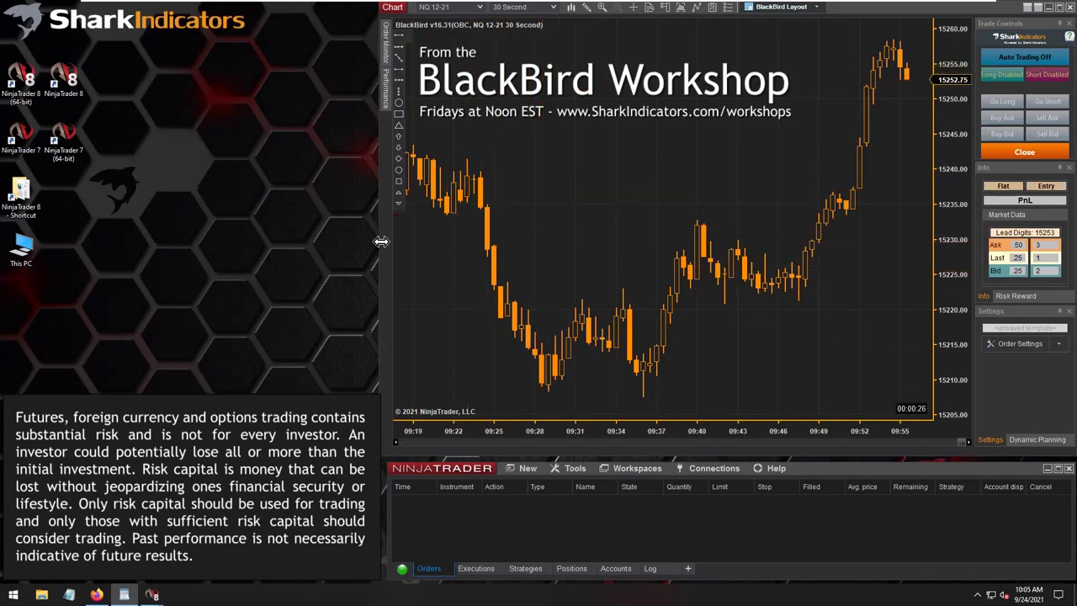
Widen the BlackBird chart slightly and pin the Order Monitor panel open beside it.
{"action": "left_click_drag", "start_coordinate": [381, 243], "coordinate": [360, 243]}
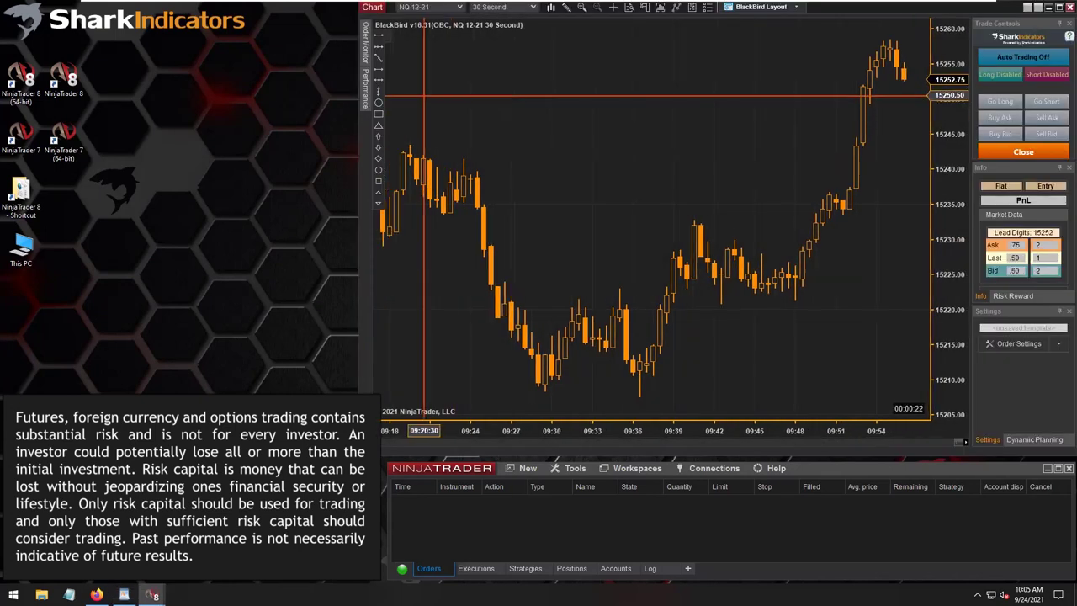
{"action": "left_click", "coordinate": [364, 53]}
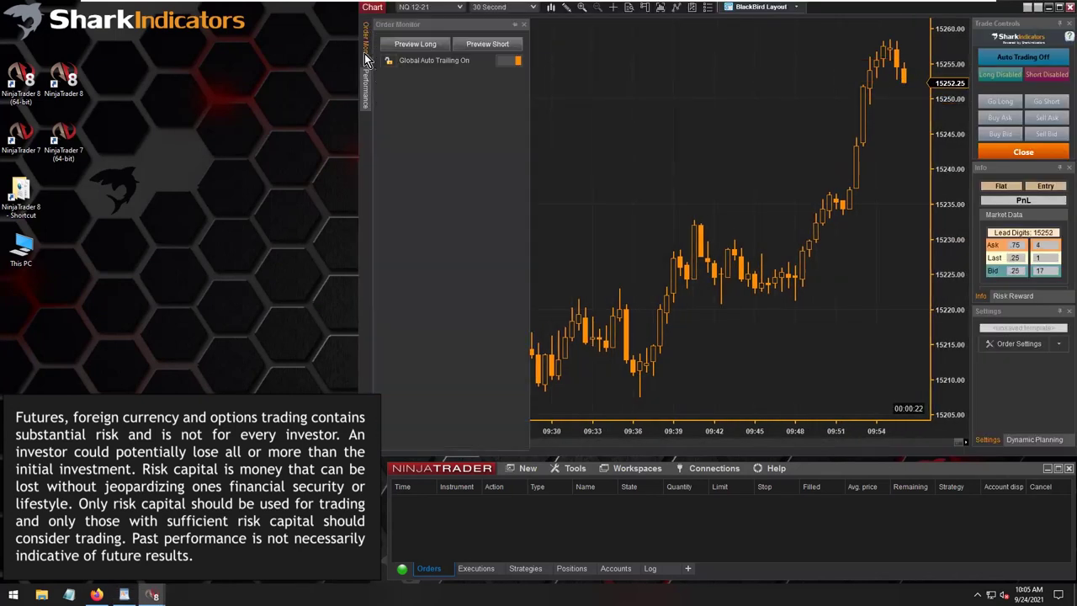
{"action": "left_click", "coordinate": [516, 25]}
{"action": "left_click", "coordinate": [517, 25]}
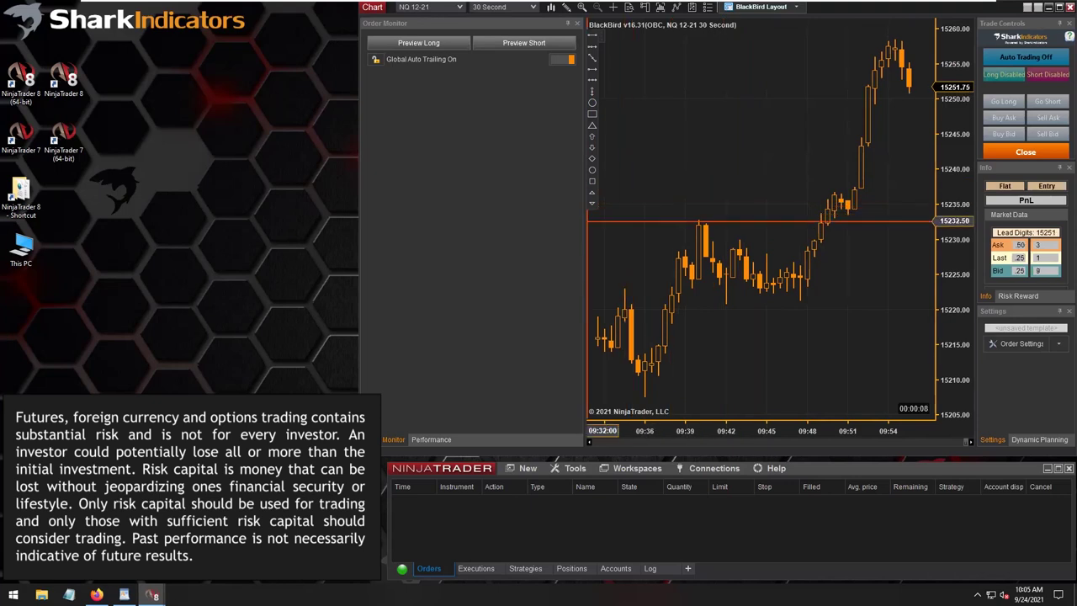
{"action": "left_click_drag", "start_coordinate": [584, 224], "coordinate": [553, 222]}
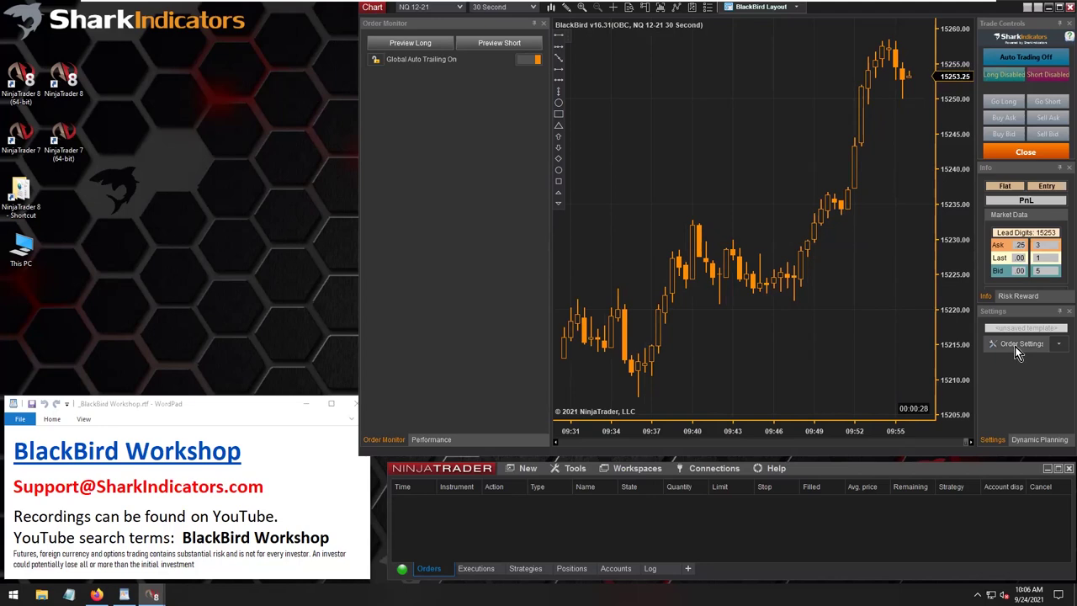
Widen the Trade Controls panel, review Dynamic Planning, then bring up BlackBird Order Settings.
{"action": "left_click_drag", "start_coordinate": [977, 376], "coordinate": [936, 373]}
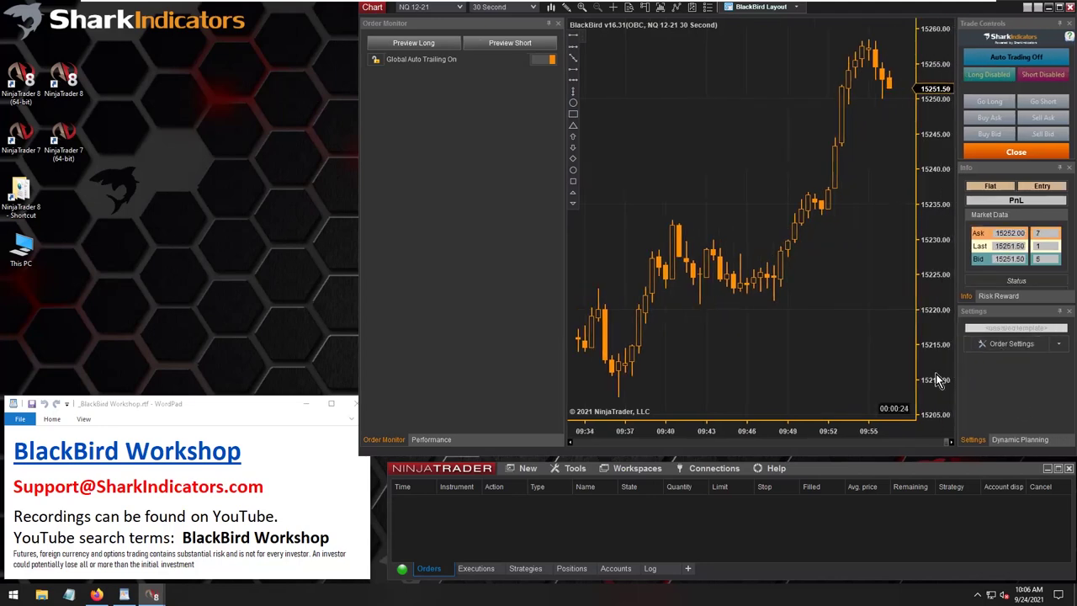
{"action": "left_click", "coordinate": [1008, 442]}
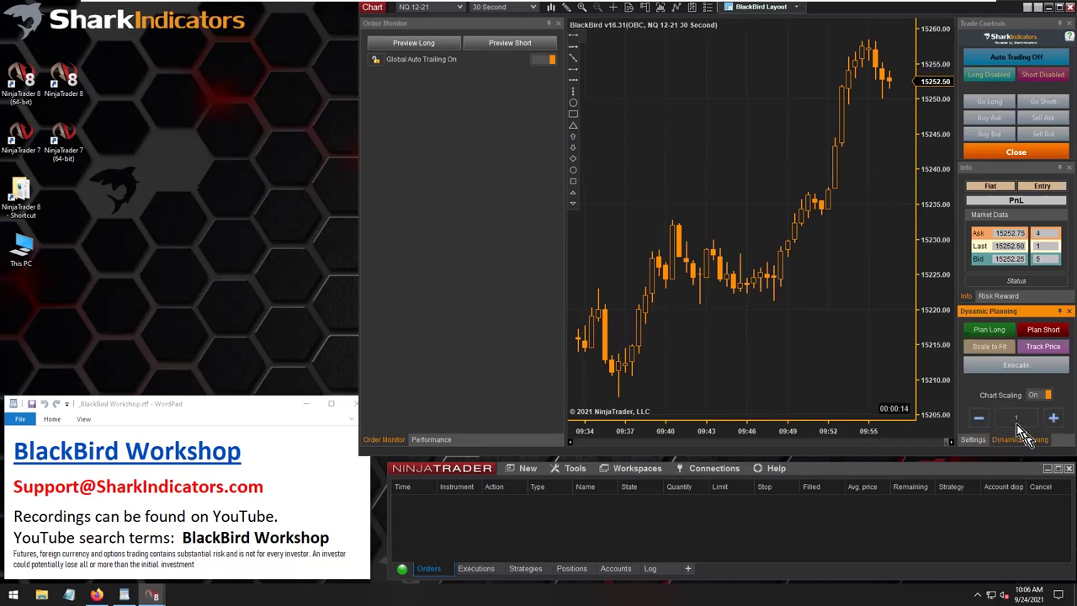
{"action": "left_click_drag", "start_coordinate": [1027, 303], "coordinate": [1030, 296]}
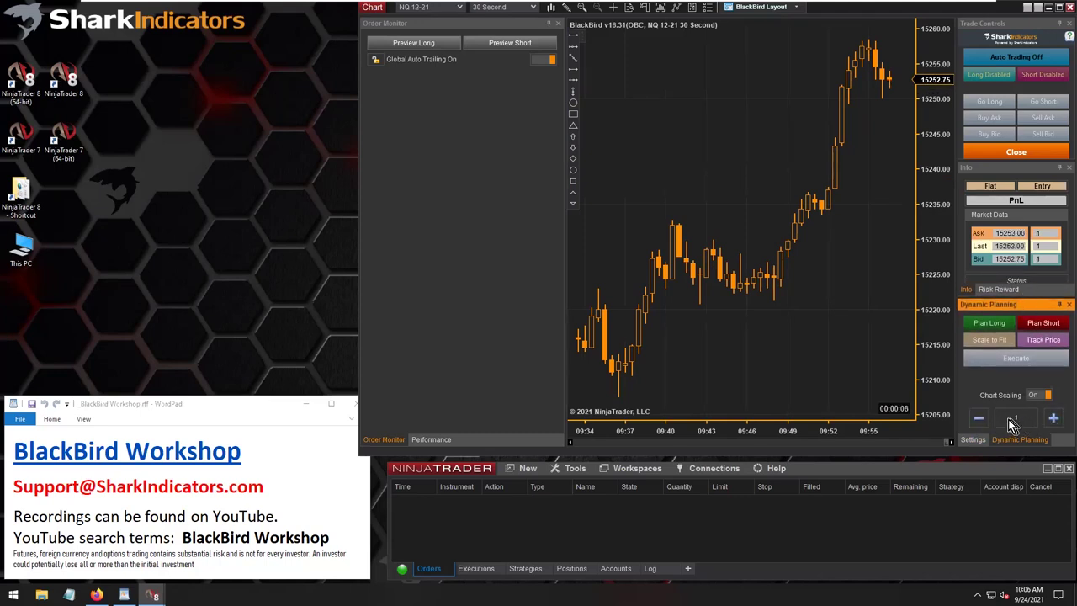
{"action": "left_click", "coordinate": [969, 443]}
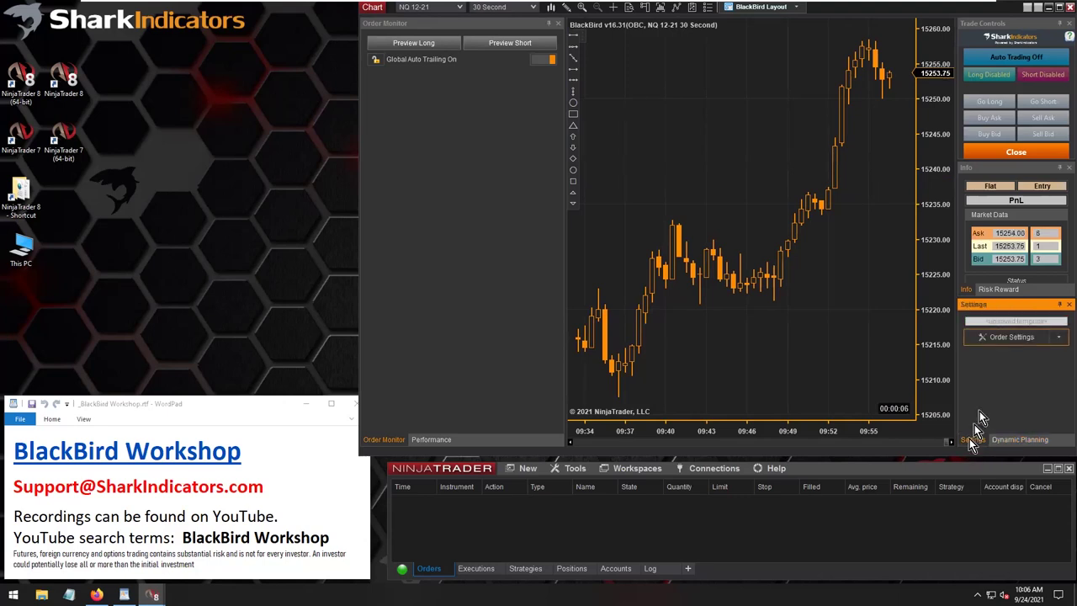
{"action": "left_click", "coordinate": [1010, 343]}
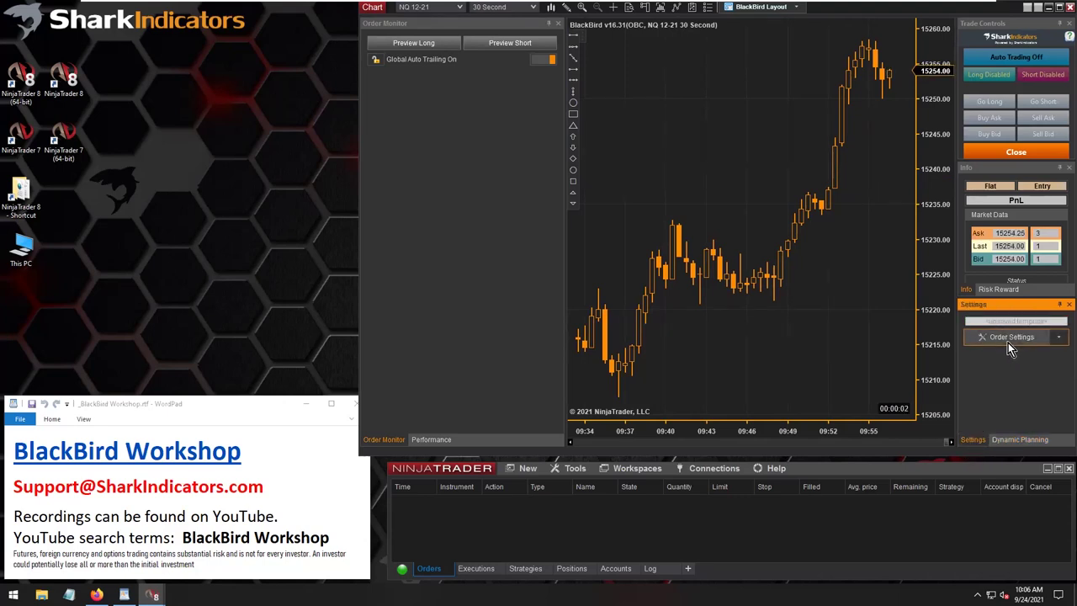
Create order set A with a market entry, 10-tick profit target and 1.5xATR stop loss.
{"action": "left_click_drag", "start_coordinate": [318, 133], "coordinate": [199, 18]}
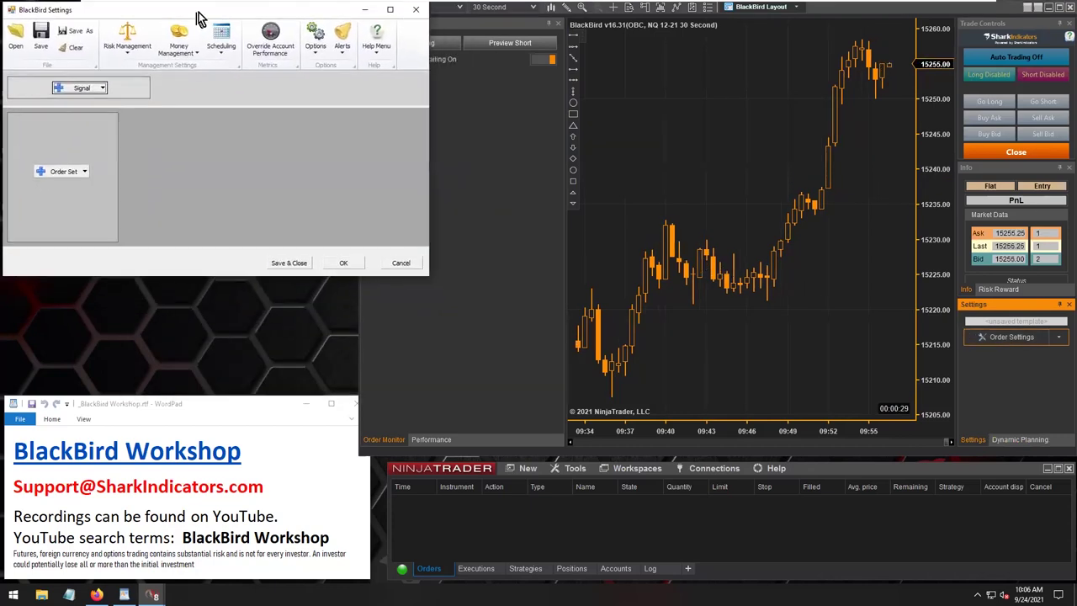
{"action": "left_click", "coordinate": [81, 173]}
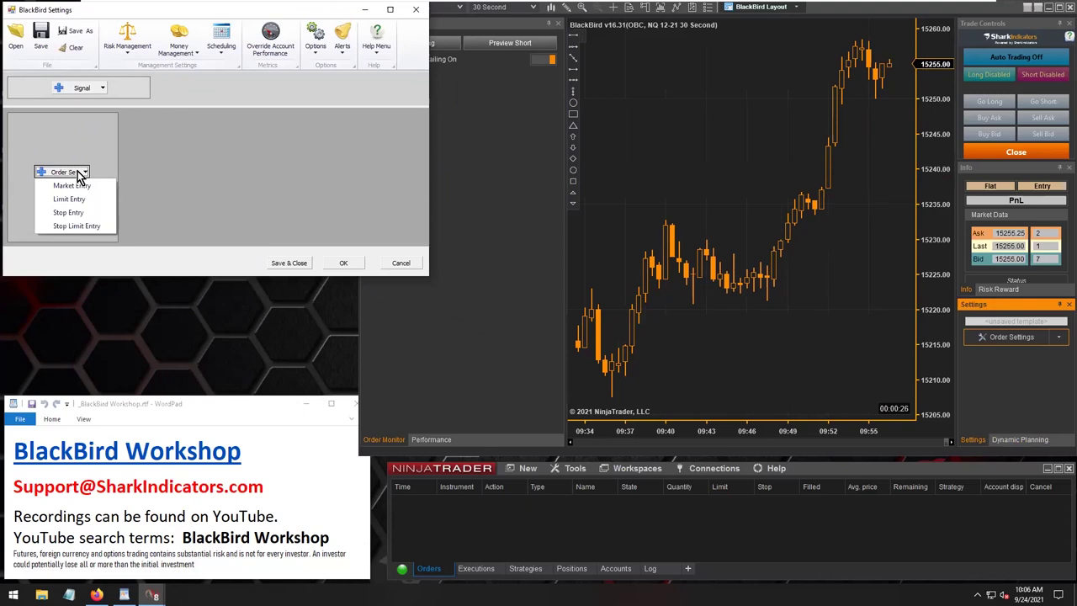
{"action": "left_click", "coordinate": [76, 186]}
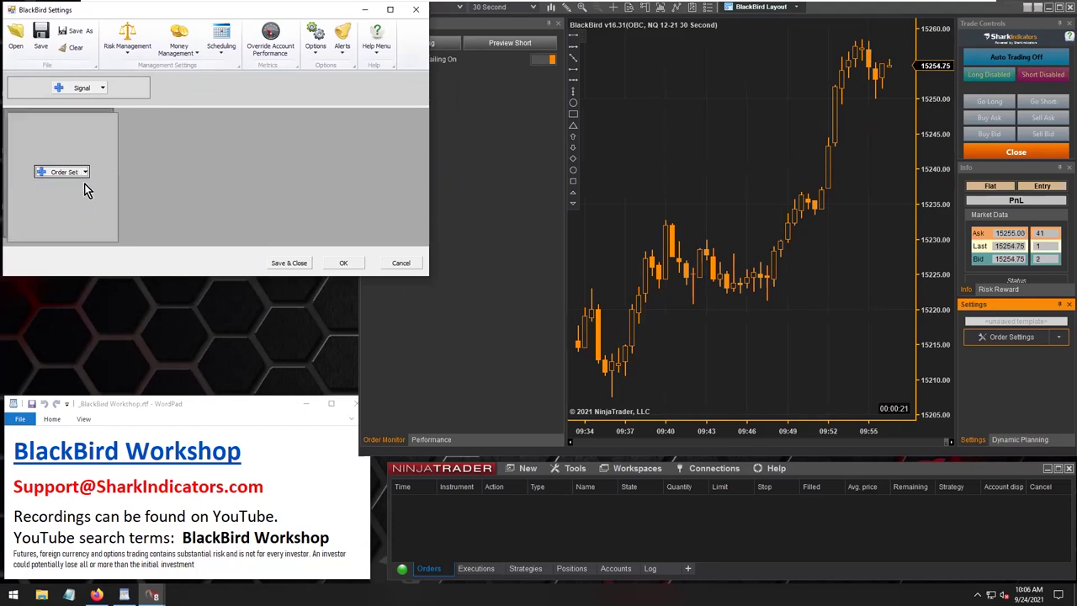
{"action": "left_click", "coordinate": [87, 202]}
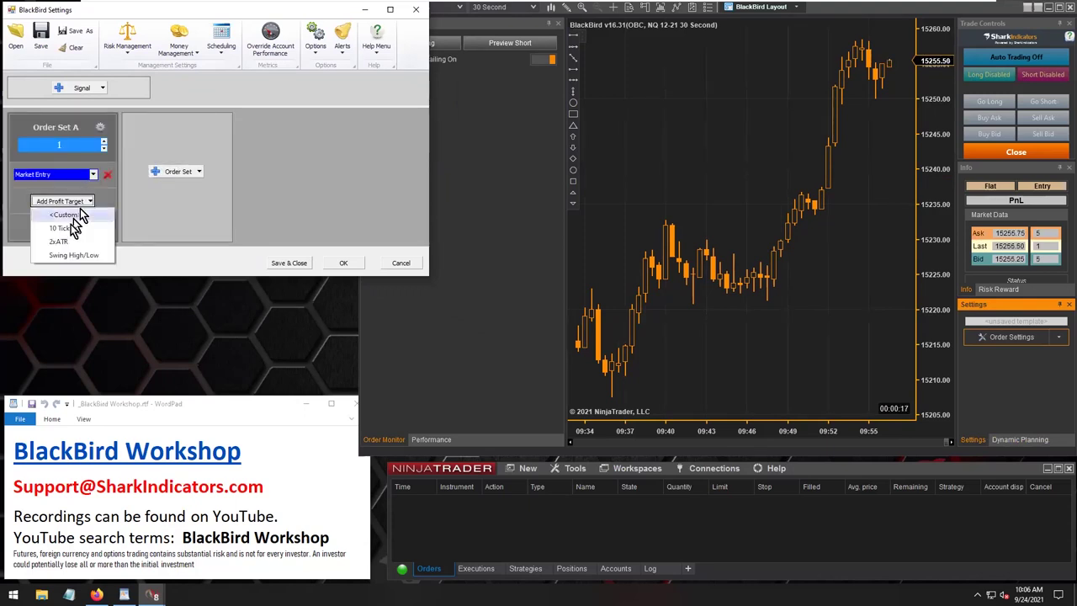
{"action": "left_click", "coordinate": [67, 228]}
{"action": "left_click", "coordinate": [76, 229]}
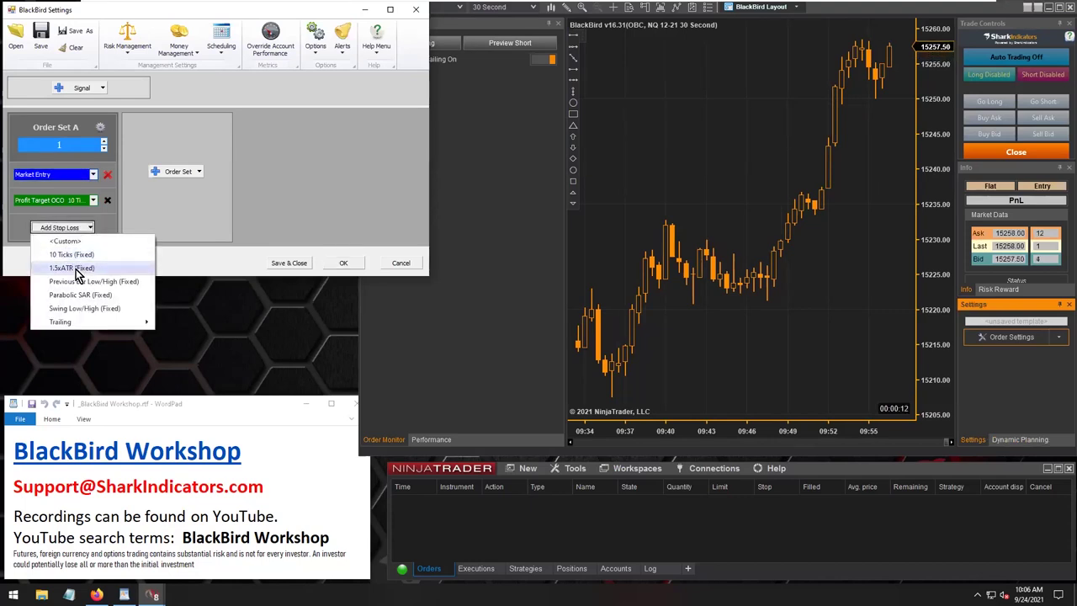
{"action": "left_click", "coordinate": [76, 268]}
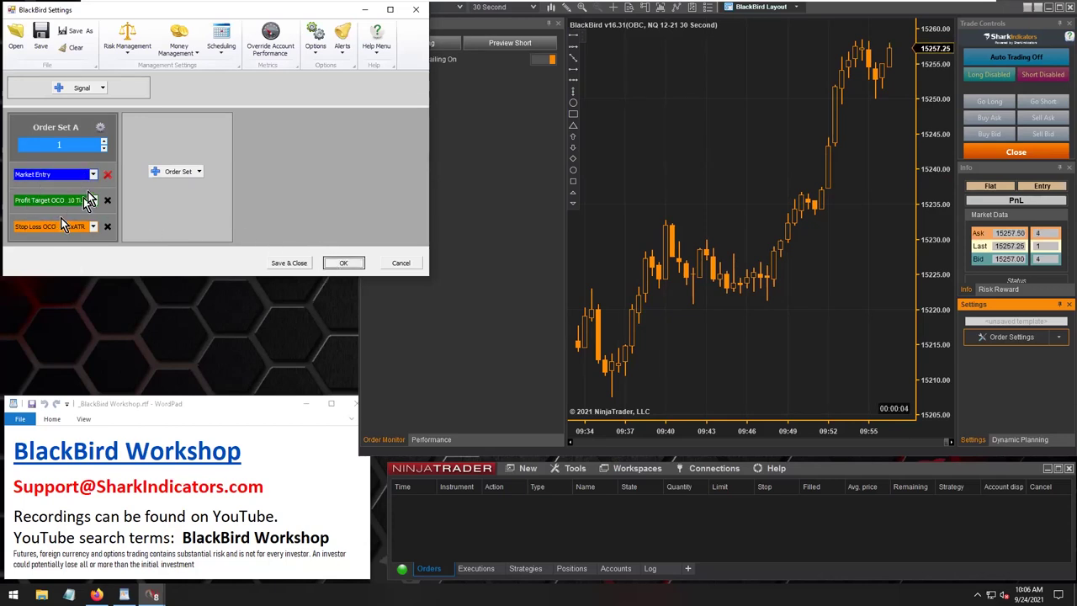
{"action": "left_click", "coordinate": [341, 266]}
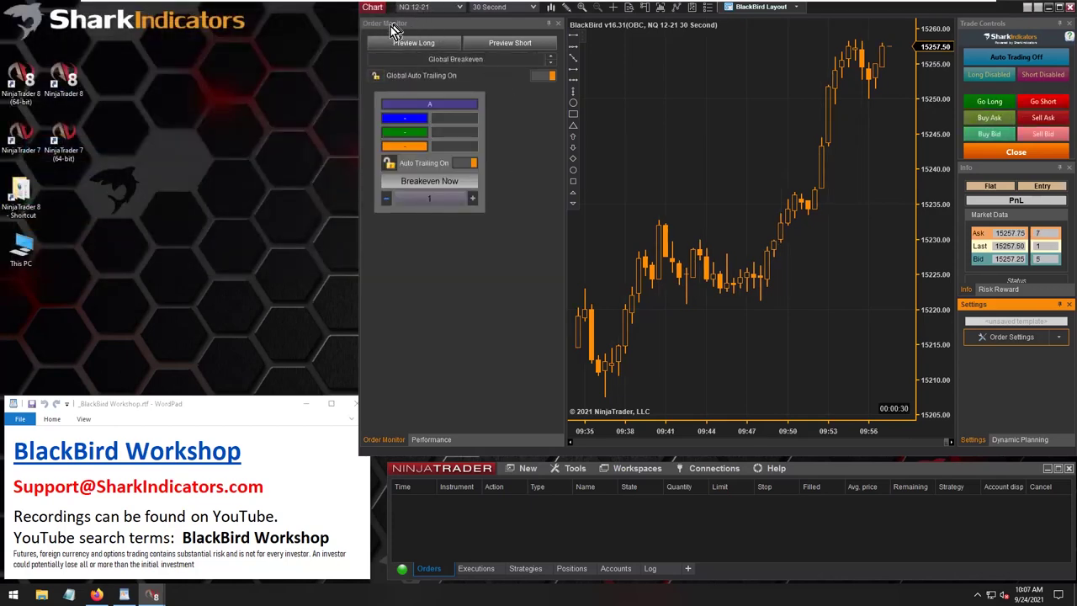
Narrow the Order Monitor to widen the chart and lower the quantity from 3 to 1.
{"action": "left_click", "coordinate": [468, 160]}
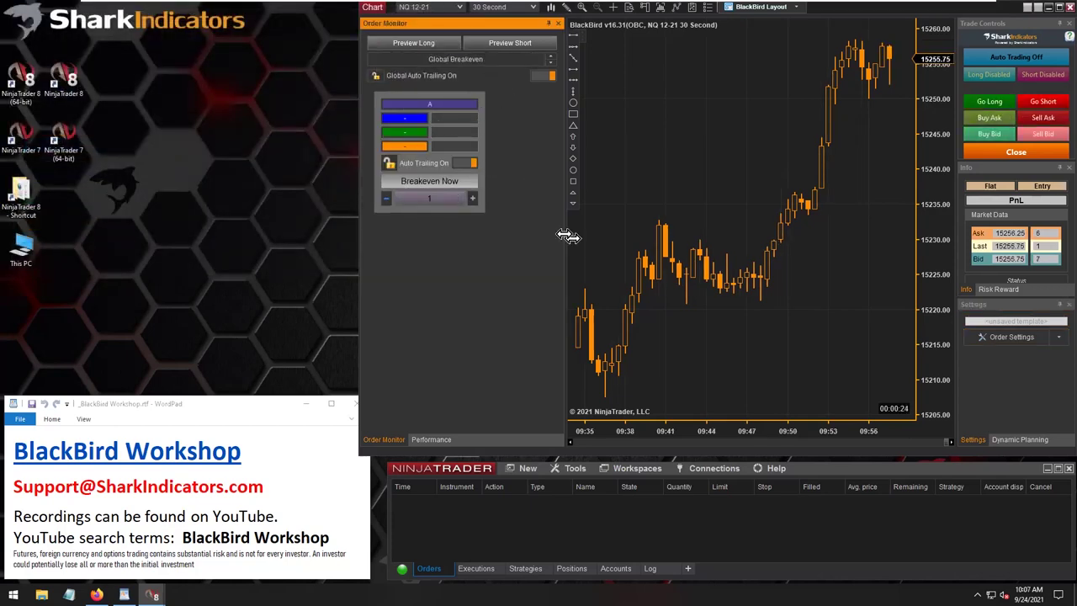
{"action": "left_click_drag", "start_coordinate": [557, 231], "coordinate": [527, 229]}
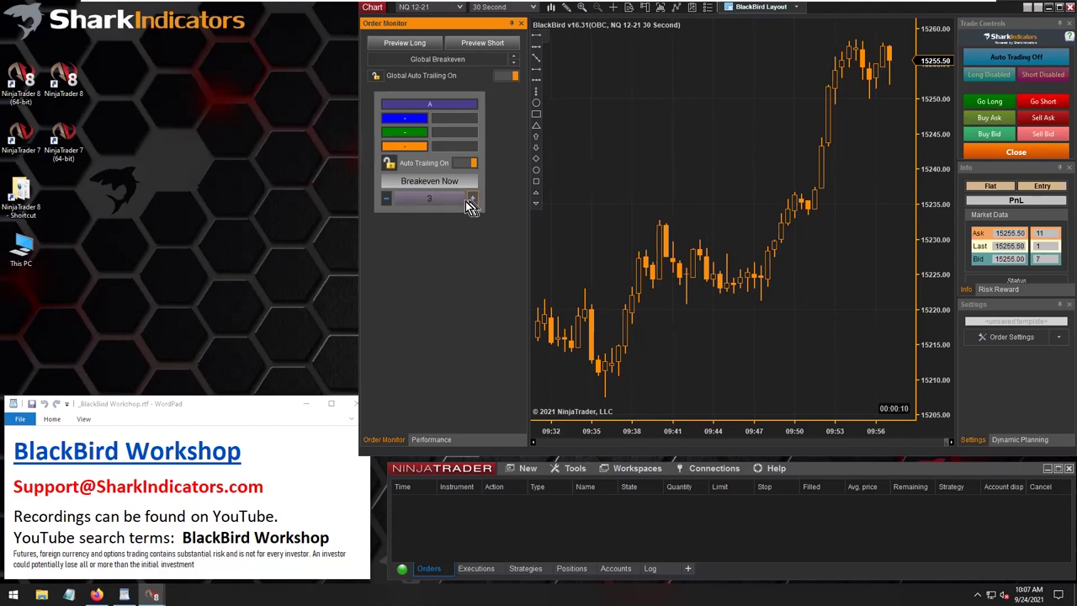
{"action": "left_click", "coordinate": [383, 199]}
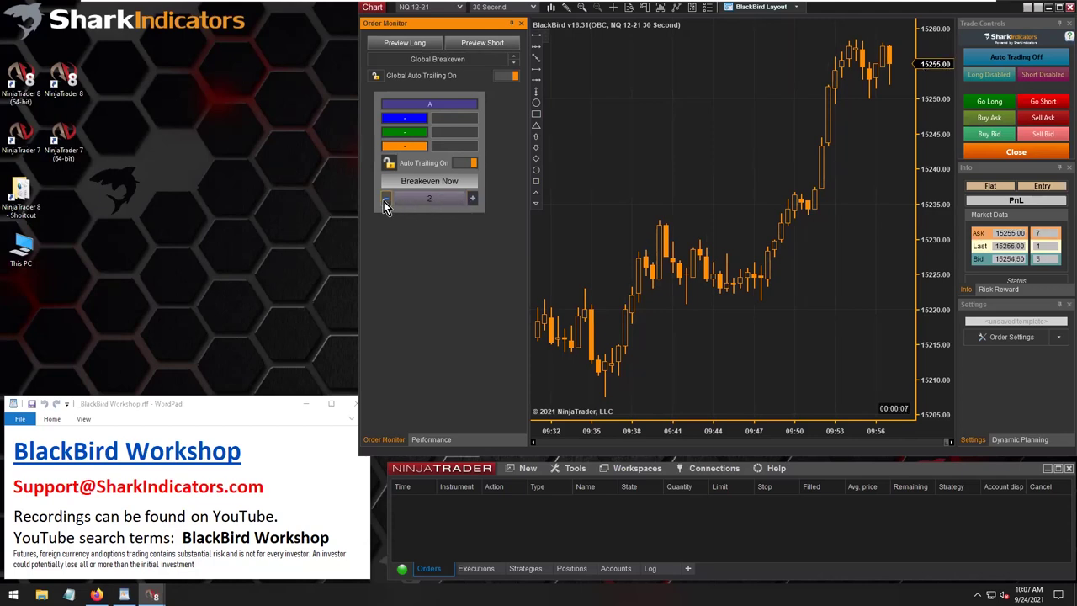
{"action": "left_click", "coordinate": [386, 199]}
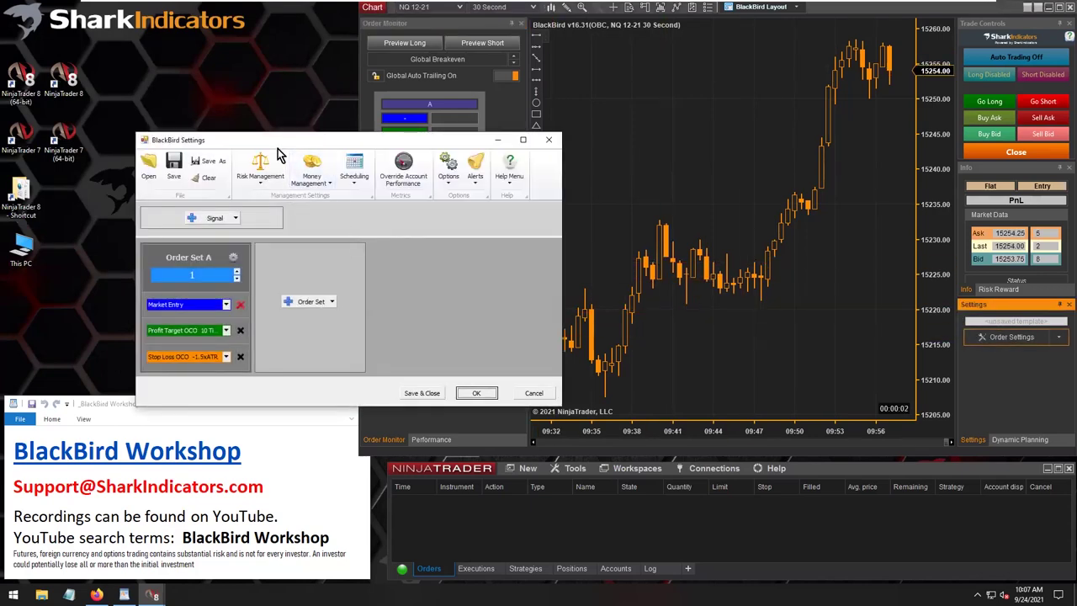
Set order set A's contract quantity to 3.
{"action": "left_click_drag", "start_coordinate": [278, 148], "coordinate": [190, 61]}
{"action": "left_click", "coordinate": [151, 187]}
{"action": "left_click", "coordinate": [151, 187]}
{"action": "left_click", "coordinate": [152, 187]}
{"action": "left_click", "coordinate": [151, 187]}
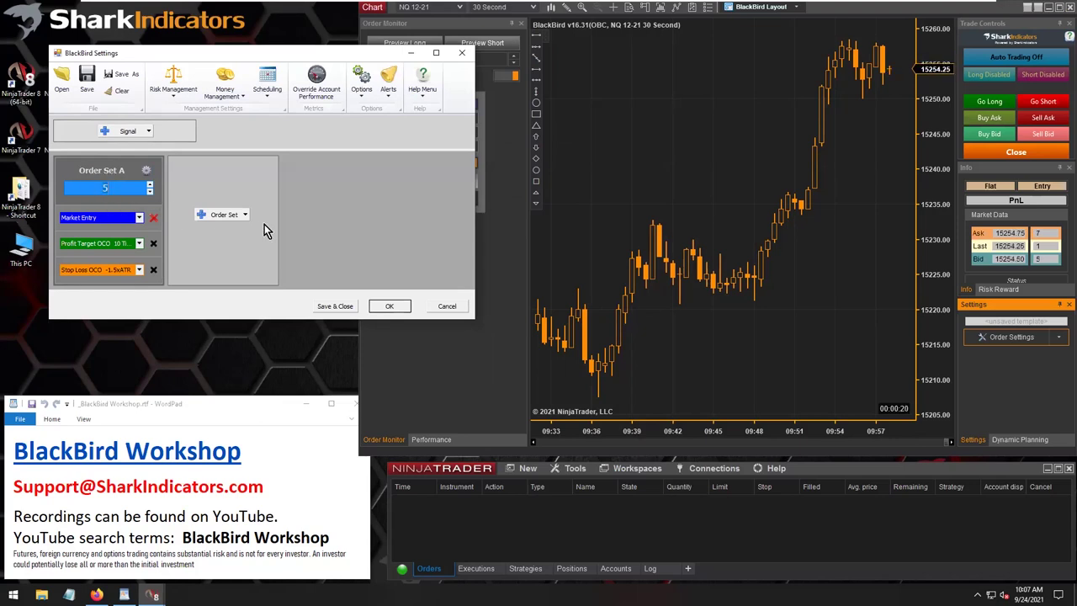
{"action": "left_click", "coordinate": [243, 216]}
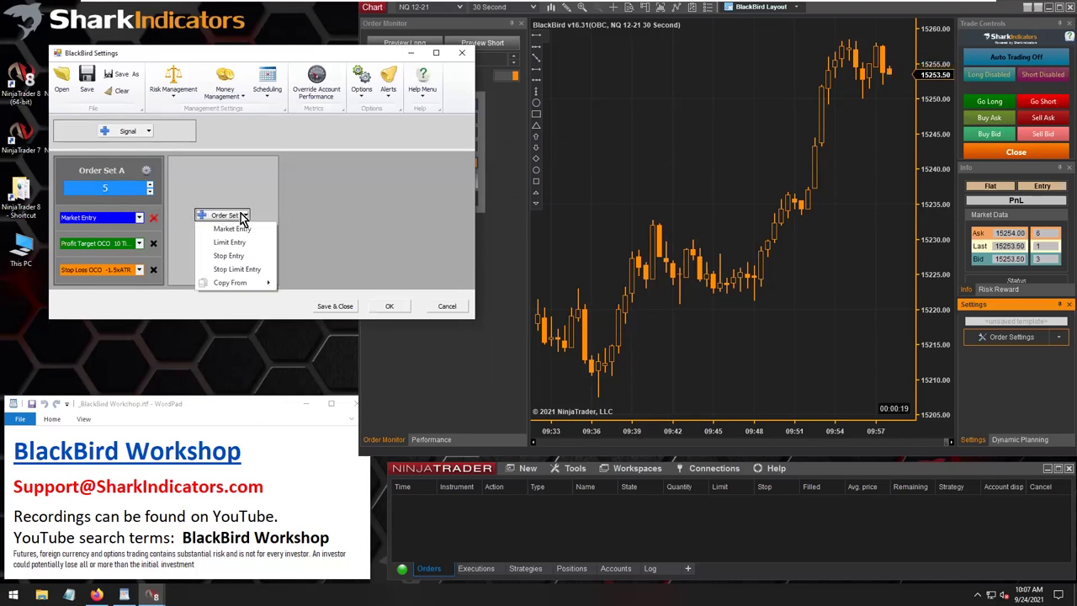
{"action": "left_click", "coordinate": [150, 193]}
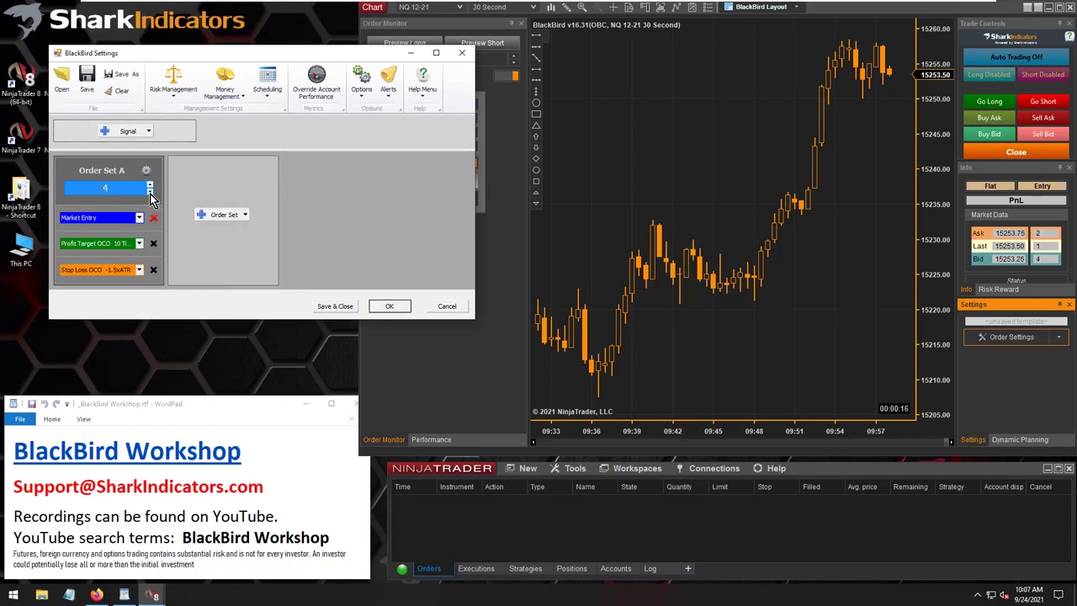
Add order set B as a copy of A and raise its quantity to 6.
{"action": "left_click", "coordinate": [245, 217]}
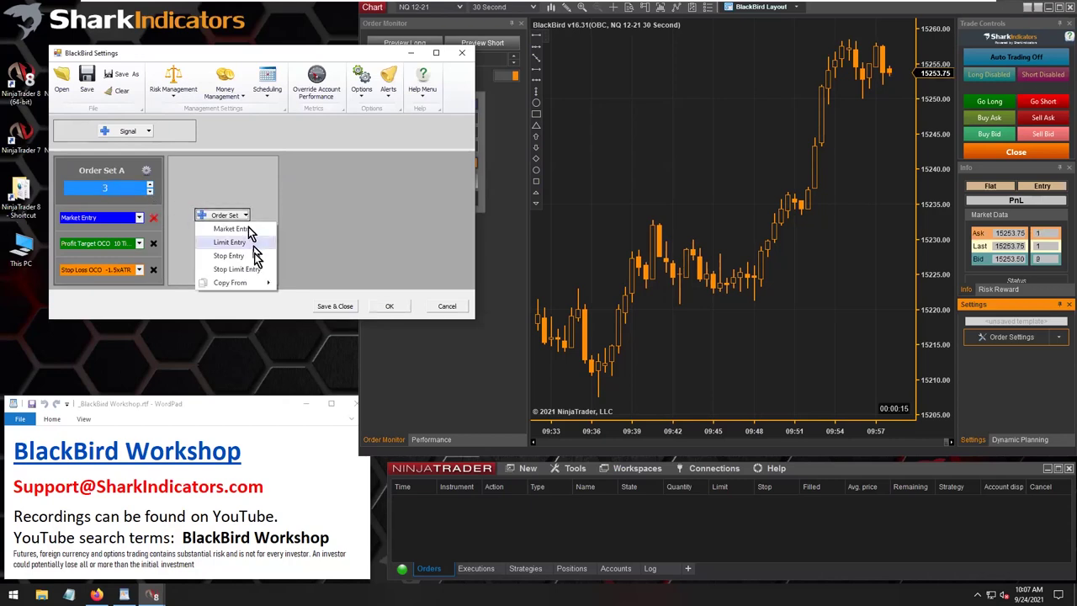
{"action": "mouse_move", "coordinate": [243, 286]}
{"action": "left_click", "coordinate": [305, 283]}
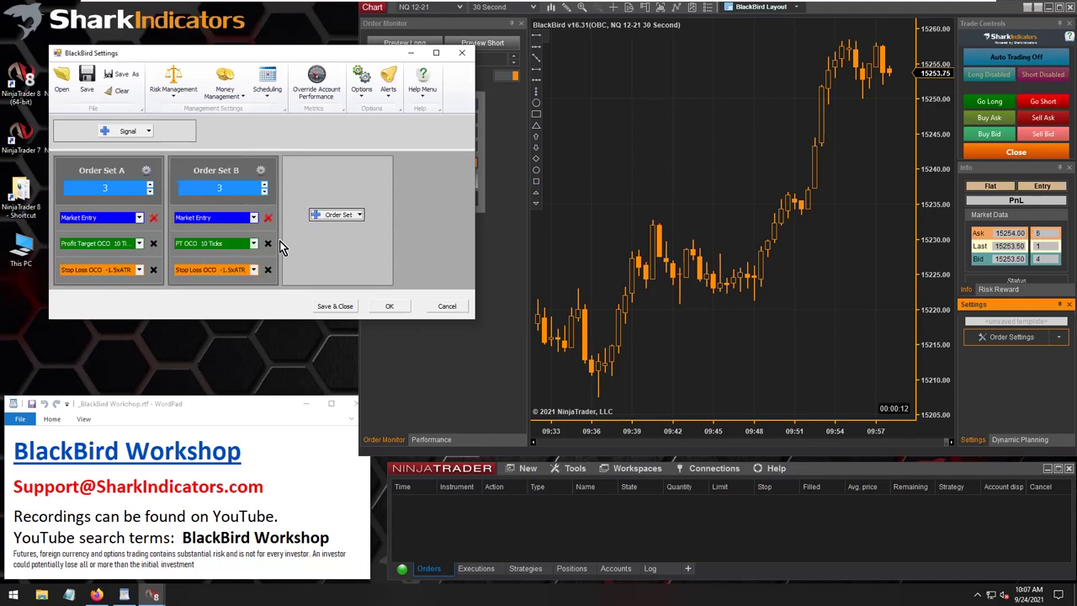
{"action": "left_click", "coordinate": [263, 184]}
{"action": "left_click", "coordinate": [263, 185]}
{"action": "left_click", "coordinate": [264, 184]}
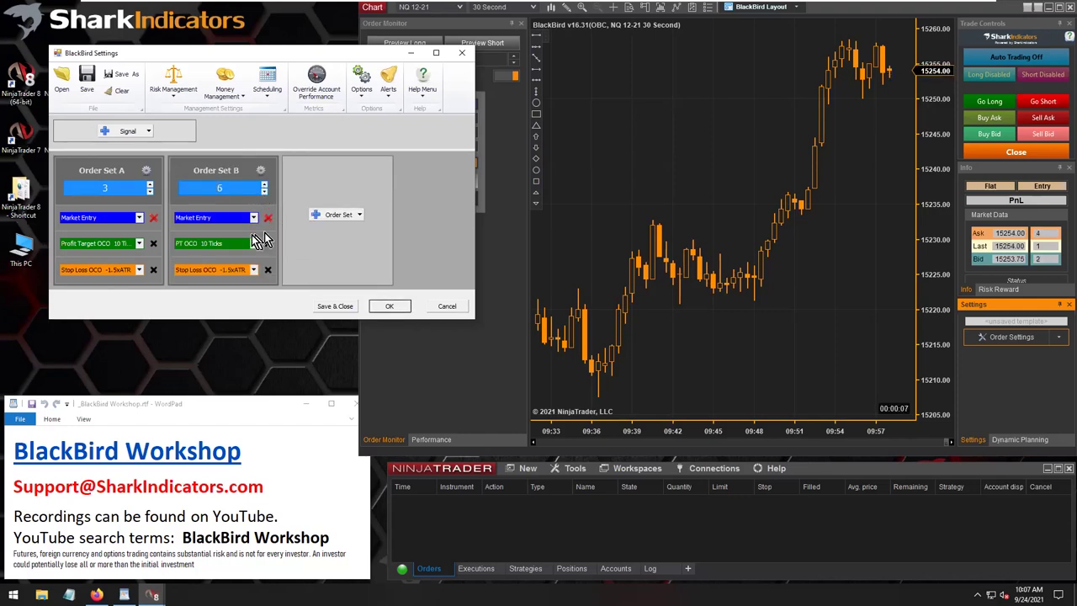
{"action": "left_click", "coordinate": [225, 243]}
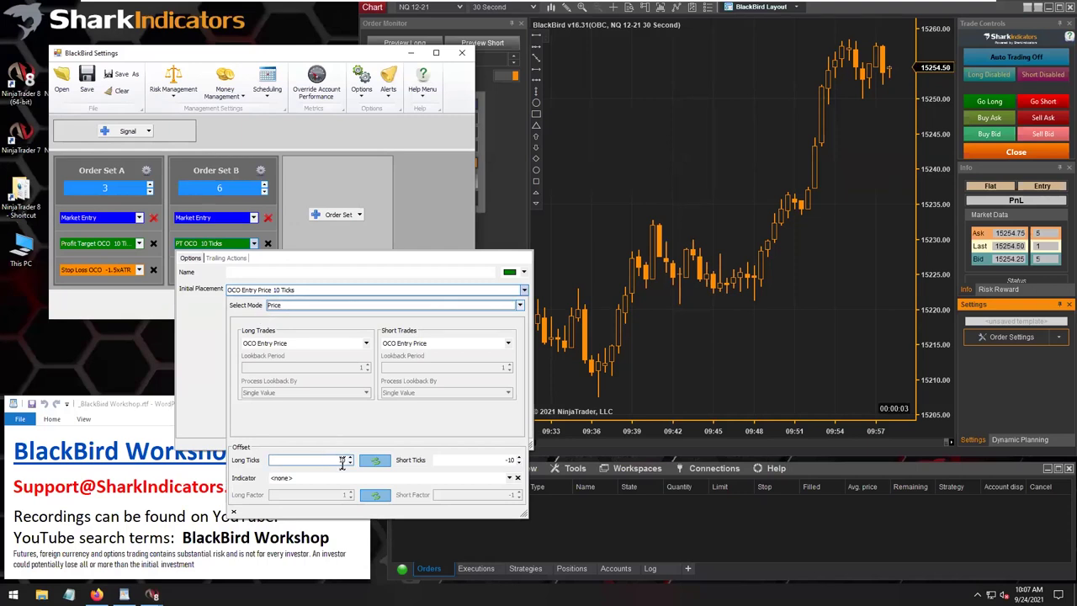
Set order set B's profit target to 20 long ticks and apply the settings.
{"action": "scroll", "coordinate": [349, 462], "scroll_direction": "up", "scroll_amount": 5}
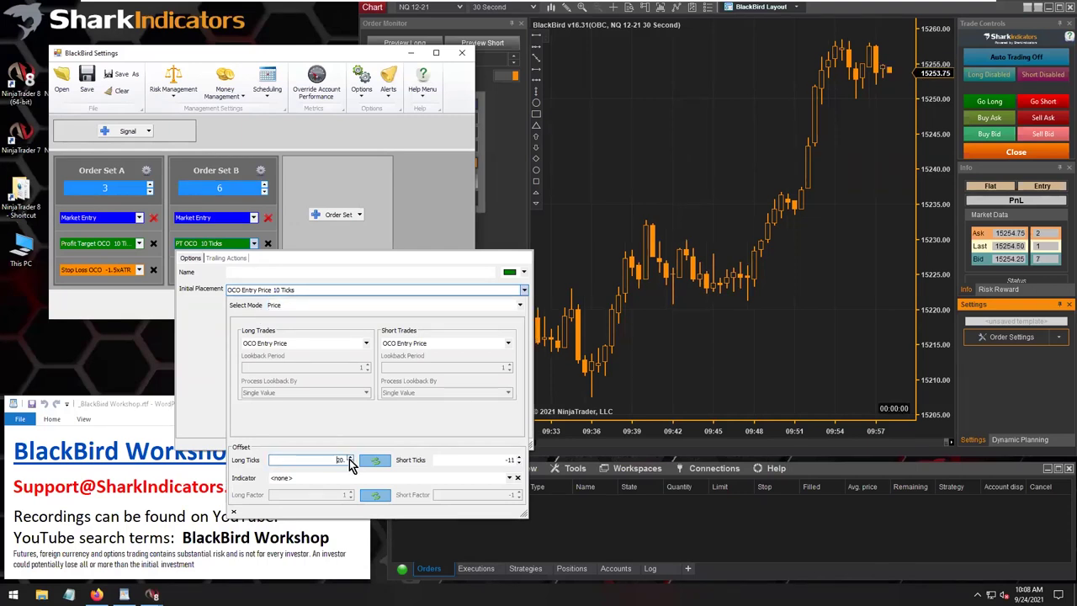
{"action": "left_click", "coordinate": [291, 236]}
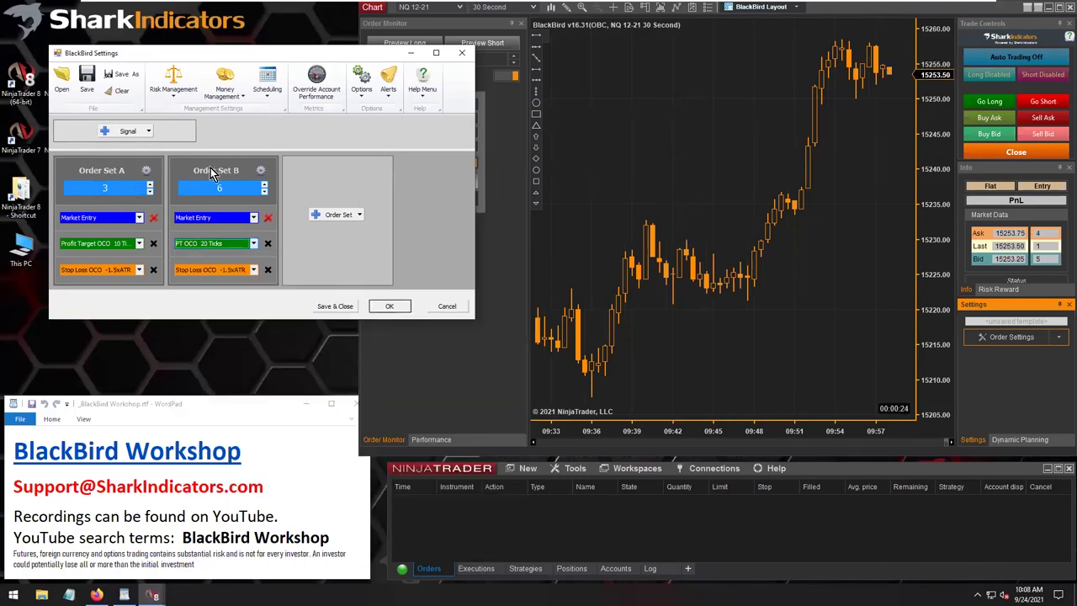
{"action": "left_click", "coordinate": [105, 188]}
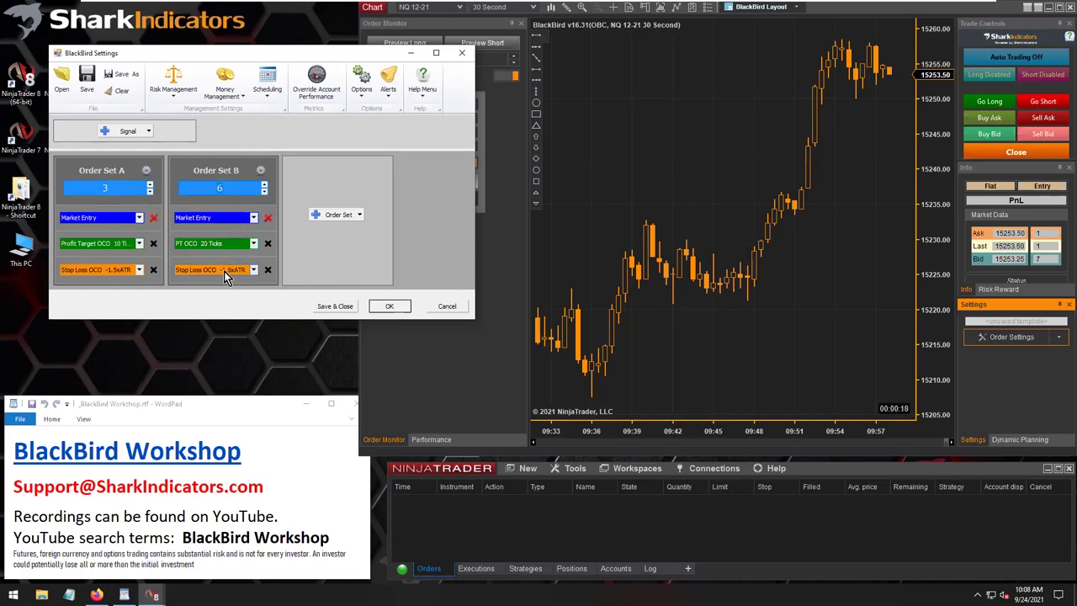
{"action": "left_click", "coordinate": [391, 307]}
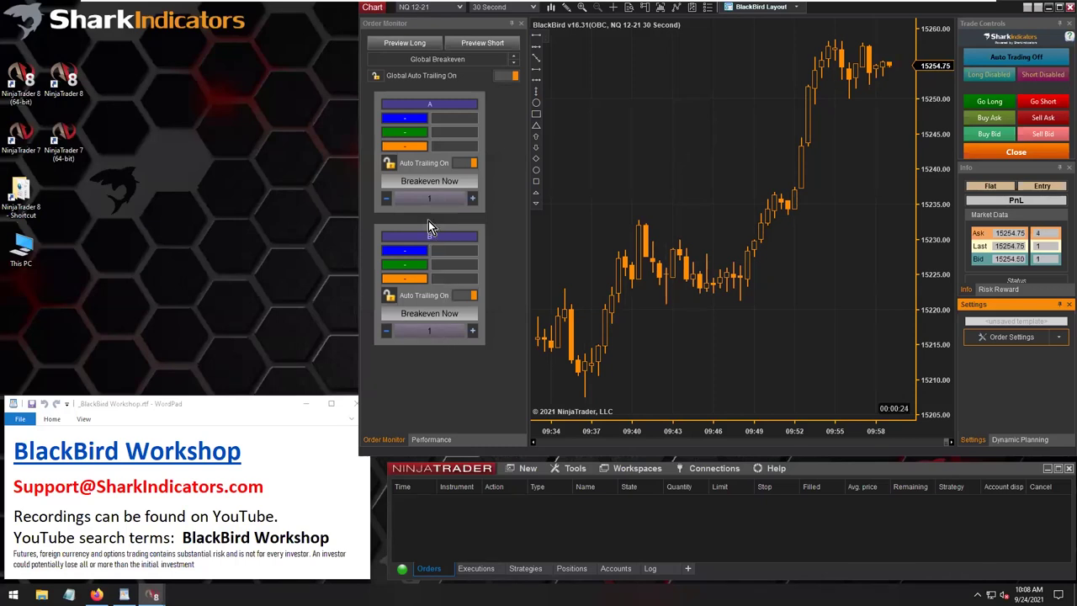
Use the Order Monitor counters to set set A's breakeven count to 1 and set B's to 3.
{"action": "left_click", "coordinate": [472, 199]}
{"action": "left_click", "coordinate": [472, 199]}
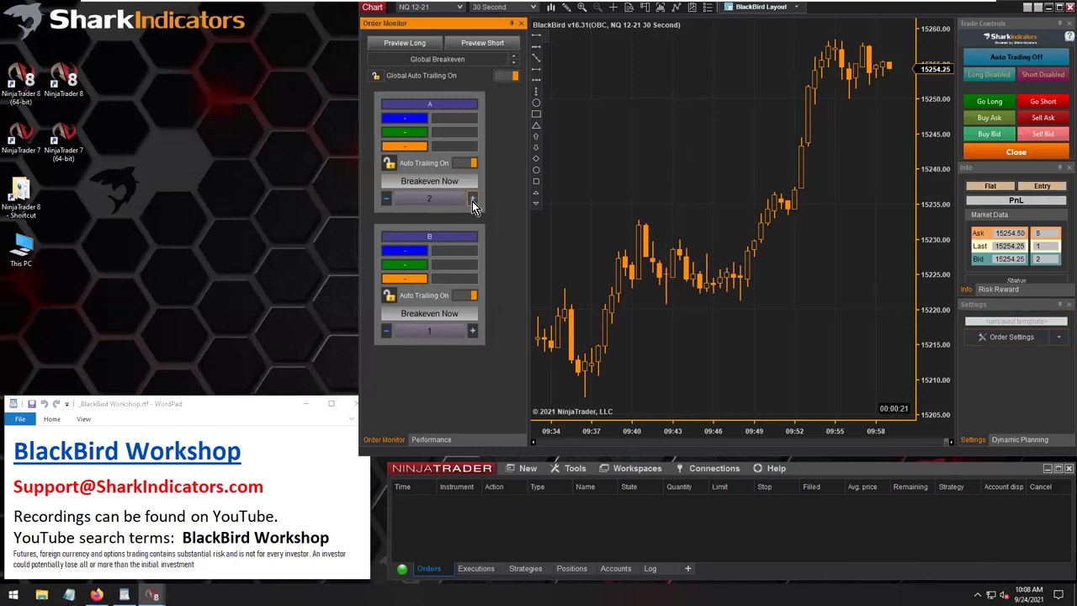
{"action": "left_click", "coordinate": [472, 332]}
{"action": "left_click", "coordinate": [472, 331]}
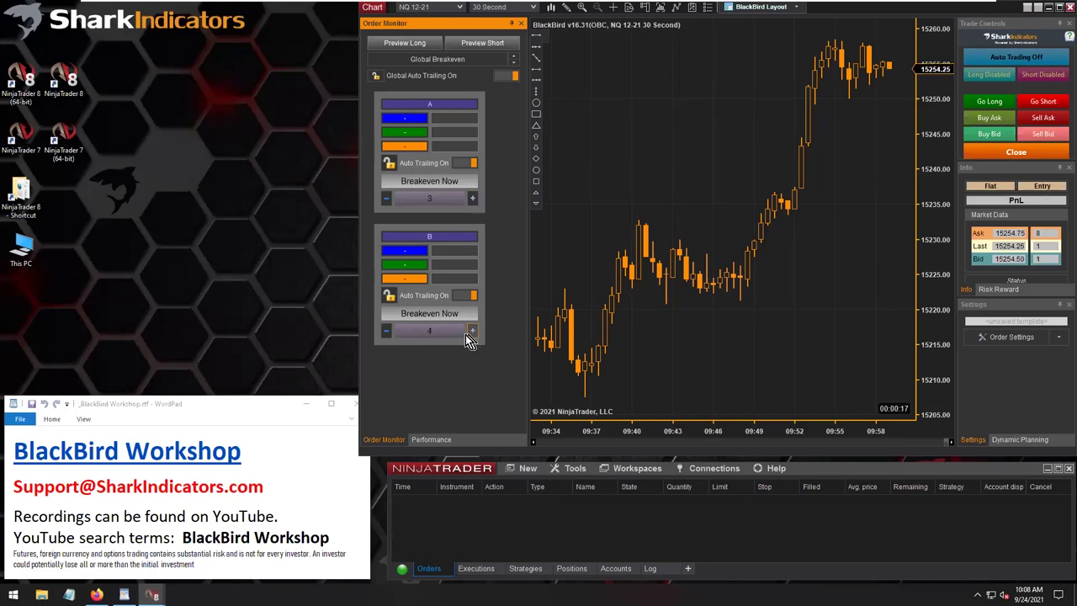
{"action": "left_click", "coordinate": [389, 334]}
{"action": "left_click", "coordinate": [387, 199]}
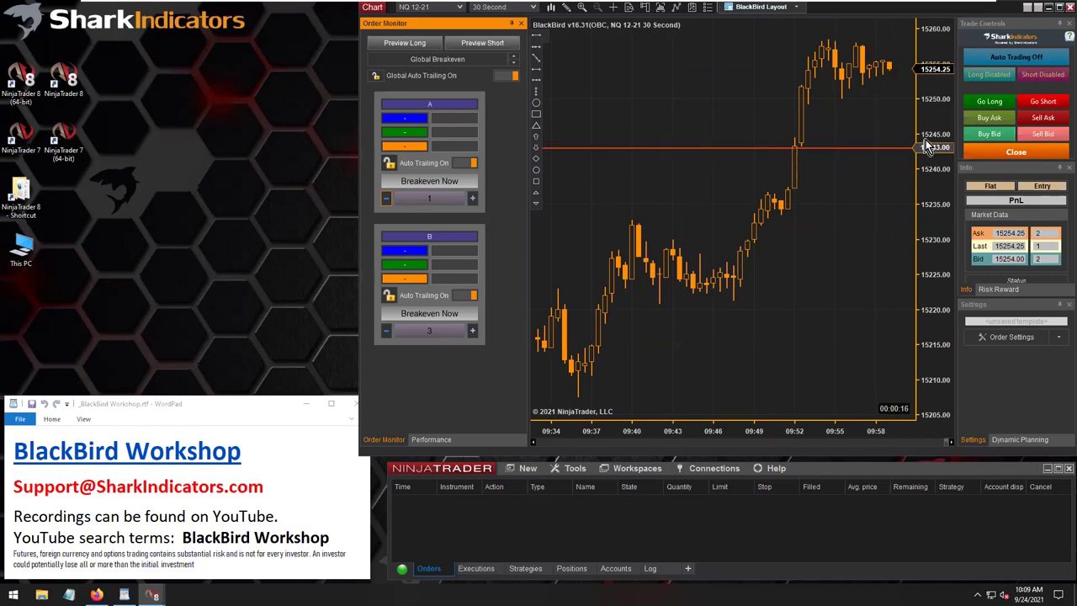
Go long NQ 12-21 with both order sets and stretch the chart to wider bars.
{"action": "left_click", "coordinate": [989, 108]}
{"action": "left_click", "coordinate": [989, 106]}
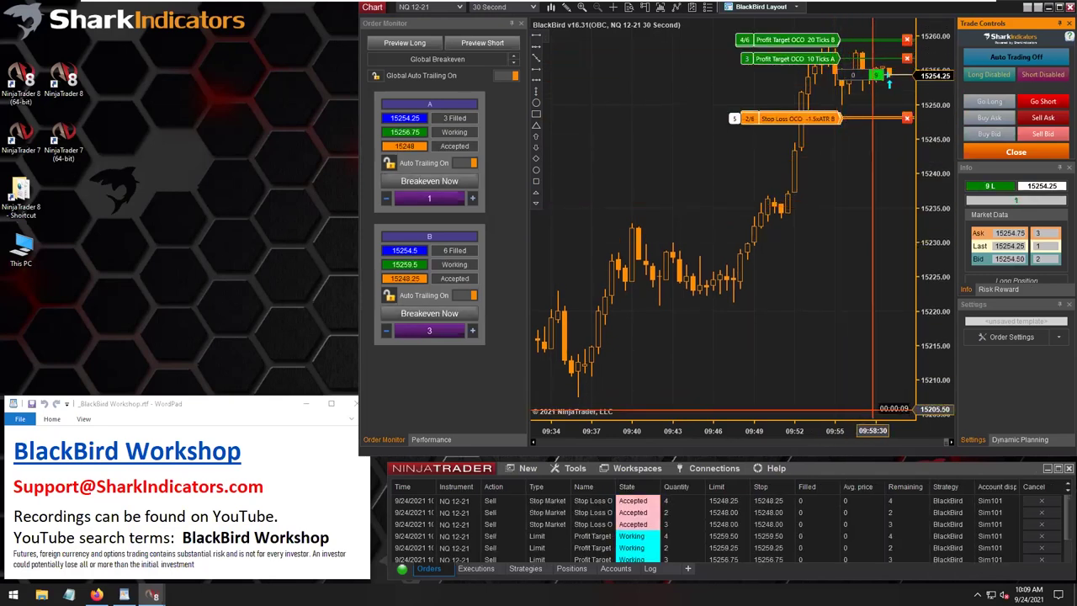
{"action": "left_click_drag", "start_coordinate": [882, 425], "coordinate": [827, 428]}
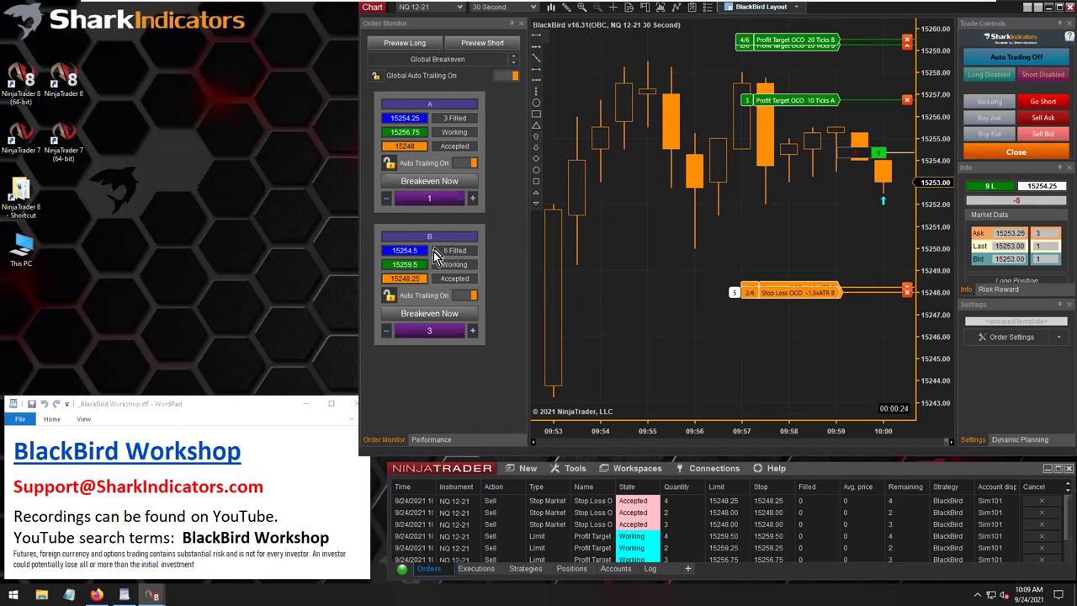
Move set B's 20-tick profit target higher and scale in to 14 contracts long.
{"action": "mouse_move", "coordinate": [786, 39]}
{"action": "left_mouse_down"}
{"action": "mouse_move", "coordinate": [829, 38]}
{"action": "mouse_move", "coordinate": [803, 40]}
{"action": "left_mouse_up"}
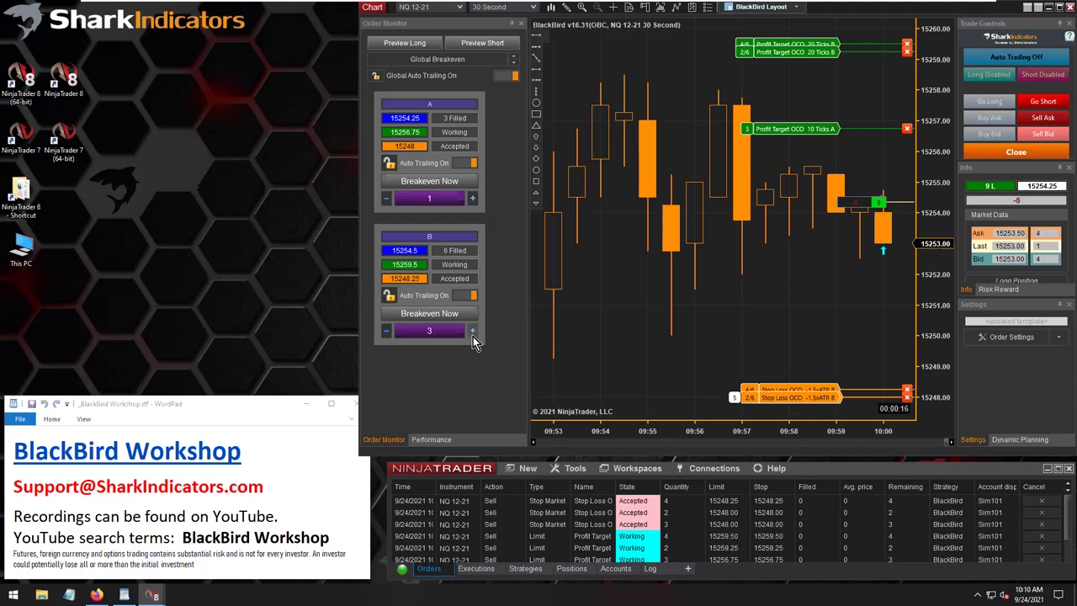
{"action": "left_click", "coordinate": [472, 336]}
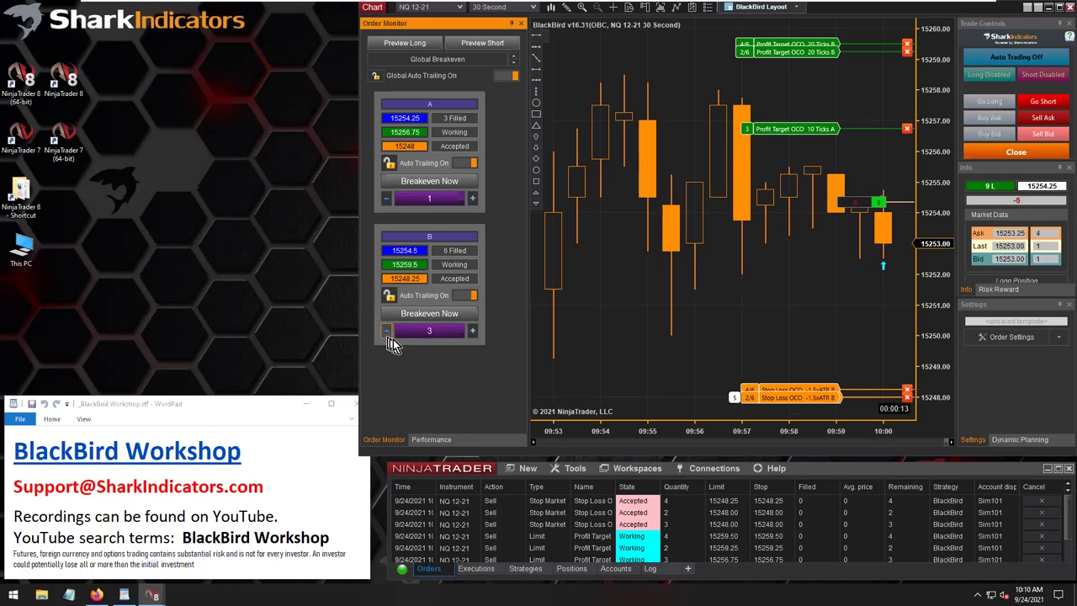
{"action": "left_click", "coordinate": [431, 334]}
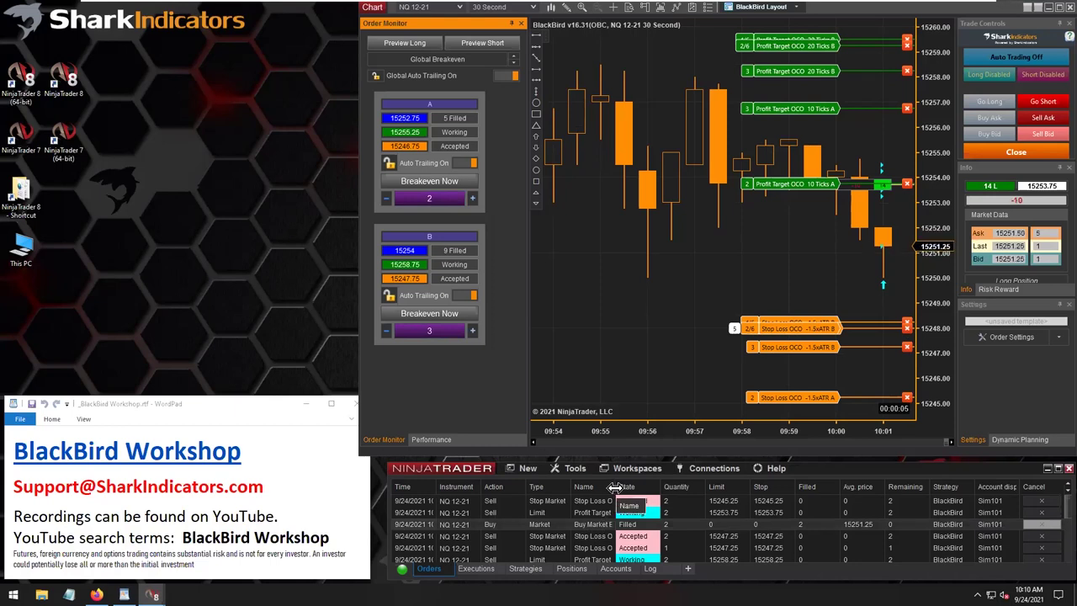
Widen the orders list's Name column, narrow its Action column, and reopen BlackBird settings.
{"action": "left_click_drag", "start_coordinate": [618, 489], "coordinate": [649, 486]}
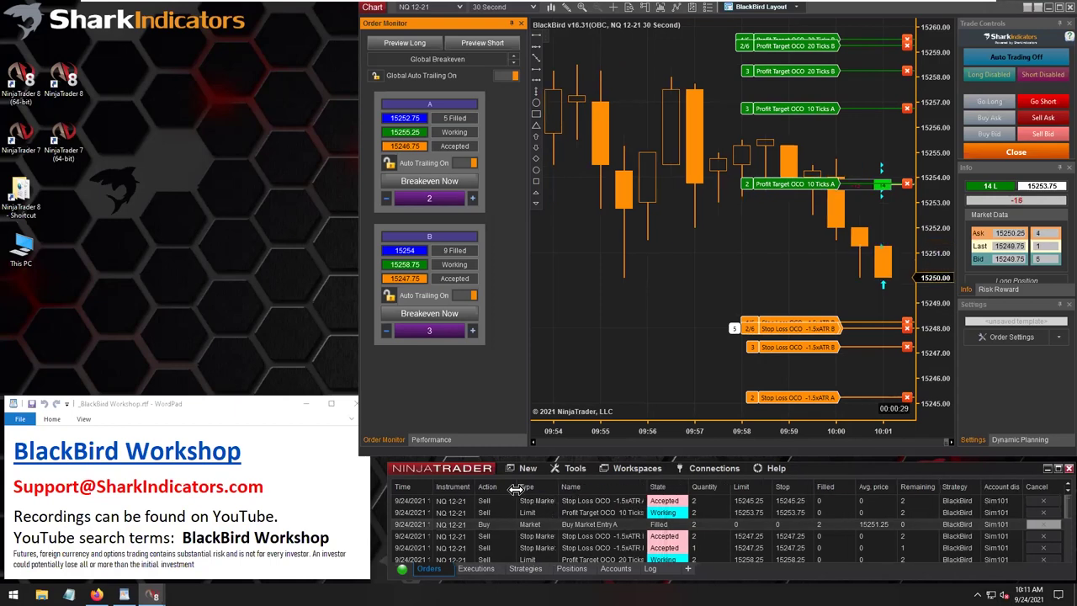
{"action": "left_click_drag", "start_coordinate": [515, 489], "coordinate": [504, 489]}
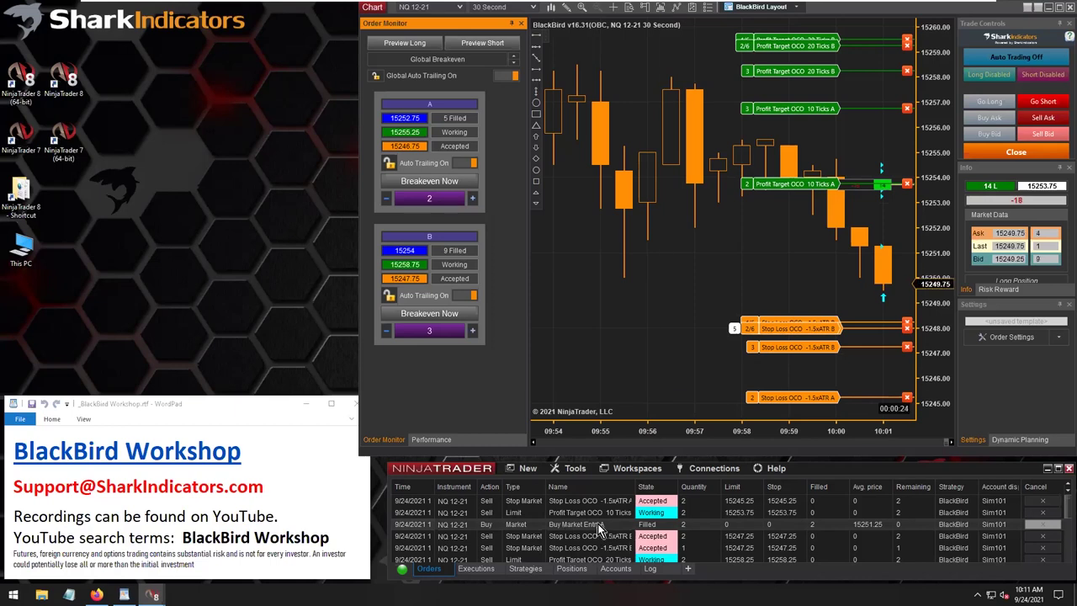
{"action": "left_click", "coordinate": [1003, 339]}
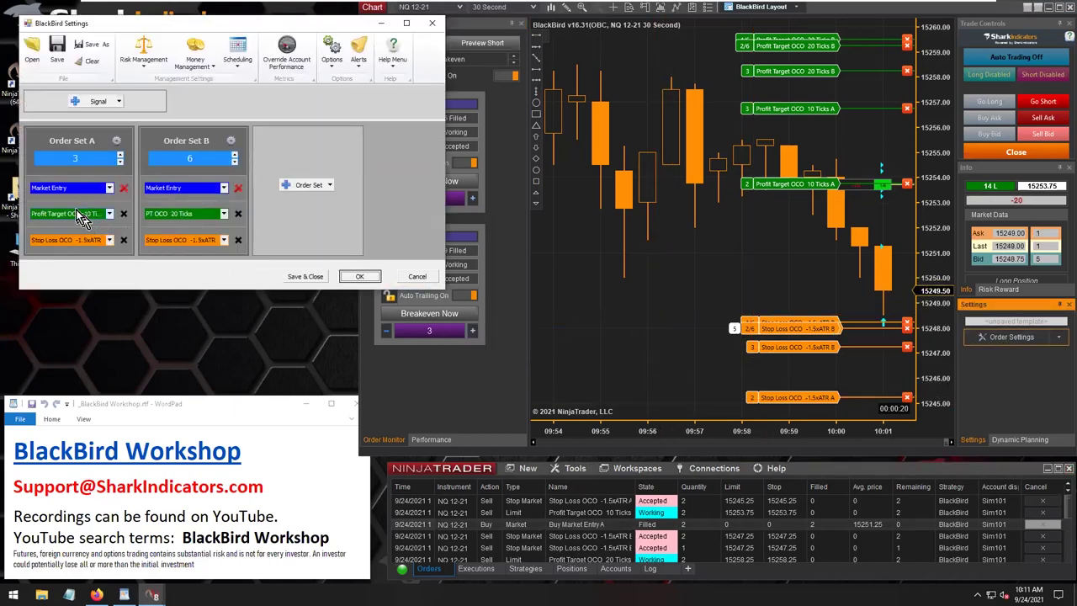
Try a Limit entry type for set A and inspect its Initial Placement settings.
{"action": "left_click", "coordinate": [74, 189]}
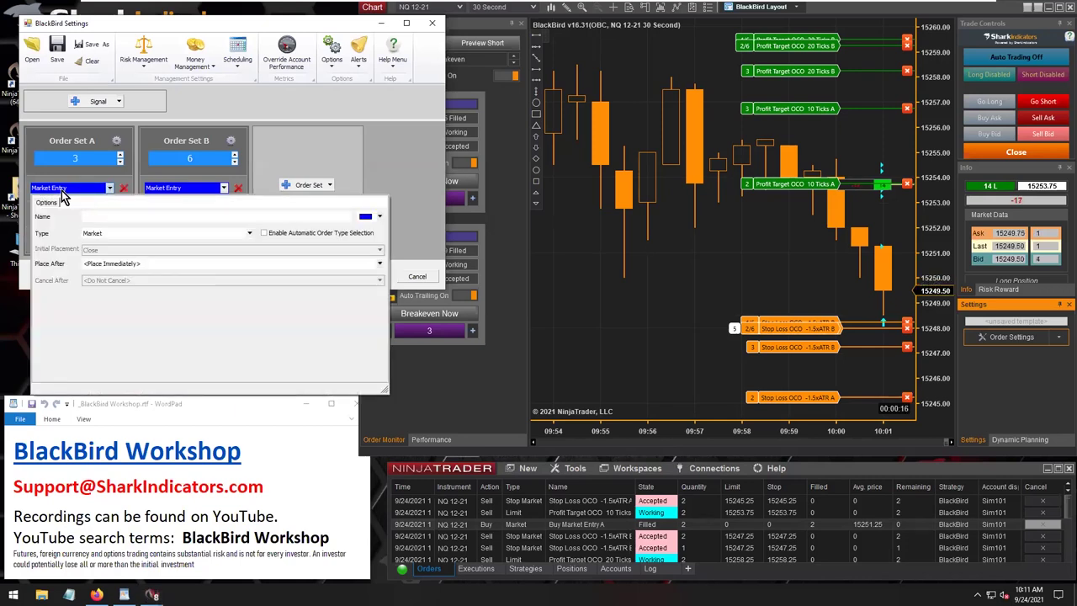
{"action": "left_click", "coordinate": [115, 233]}
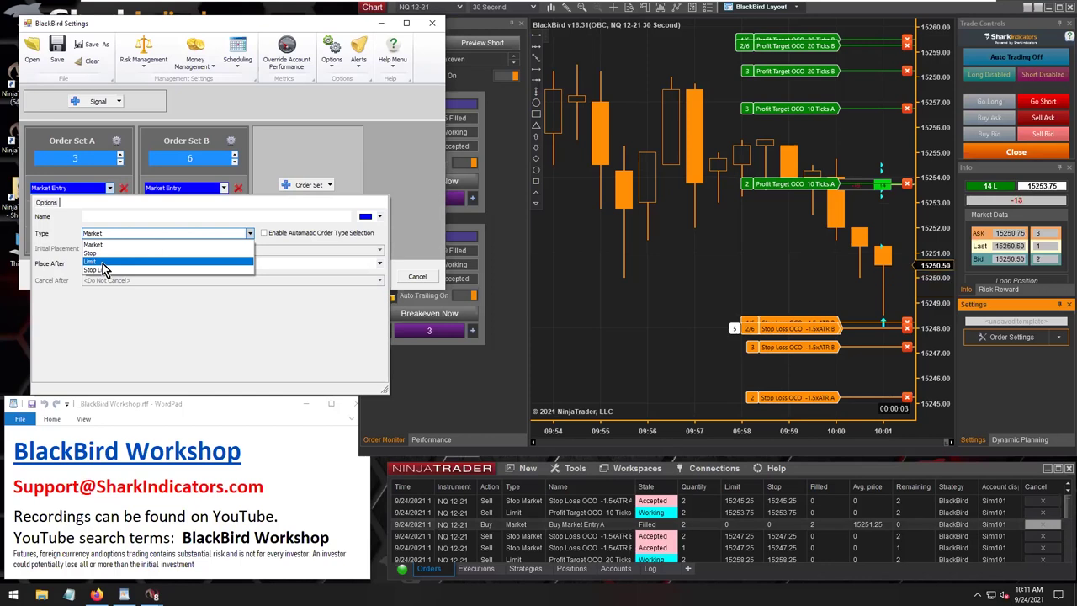
{"action": "left_click", "coordinate": [117, 330]}
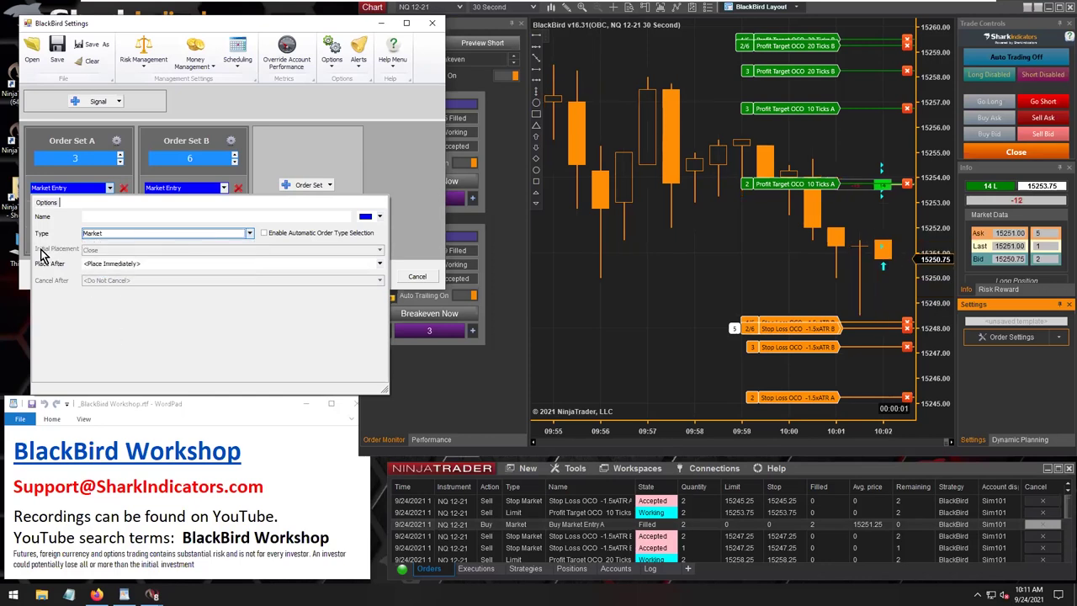
{"action": "left_click", "coordinate": [110, 237]}
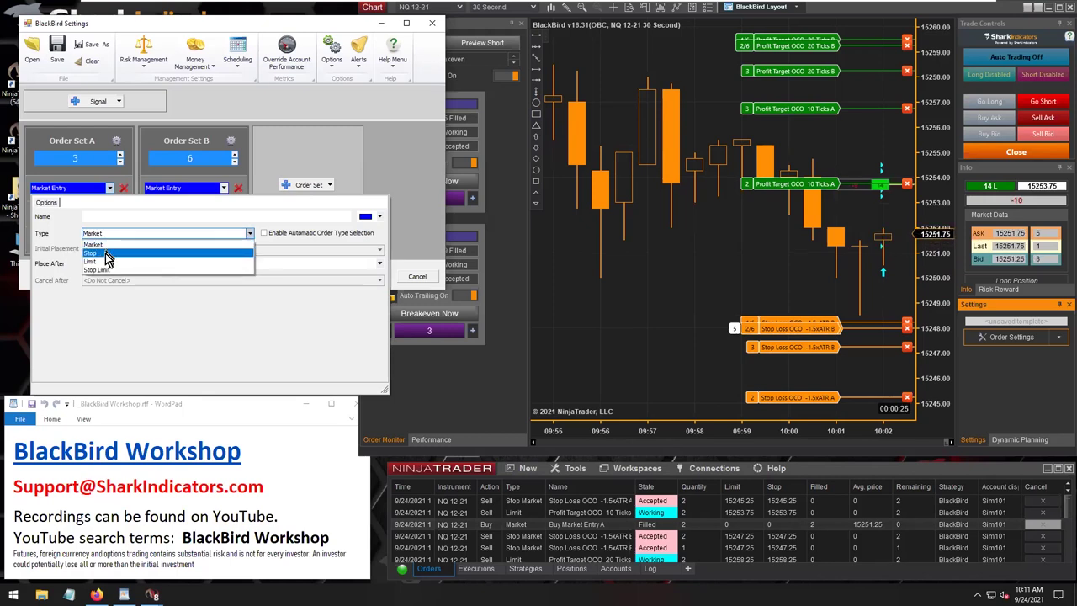
{"action": "left_click", "coordinate": [107, 257]}
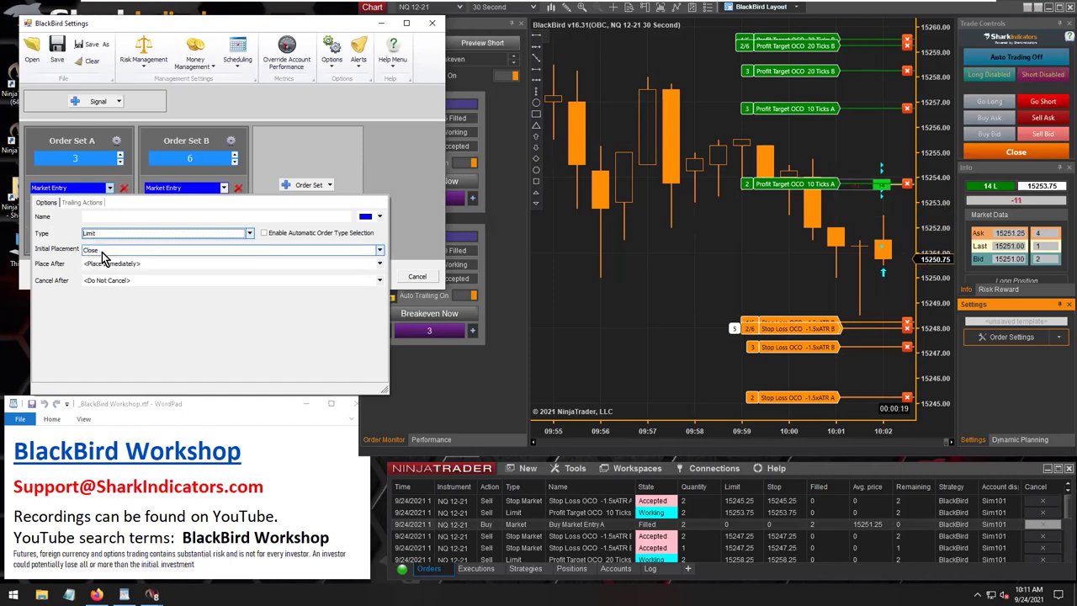
{"action": "left_click", "coordinate": [101, 252]}
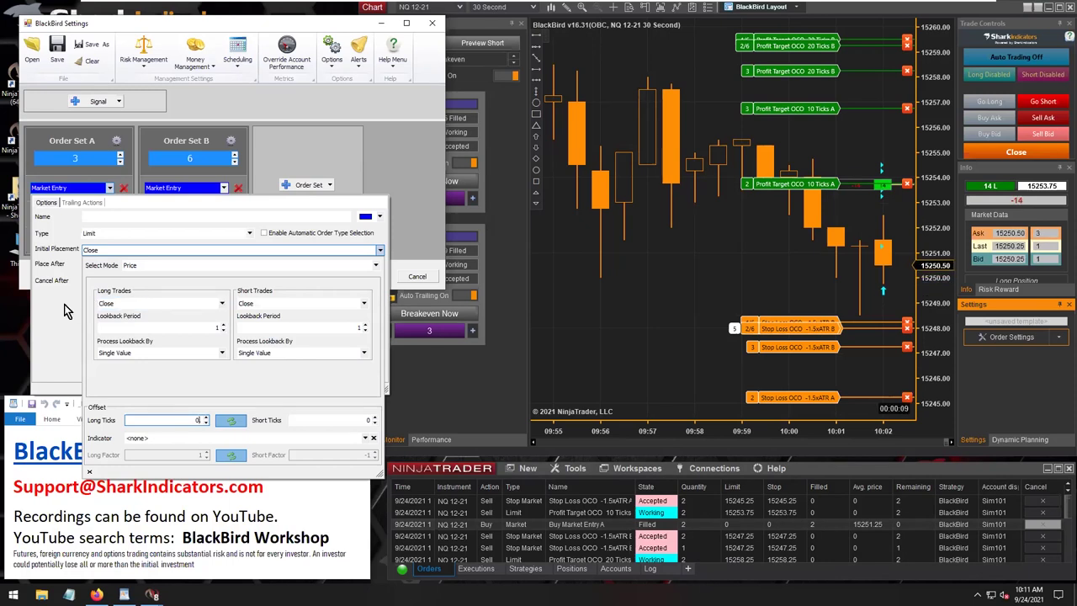
{"action": "left_click", "coordinate": [93, 250]}
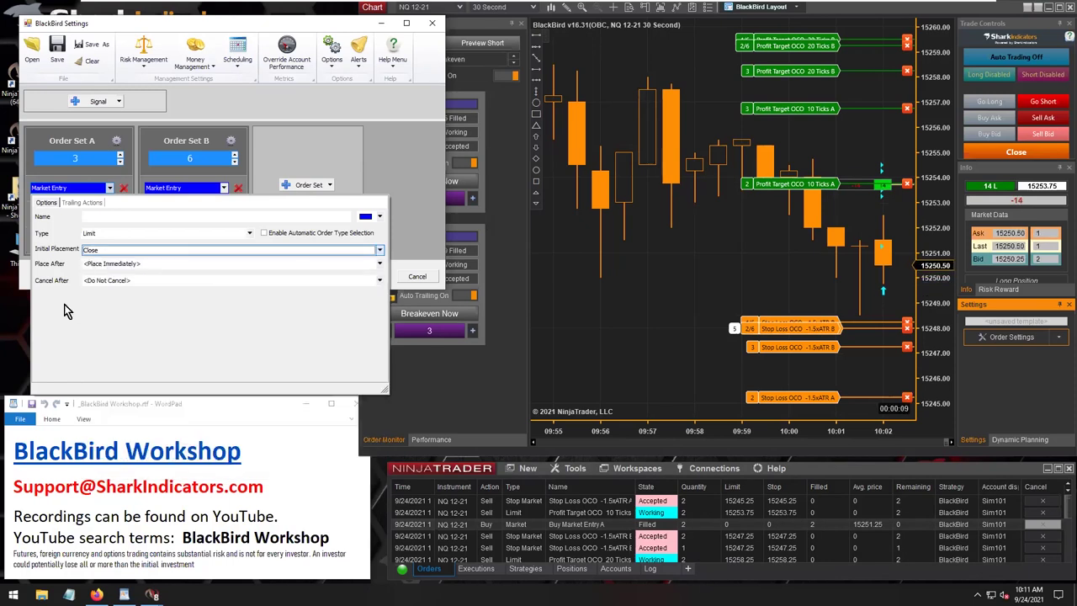
Set set A's entry type back to Market and apply the BlackBird settings.
{"action": "left_click", "coordinate": [102, 233]}
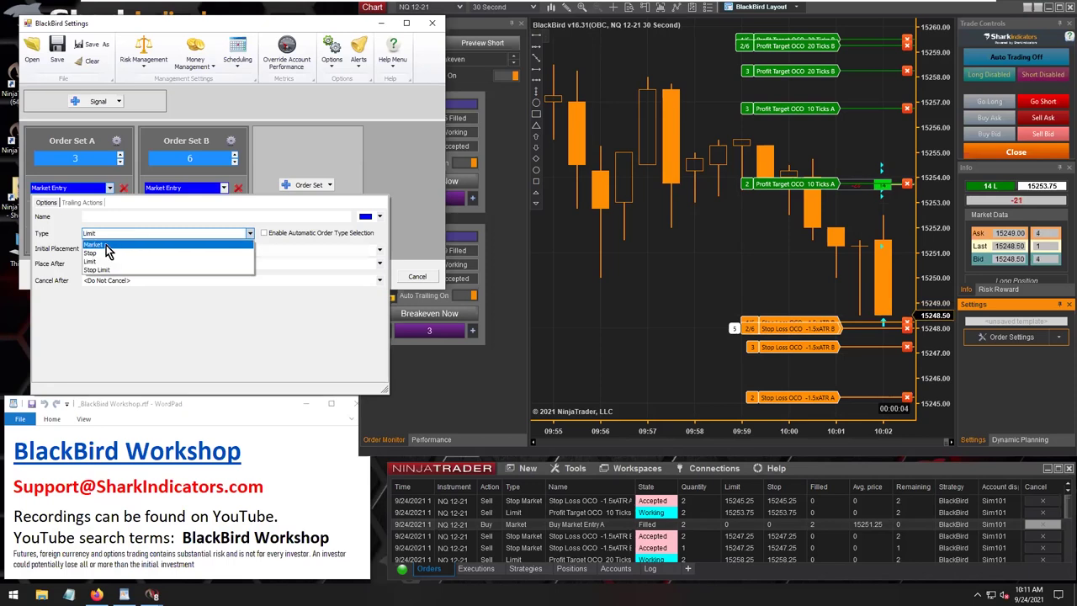
{"action": "left_click", "coordinate": [106, 244]}
{"action": "left_click", "coordinate": [269, 149]}
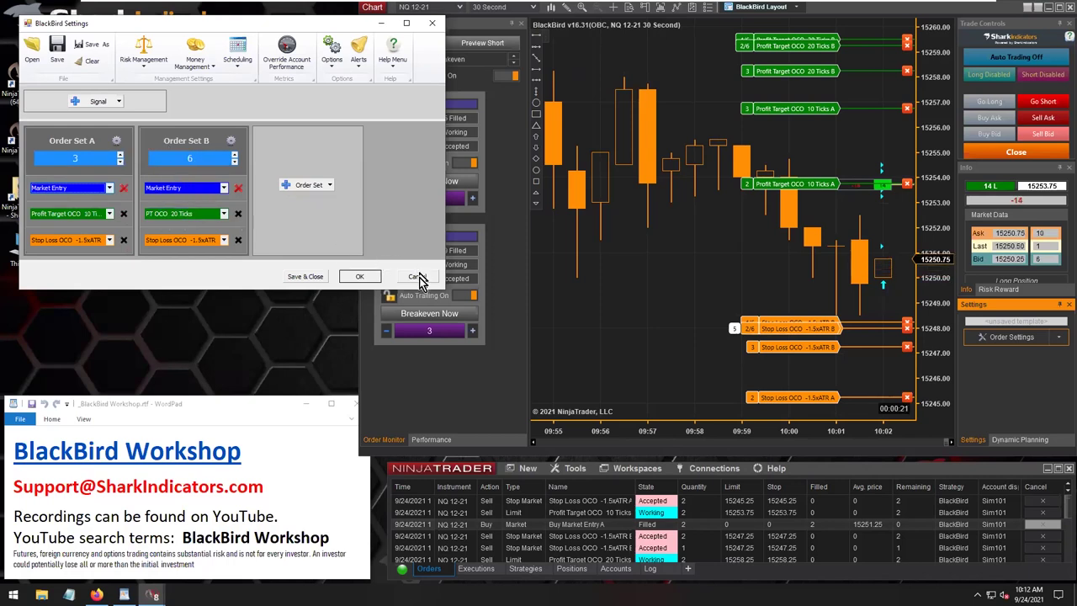
{"action": "left_click", "coordinate": [360, 279]}
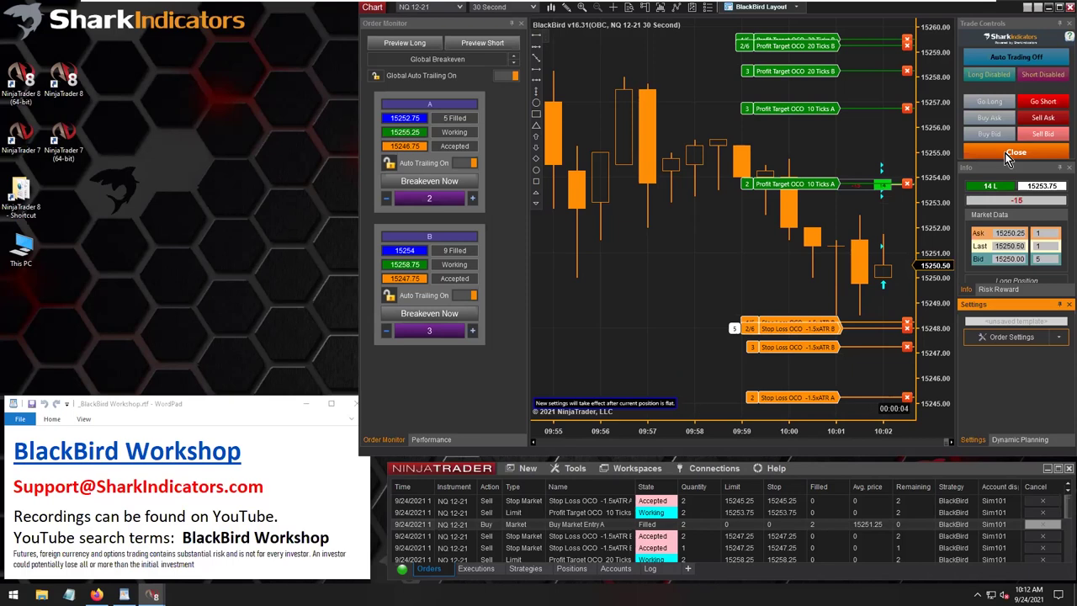
Show the Dynamic Planning tools and preview, then cancel, a one-contract long plan.
{"action": "left_click", "coordinate": [1019, 439]}
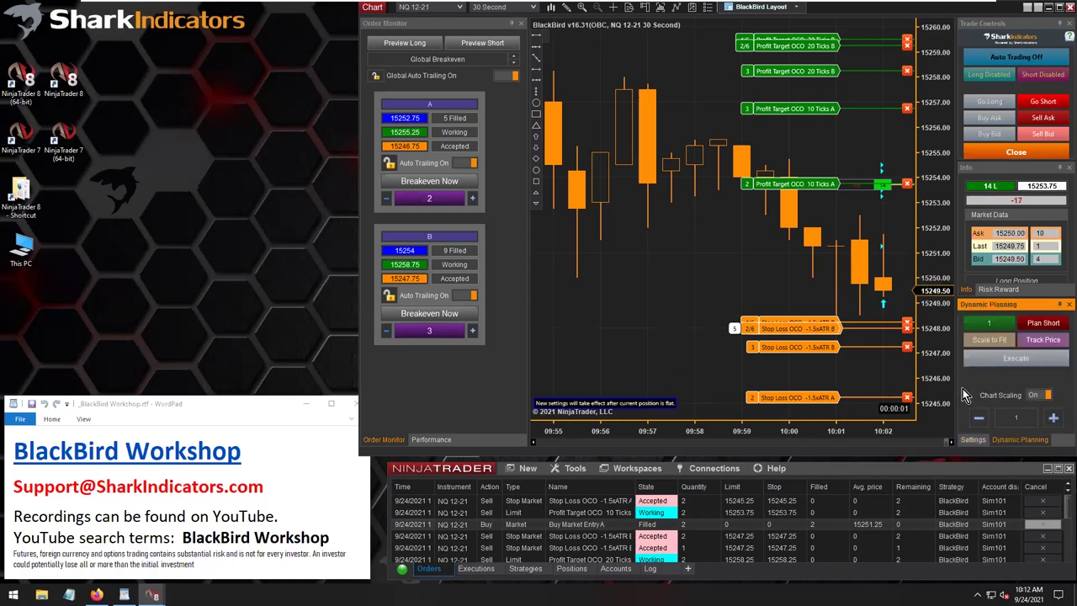
{"action": "left_click_drag", "start_coordinate": [957, 387], "coordinate": [938, 386]}
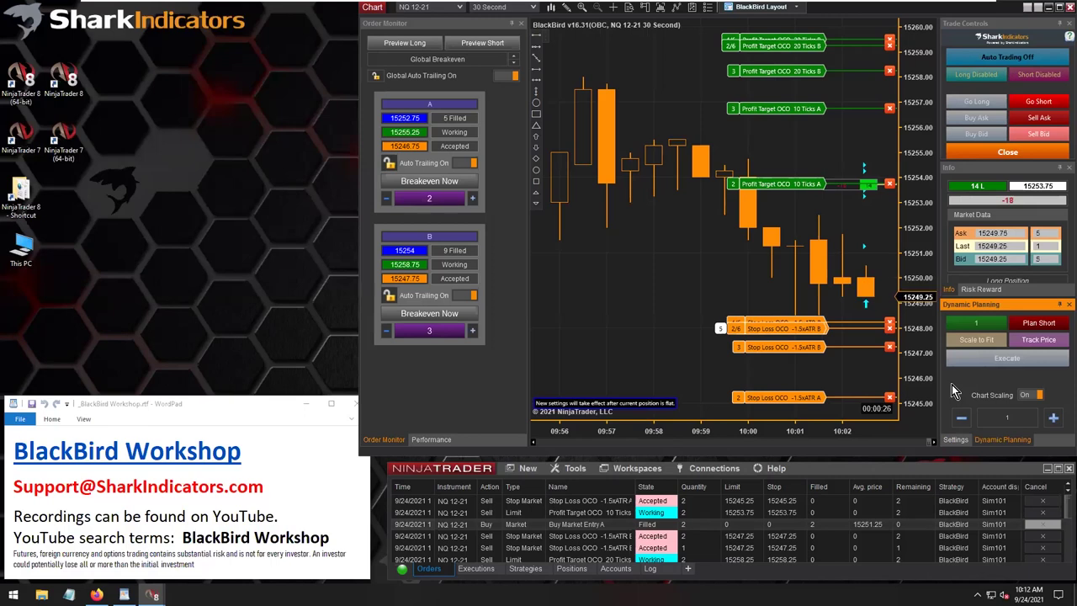
{"action": "left_click", "coordinate": [986, 327]}
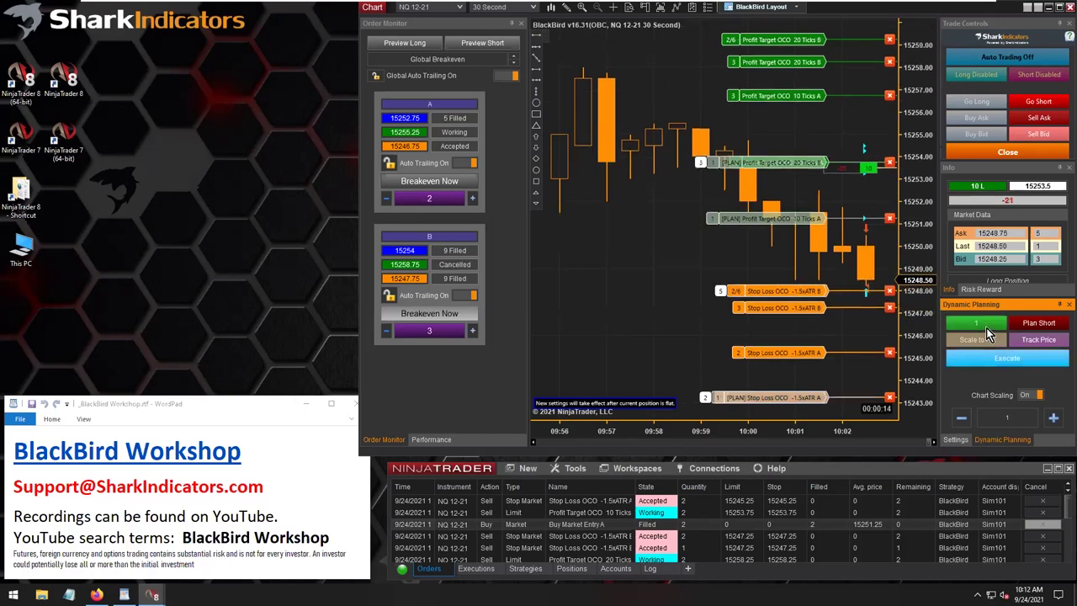
{"action": "left_click", "coordinate": [986, 326]}
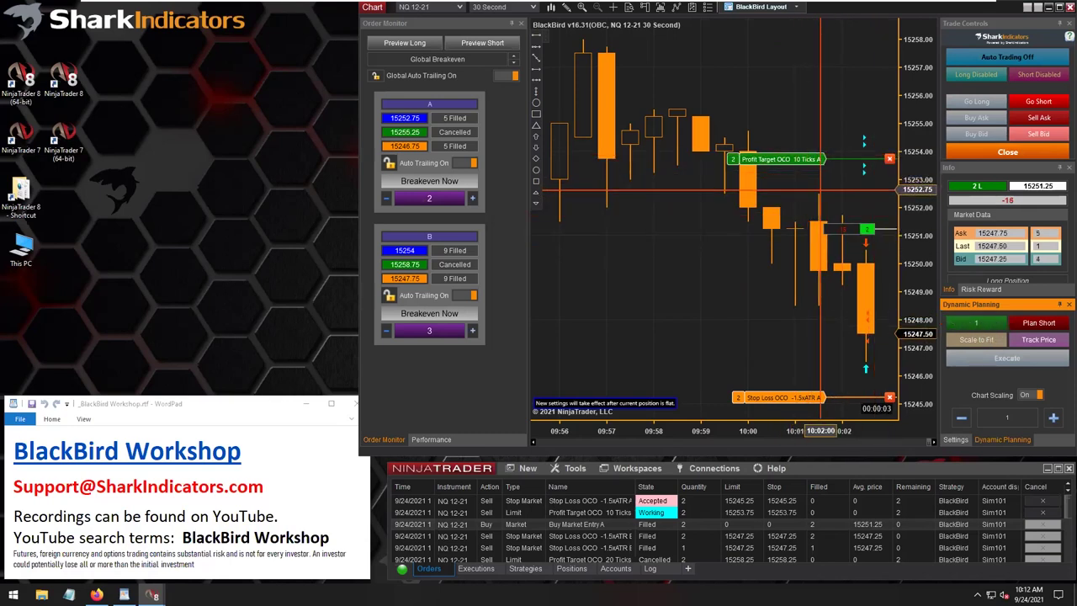
{"action": "left_click", "coordinate": [981, 325]}
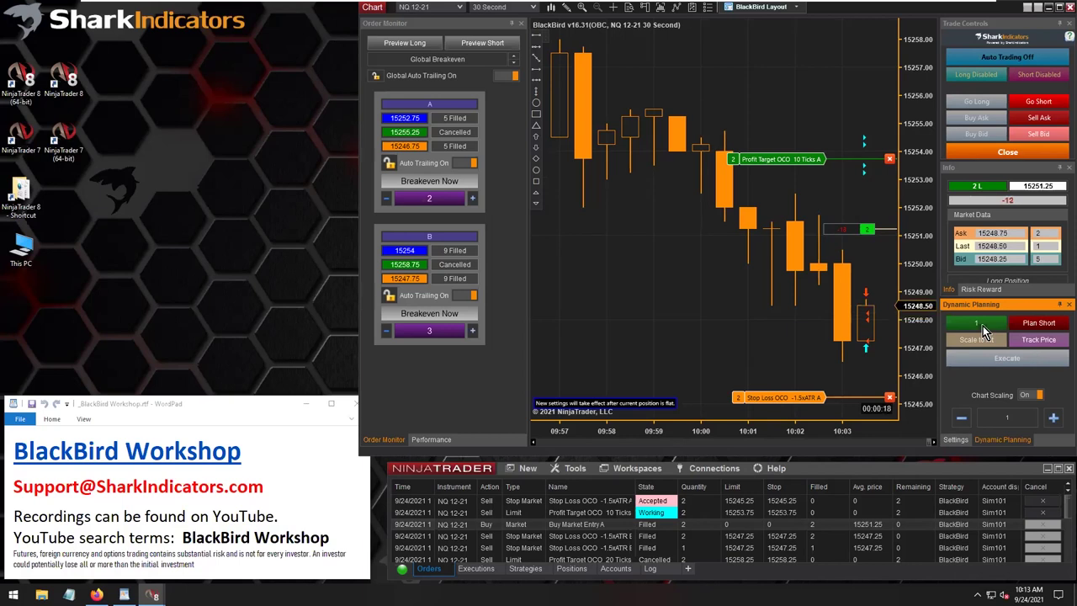
Raise the planned quantity to 4 and preview a 4-contract long plan on the chart.
{"action": "left_click", "coordinate": [1053, 418]}
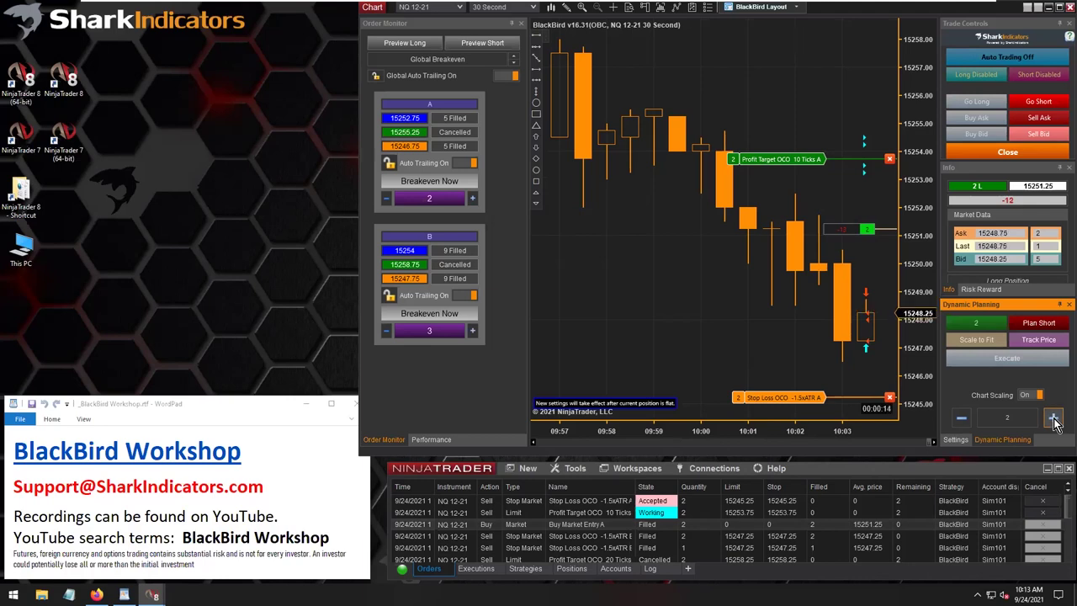
{"action": "left_click", "coordinate": [1053, 418]}
{"action": "left_click", "coordinate": [1053, 418]}
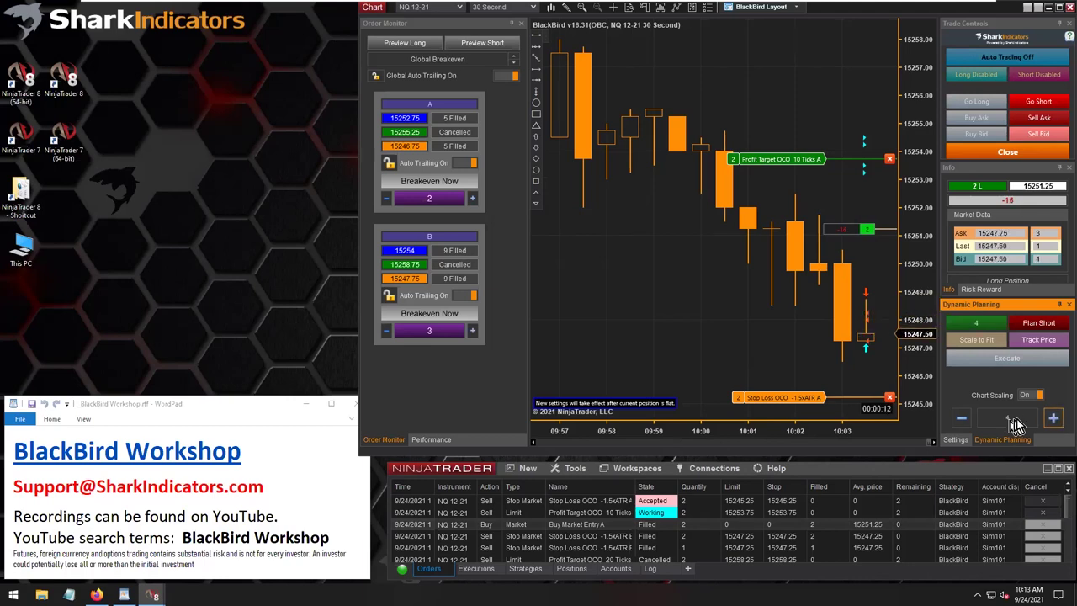
{"action": "left_click", "coordinate": [976, 325]}
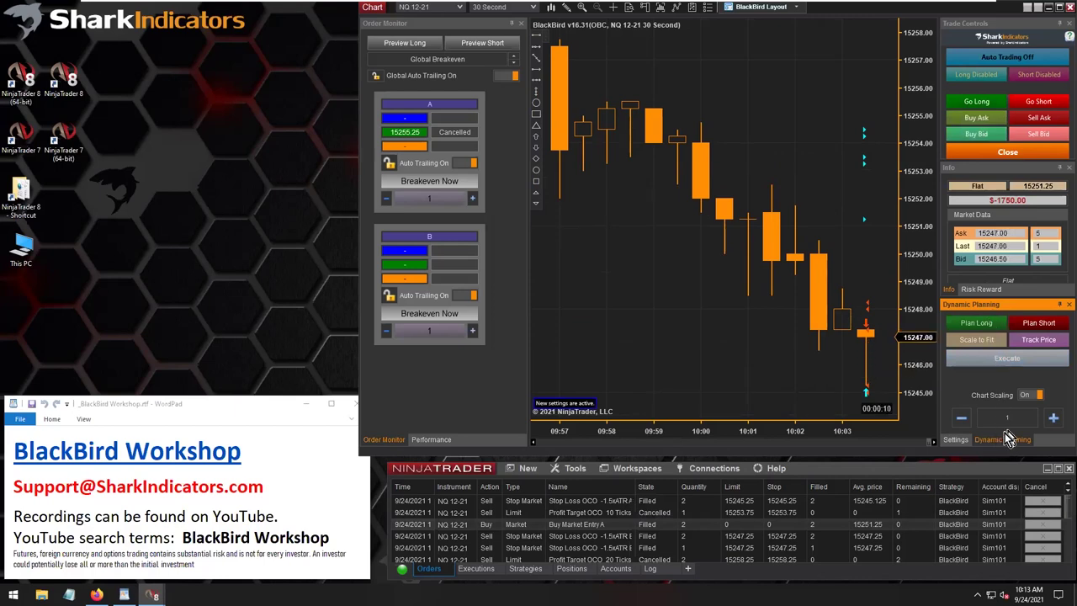
Open the BlackBird settings from the order settings panel and widen the window.
{"action": "left_click", "coordinate": [953, 439]}
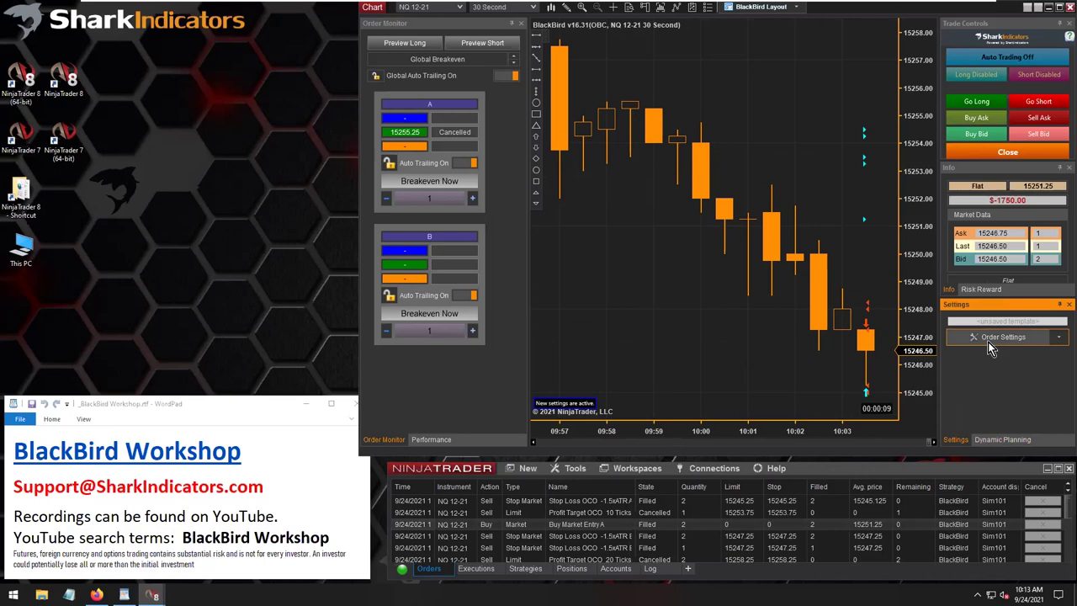
{"action": "left_click", "coordinate": [989, 345]}
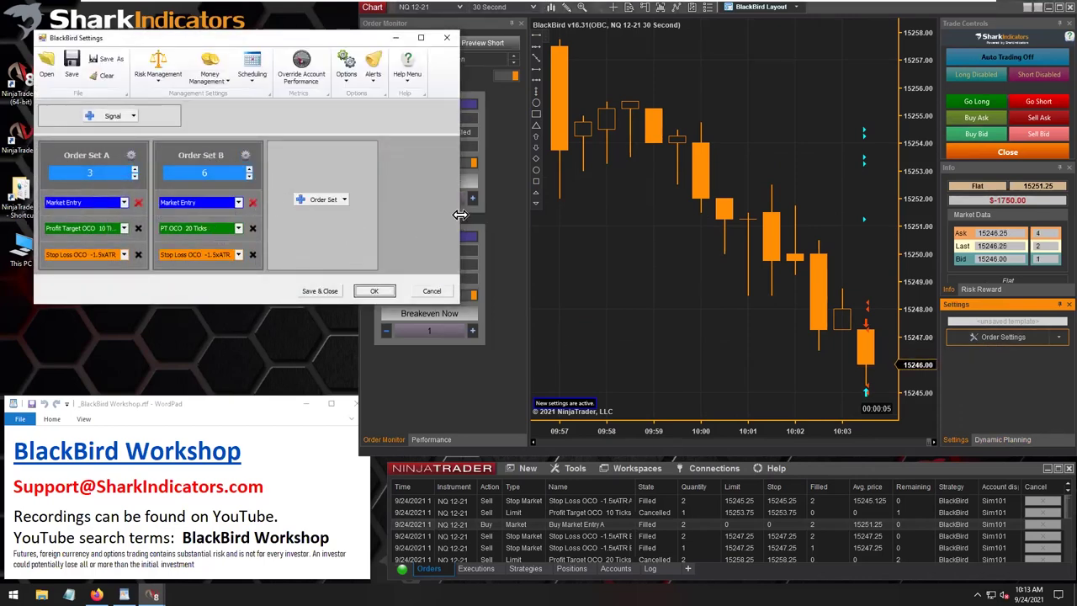
{"action": "left_click_drag", "start_coordinate": [460, 215], "coordinate": [561, 215]}
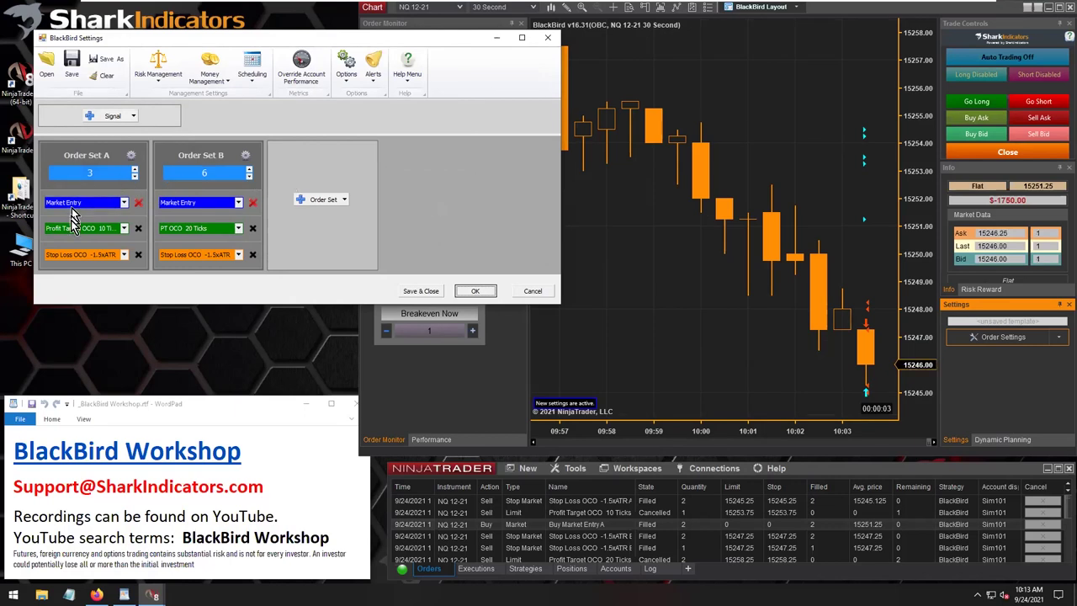
Close the settings unchanged and lower the Dynamic Planning scale-in quantity to 1.
{"action": "left_click", "coordinate": [534, 291]}
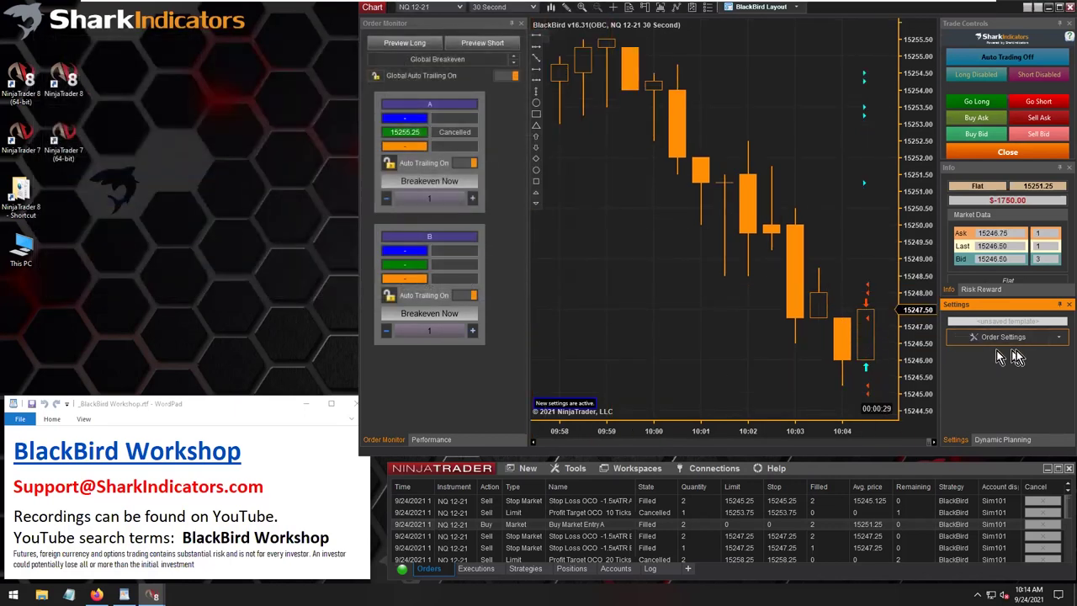
{"action": "left_click", "coordinate": [1006, 439]}
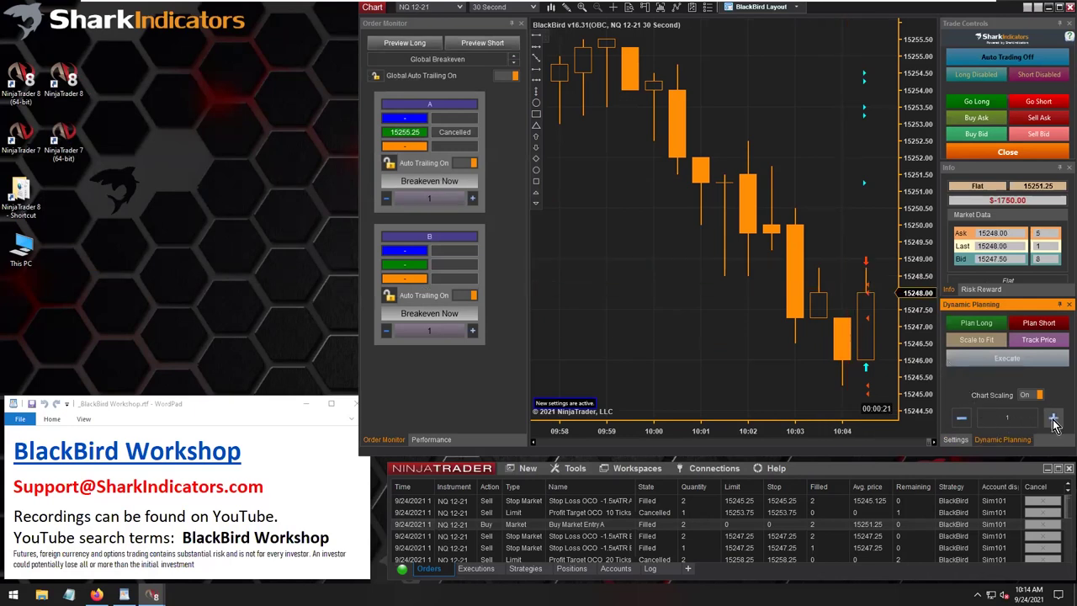
{"action": "left_click", "coordinate": [960, 418]}
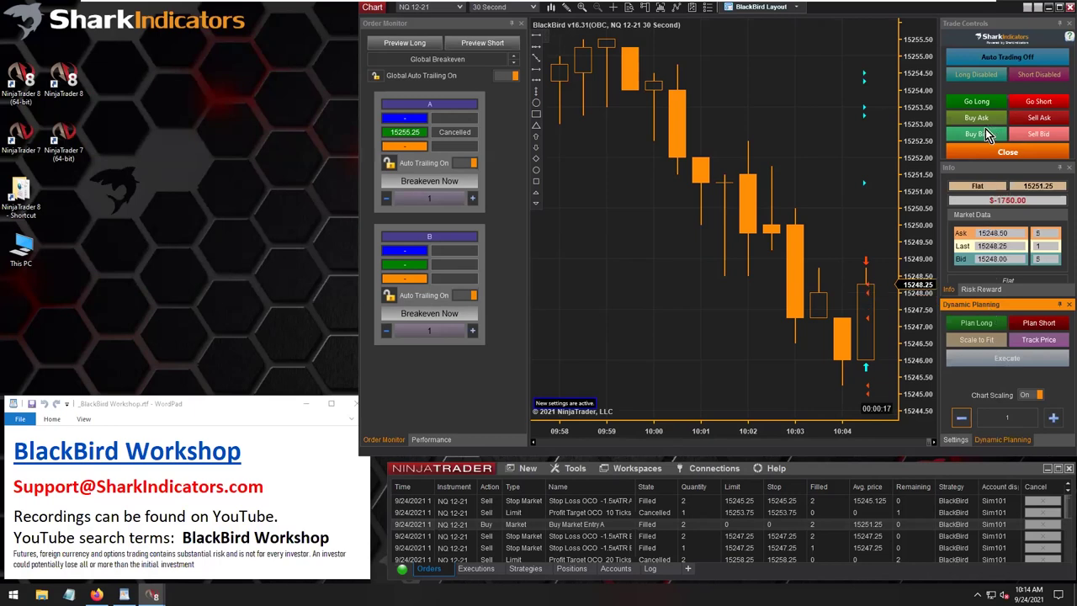
Go long at market, preview a 1-contract scale-in plan, then clear it.
{"action": "left_click", "coordinate": [978, 104]}
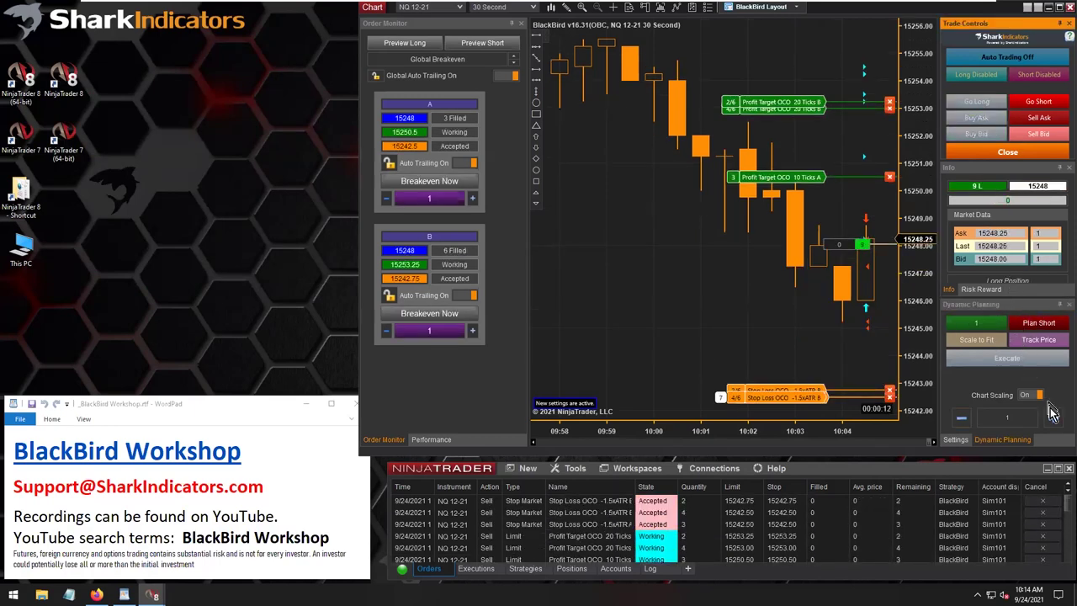
{"action": "left_click", "coordinate": [981, 326]}
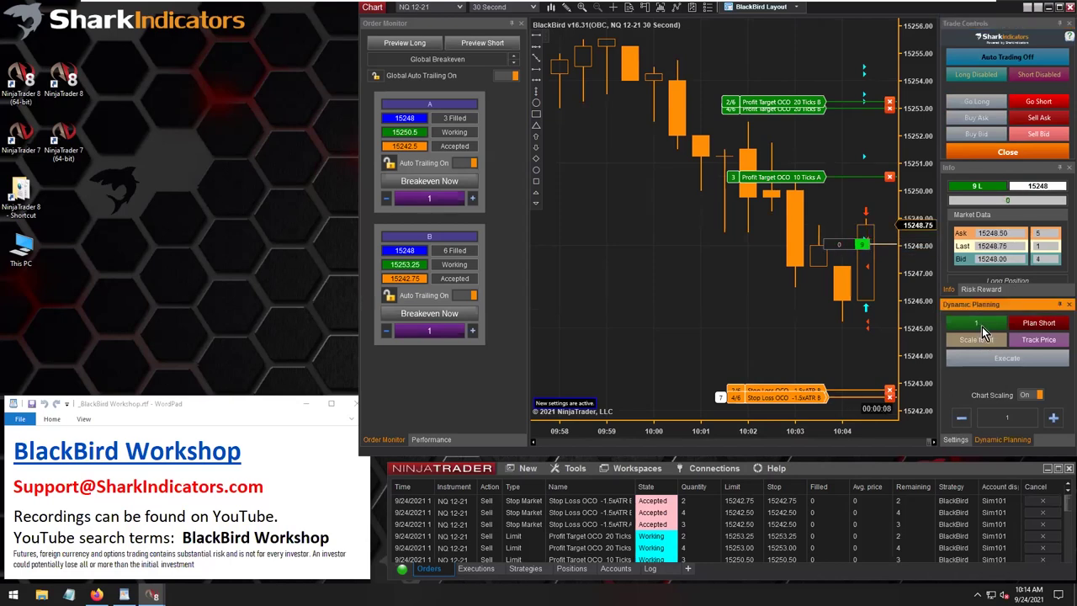
{"action": "left_click", "coordinate": [982, 326]}
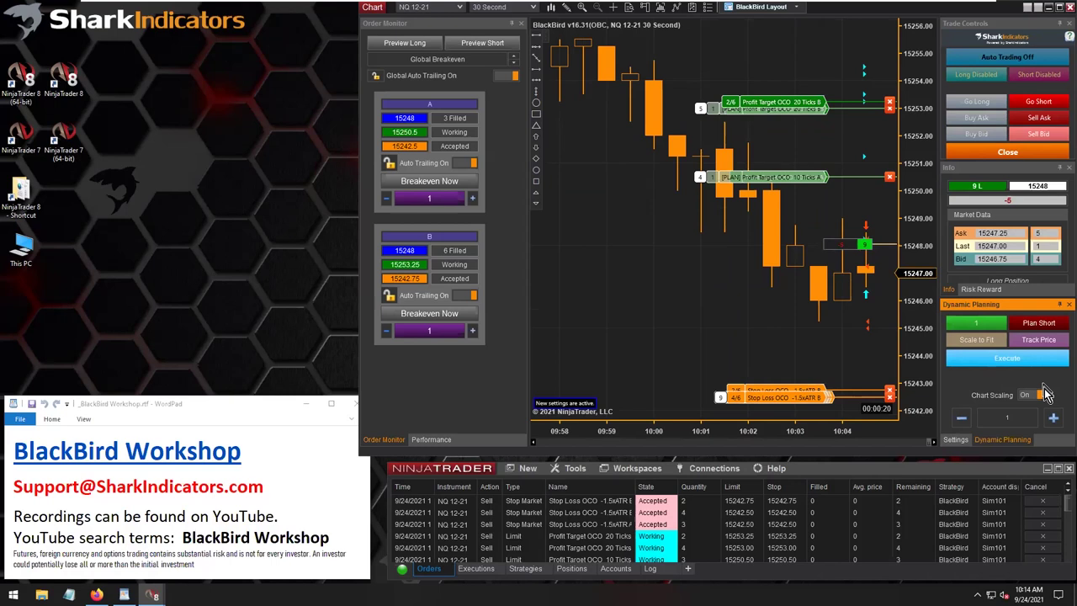
{"action": "left_click", "coordinate": [1054, 419]}
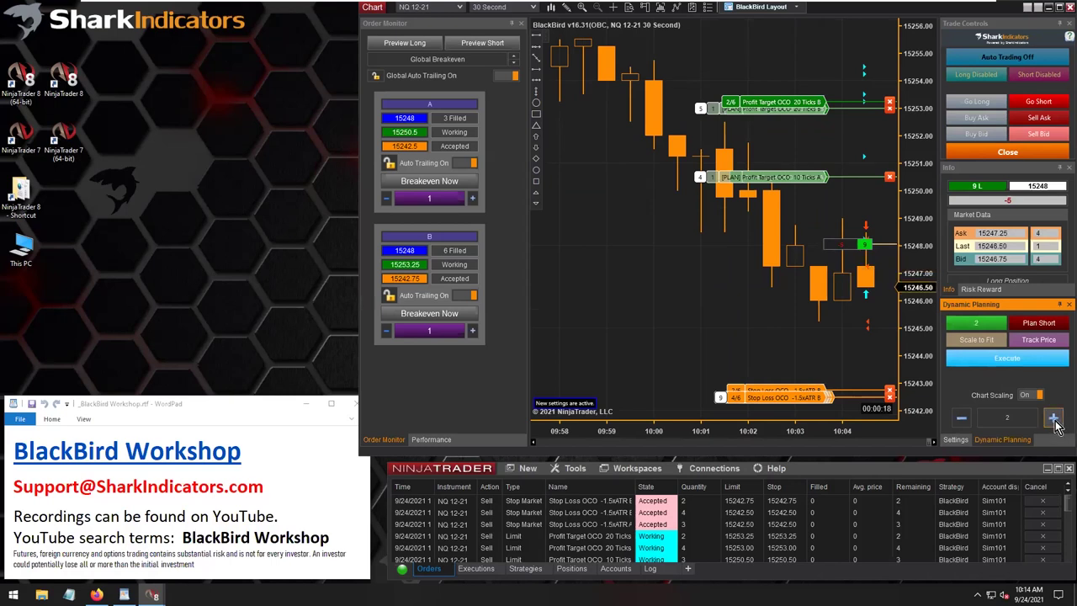
{"action": "scroll", "coordinate": [1053, 418], "scroll_direction": "down", "scroll_amount": 1}
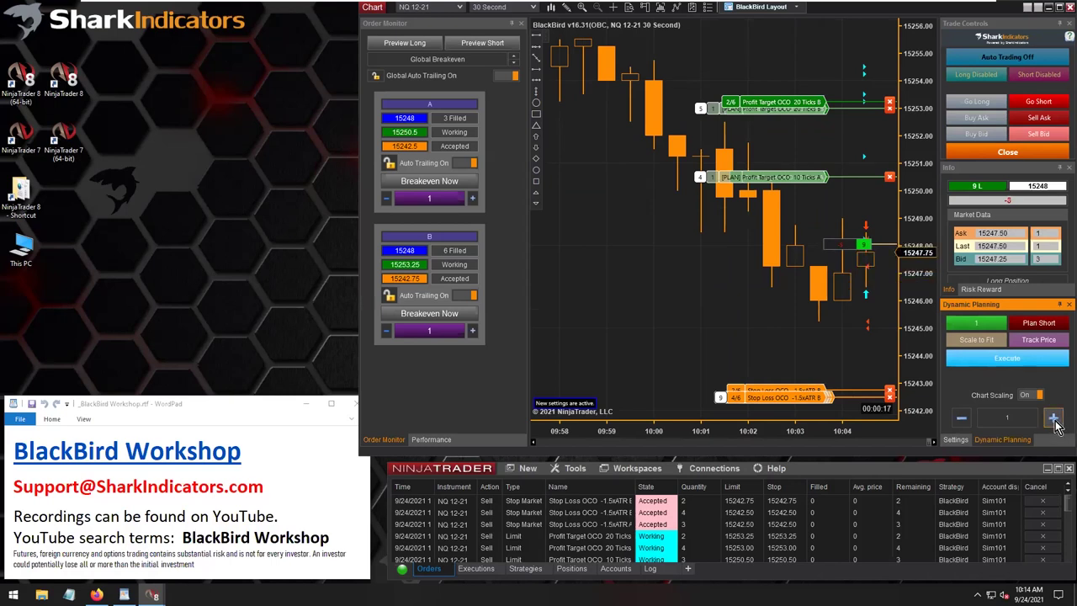
{"action": "left_click", "coordinate": [986, 326]}
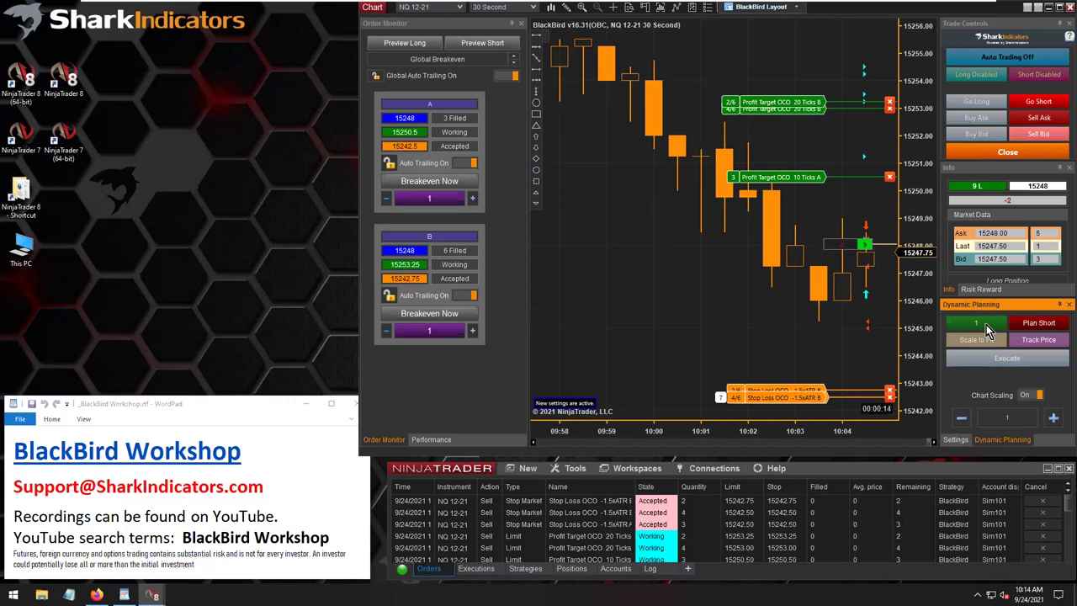
Raise the scale-in quantity to 3, plan a 3-contract scale-in, and plan a new long entry.
{"action": "left_click", "coordinate": [986, 325]}
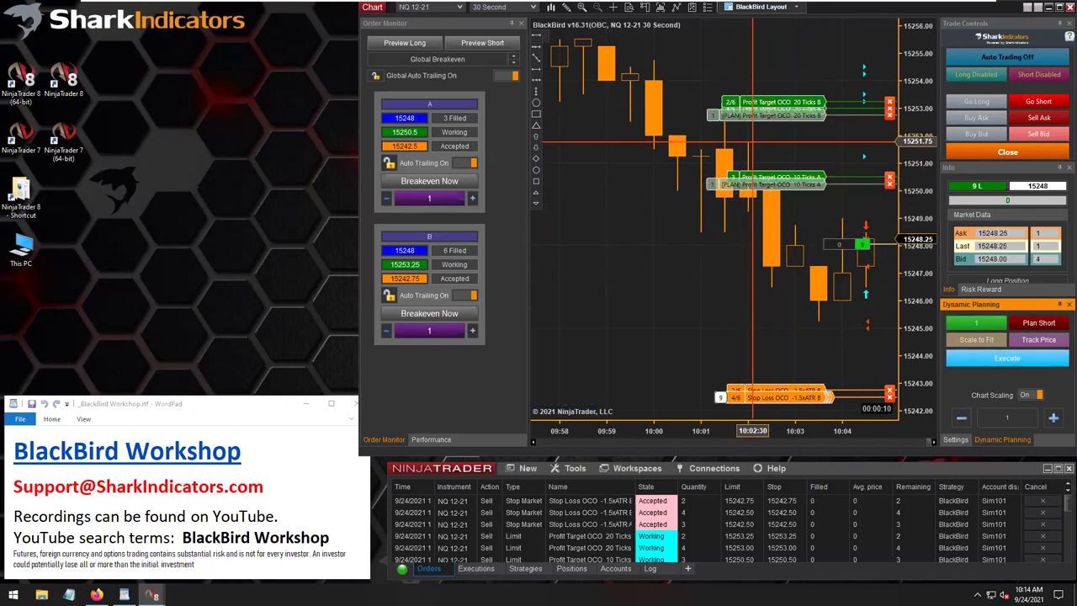
{"action": "left_click", "coordinate": [986, 324]}
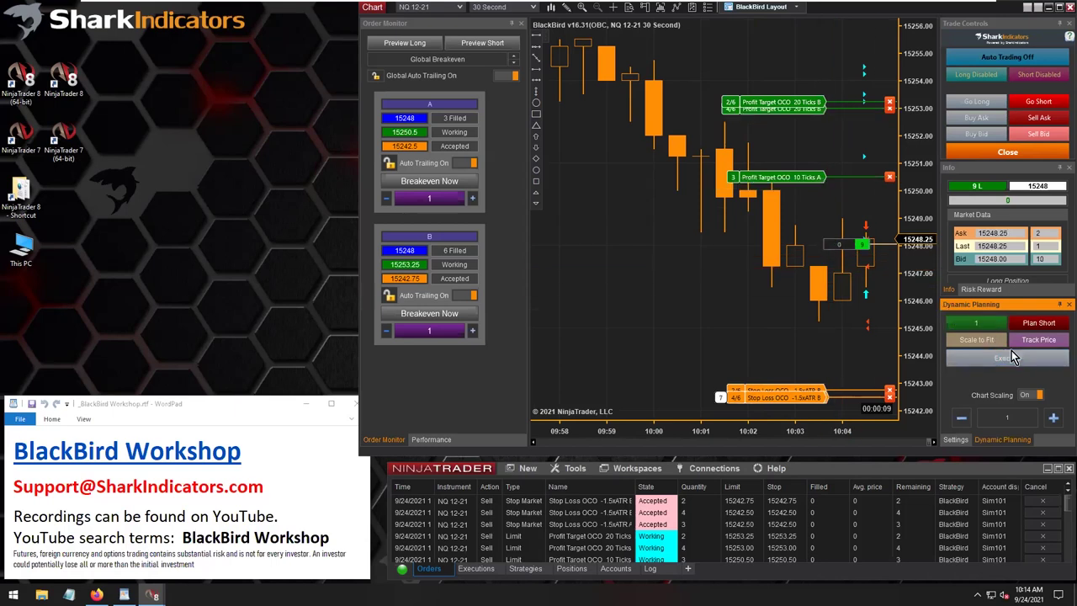
{"action": "left_click", "coordinate": [1056, 419]}
{"action": "left_click", "coordinate": [1054, 419]}
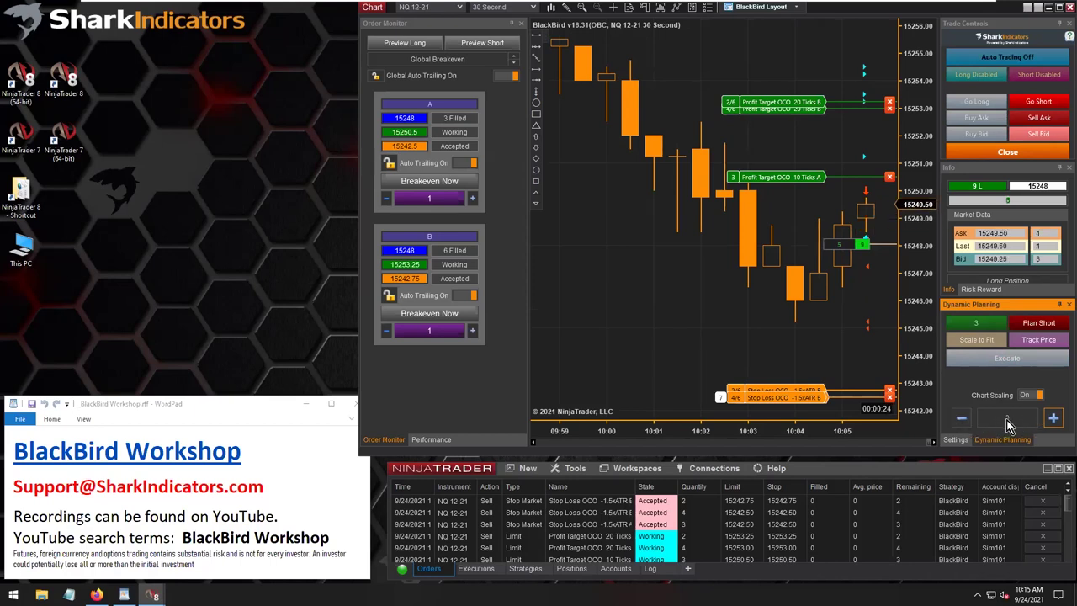
{"action": "left_click", "coordinate": [980, 326]}
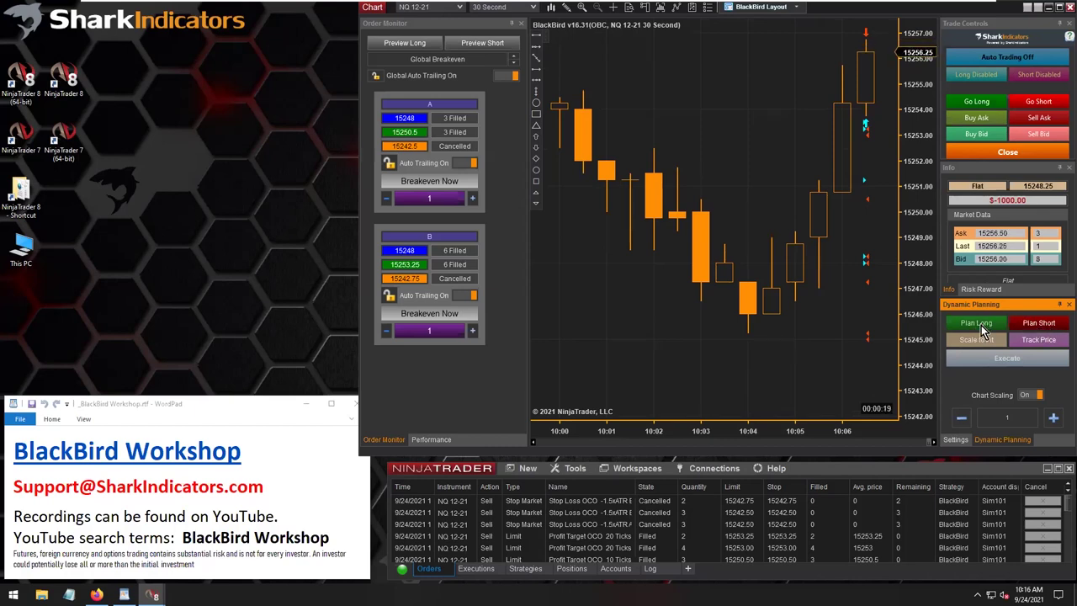
{"action": "left_click", "coordinate": [982, 329]}
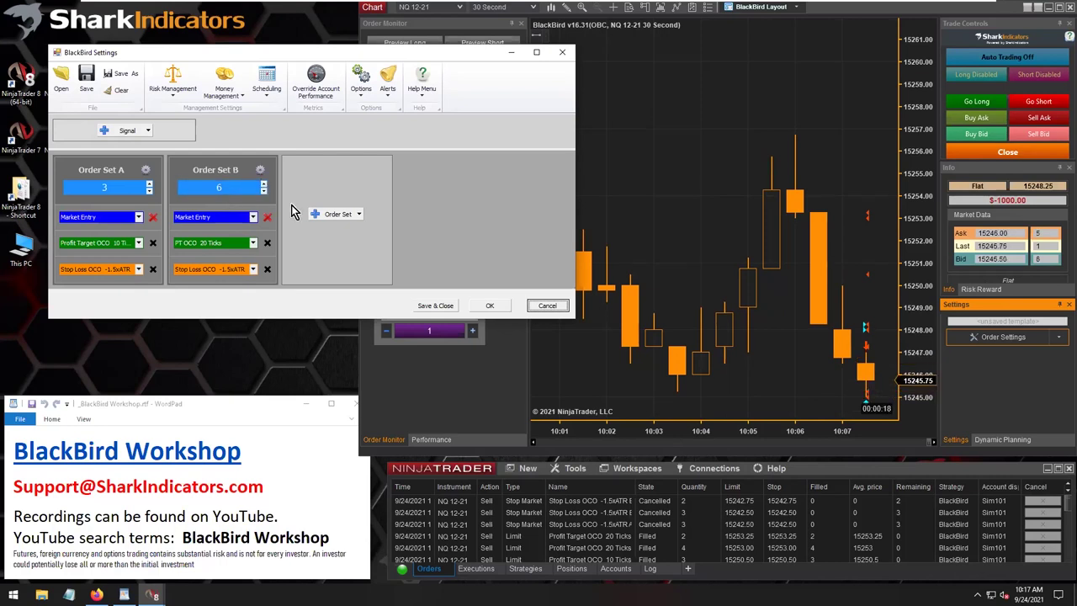
Check the available signal types, then list the options for adding an order set.
{"action": "left_click", "coordinate": [151, 132]}
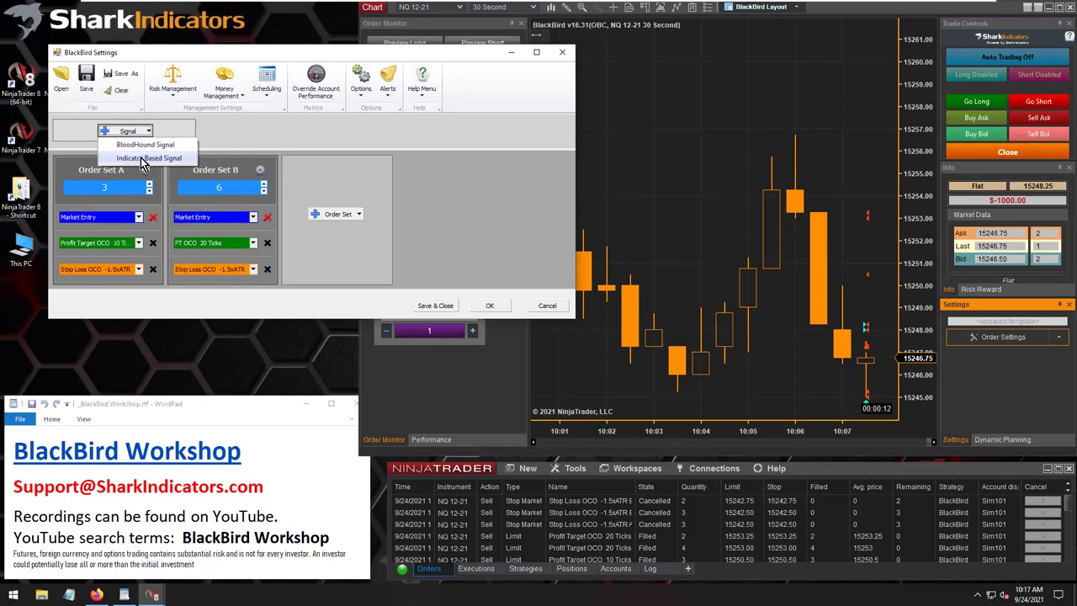
{"action": "left_click", "coordinate": [212, 144]}
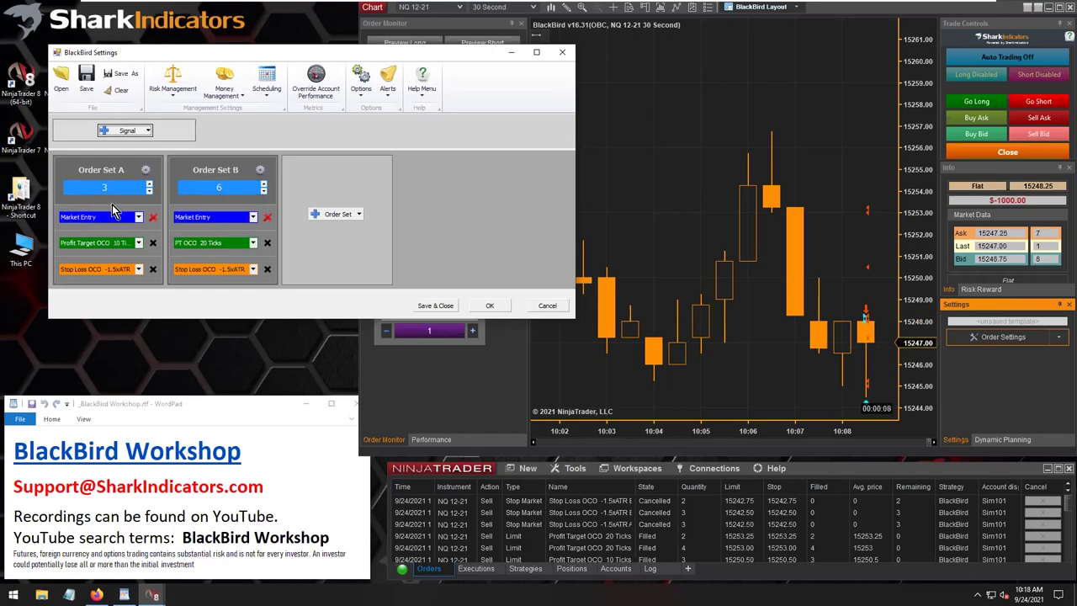
{"action": "left_click", "coordinate": [358, 215]}
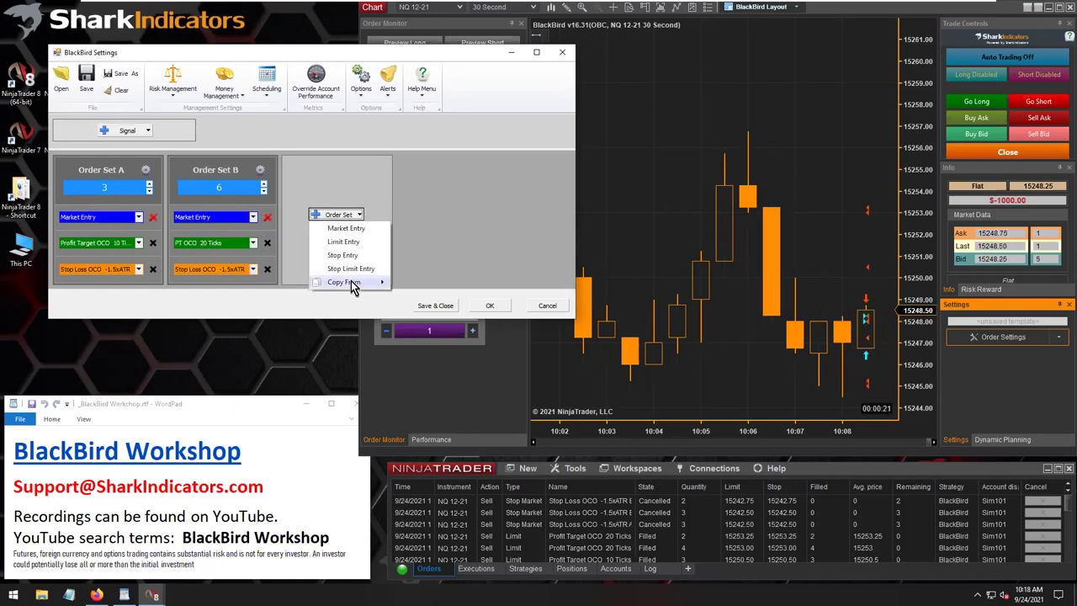
Copy order set B into new Order Set C, lower it to 2 contracts, and show its Market Entry options.
{"action": "mouse_move", "coordinate": [353, 287]}
{"action": "left_click", "coordinate": [409, 298]}
{"action": "left_click", "coordinate": [378, 191]}
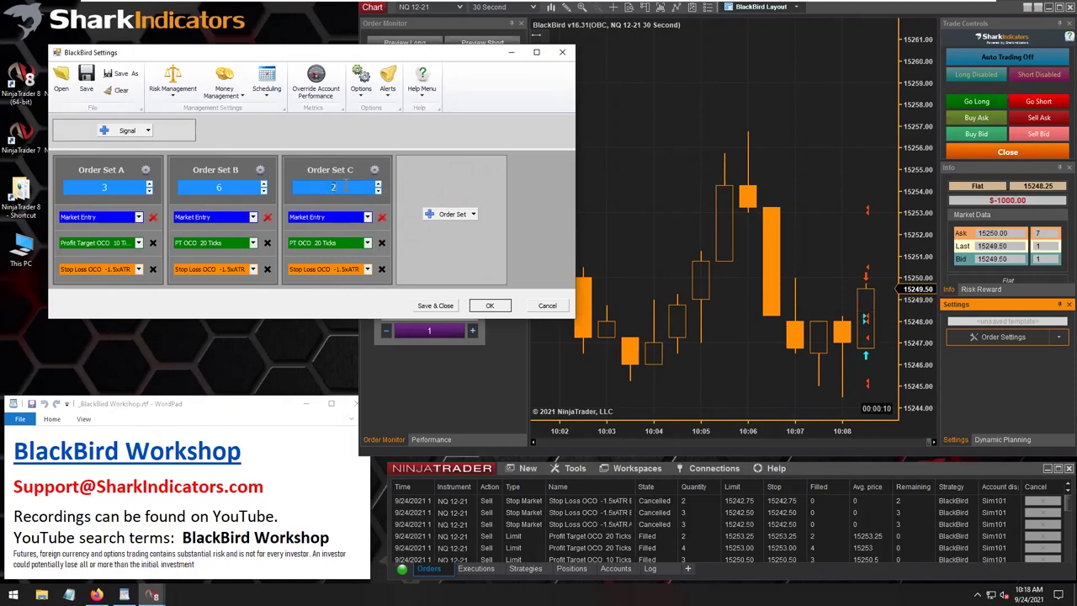
{"action": "scroll", "coordinate": [334, 181], "scroll_direction": "up", "scroll_amount": 1}
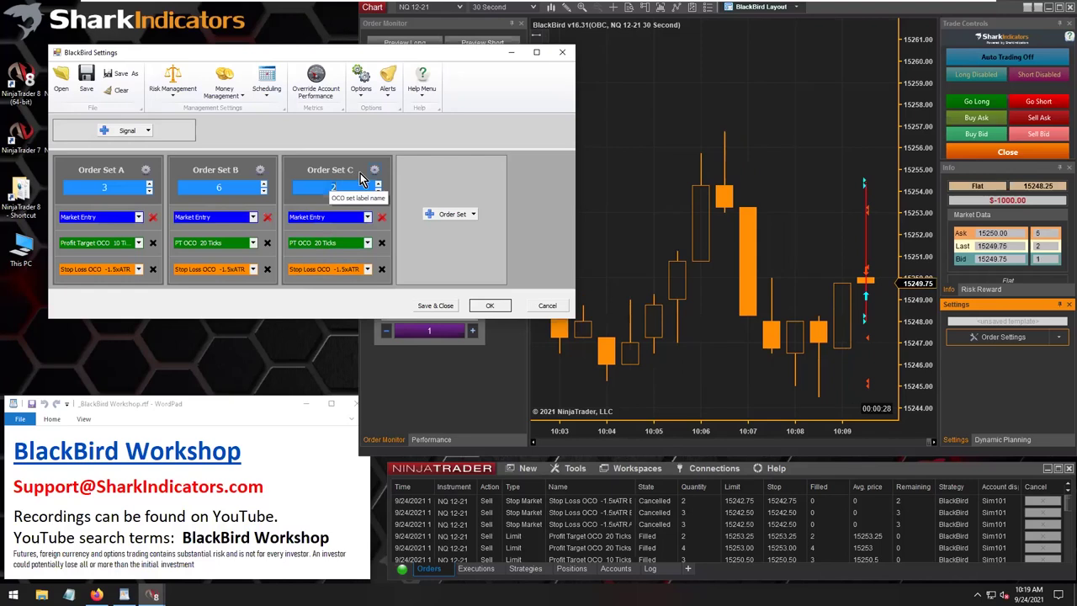
{"action": "left_click", "coordinate": [331, 219]}
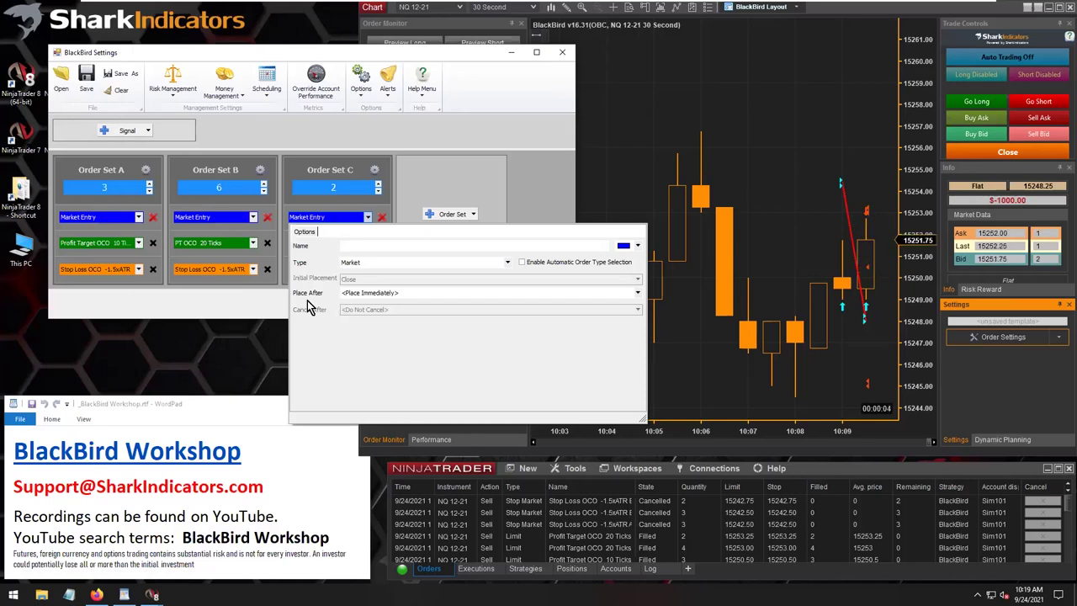
Give Order Set C's entry an Advanced Place After rule, mode Any, with a BloodHound Signal condition.
{"action": "left_click", "coordinate": [411, 294]}
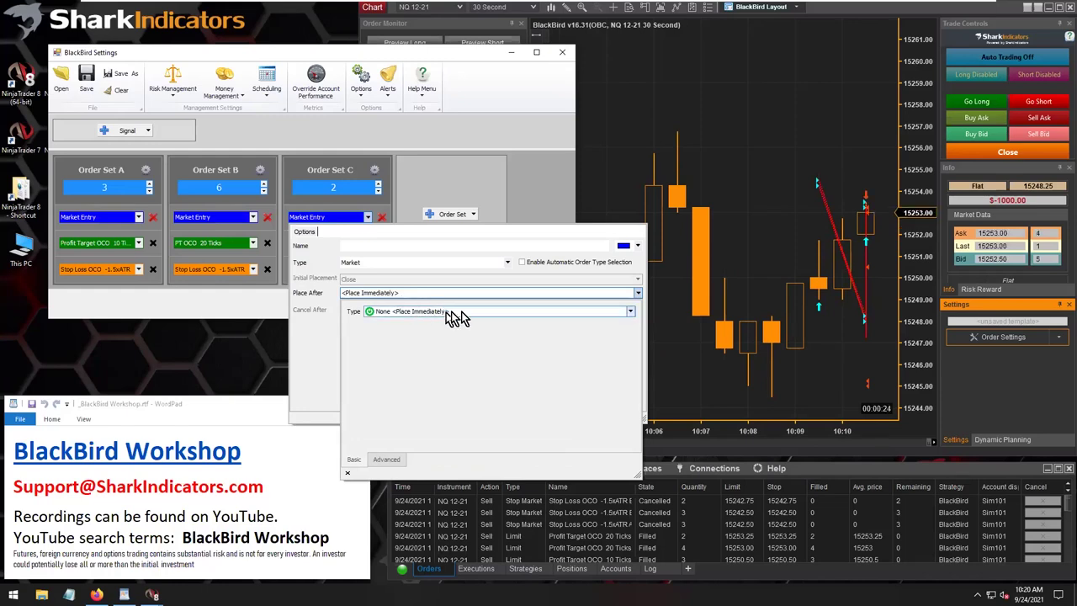
{"action": "left_click", "coordinate": [386, 460]}
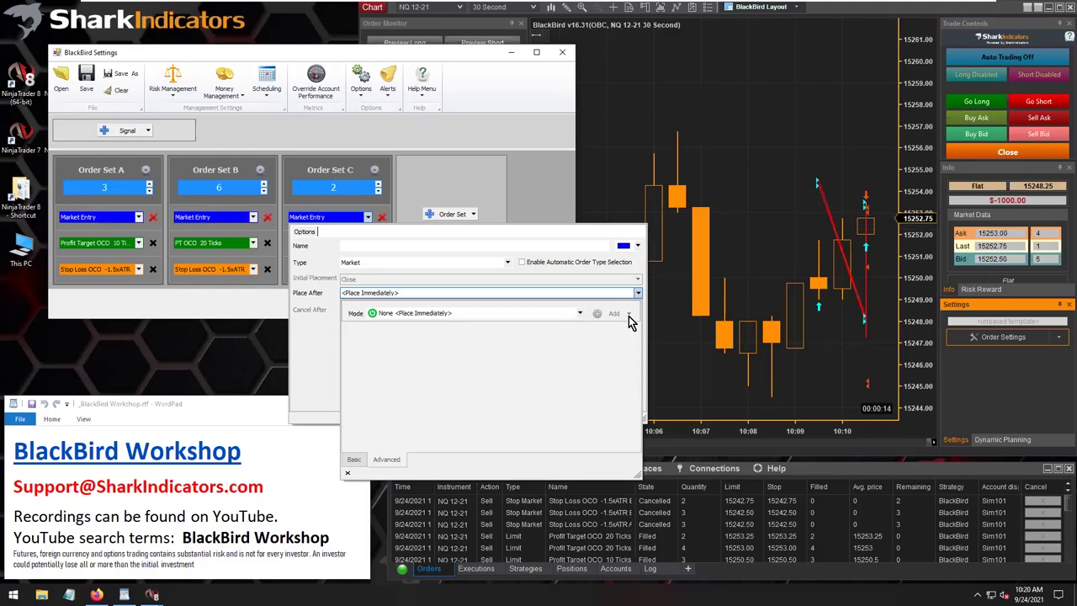
{"action": "left_click", "coordinate": [580, 313]}
{"action": "left_click", "coordinate": [421, 354]}
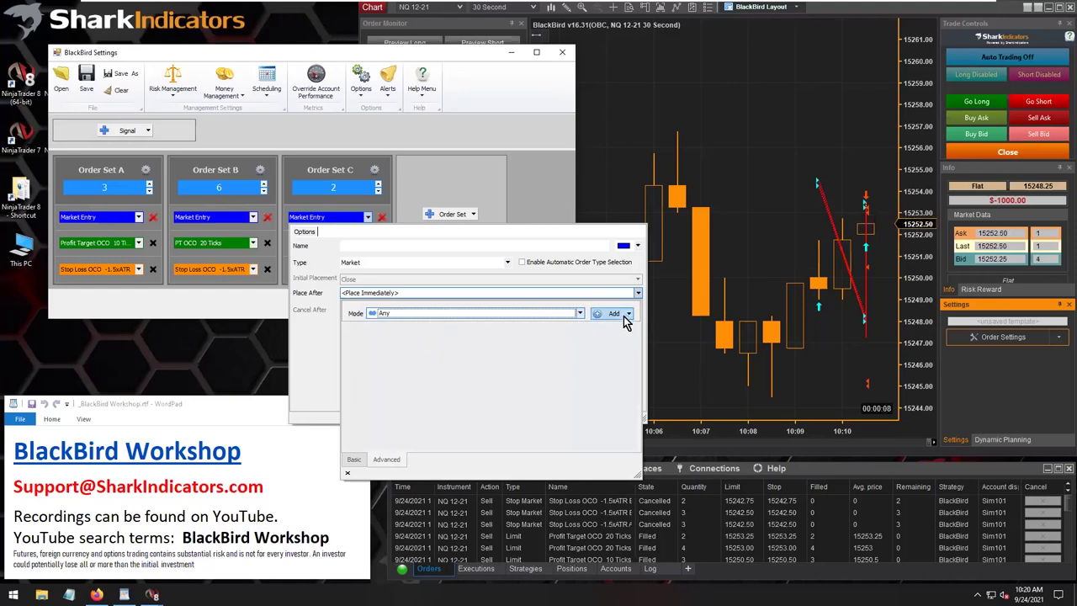
{"action": "left_click", "coordinate": [627, 316]}
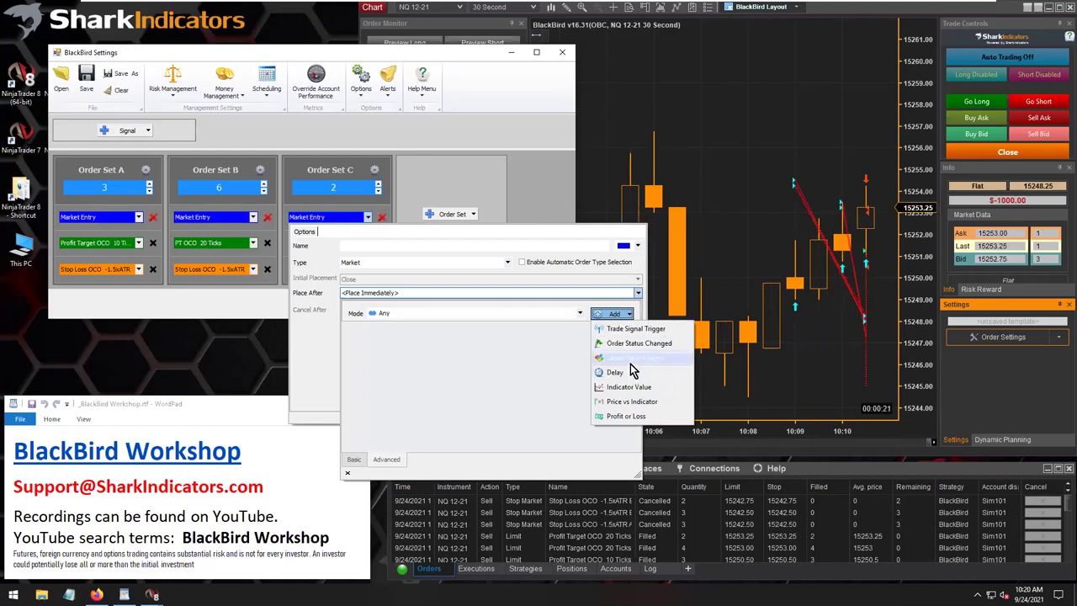
{"action": "left_click", "coordinate": [651, 360]}
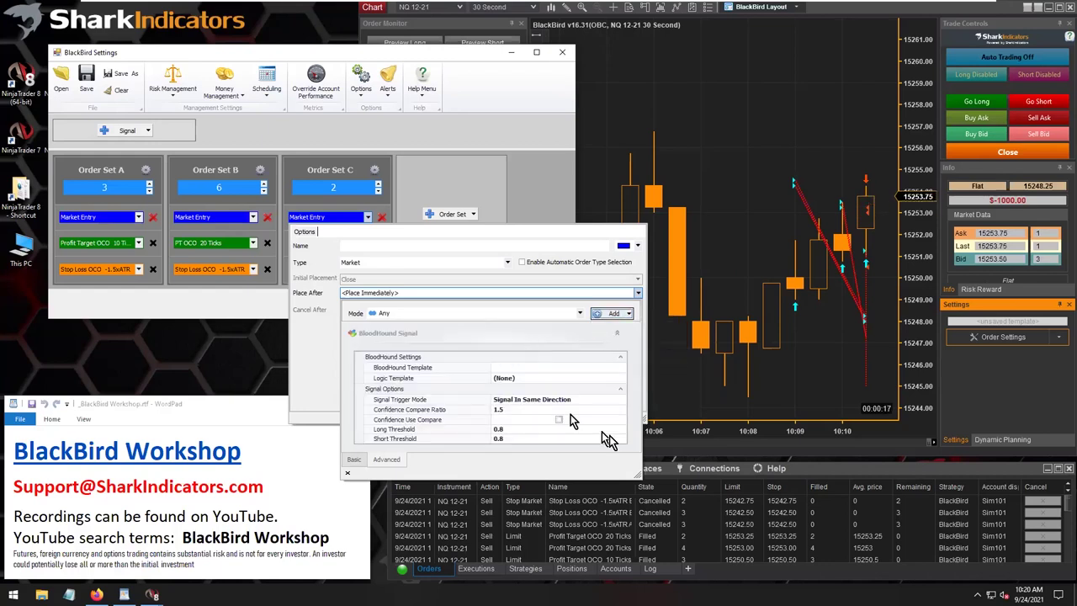
Expand the BloodHound Signal settings and bring up the BloodHound Template editor.
{"action": "left_click_drag", "start_coordinate": [633, 476], "coordinate": [636, 515]}
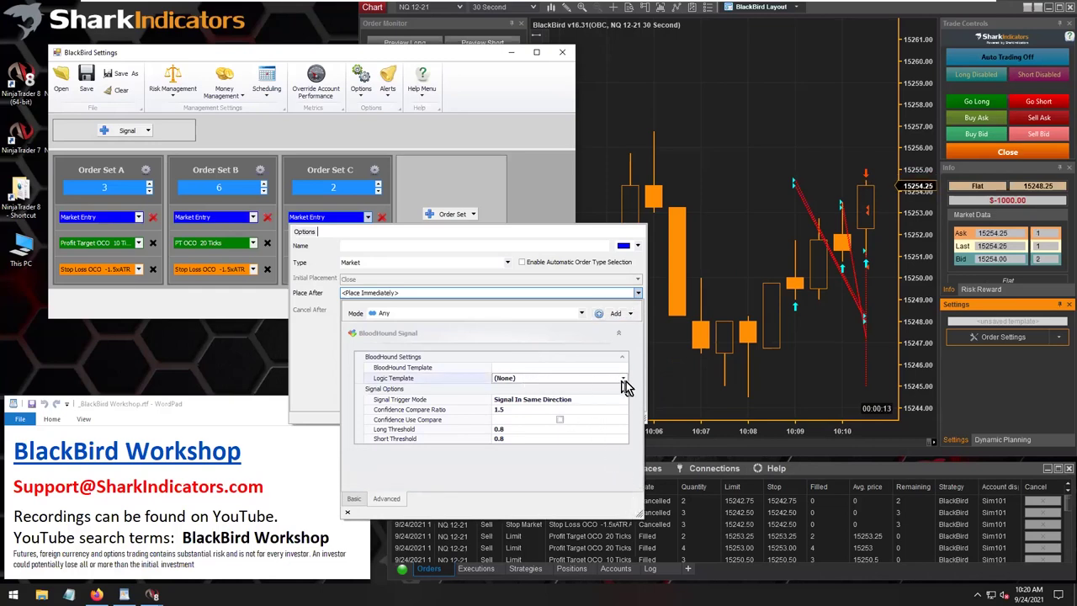
{"action": "left_click", "coordinate": [624, 379]}
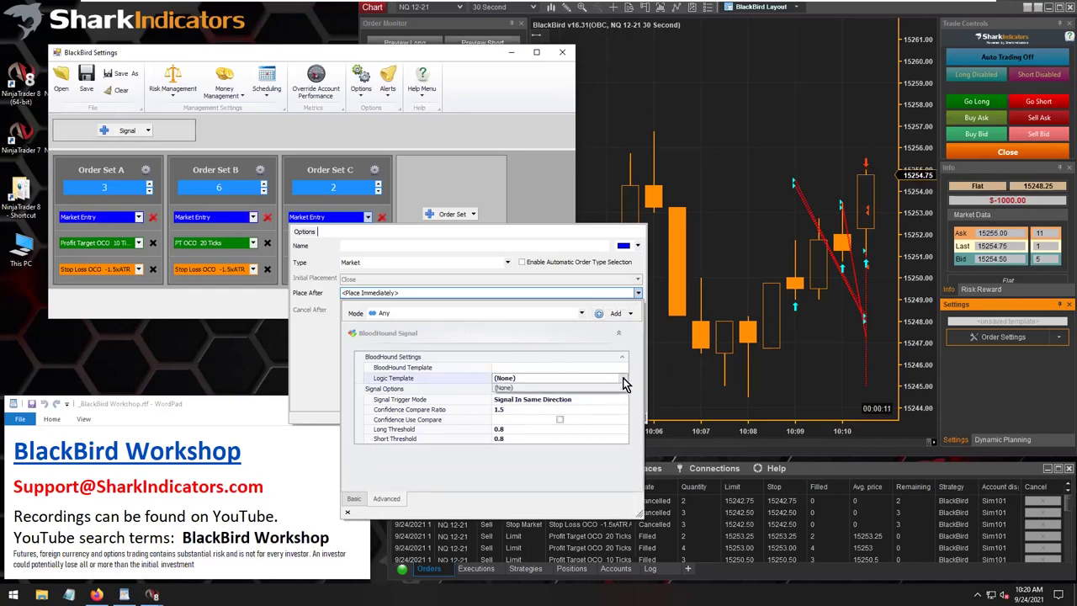
{"action": "left_click", "coordinate": [547, 378]}
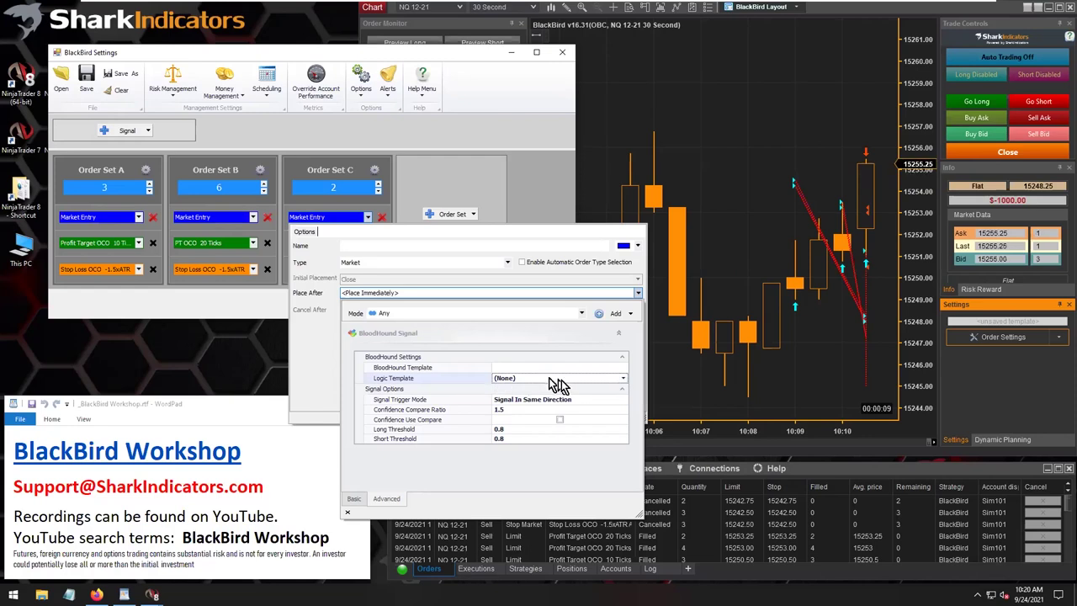
{"action": "left_click", "coordinate": [602, 368]}
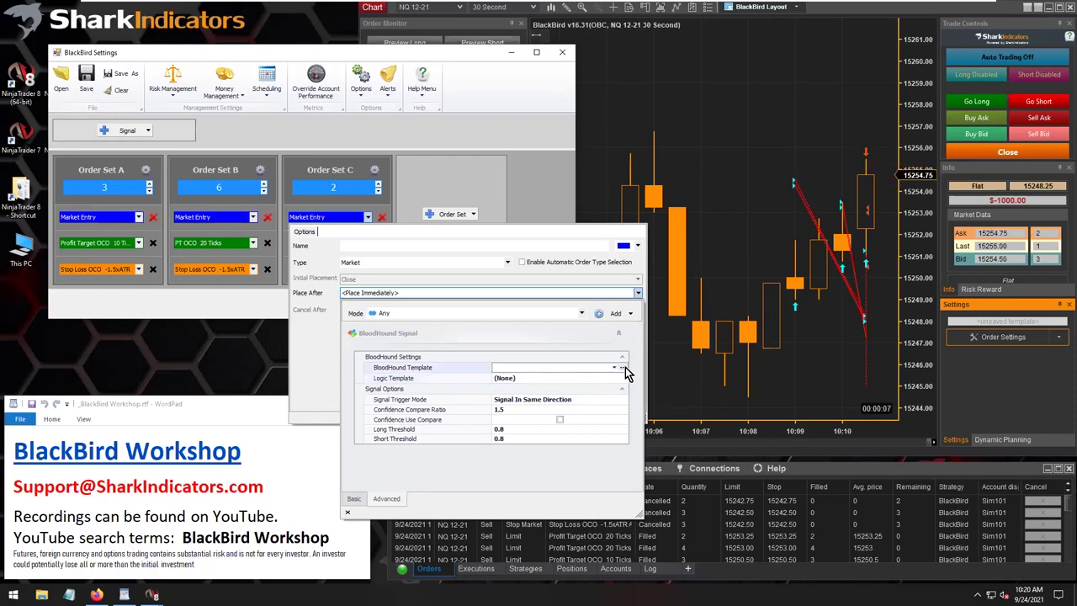
{"action": "left_click", "coordinate": [622, 367]}
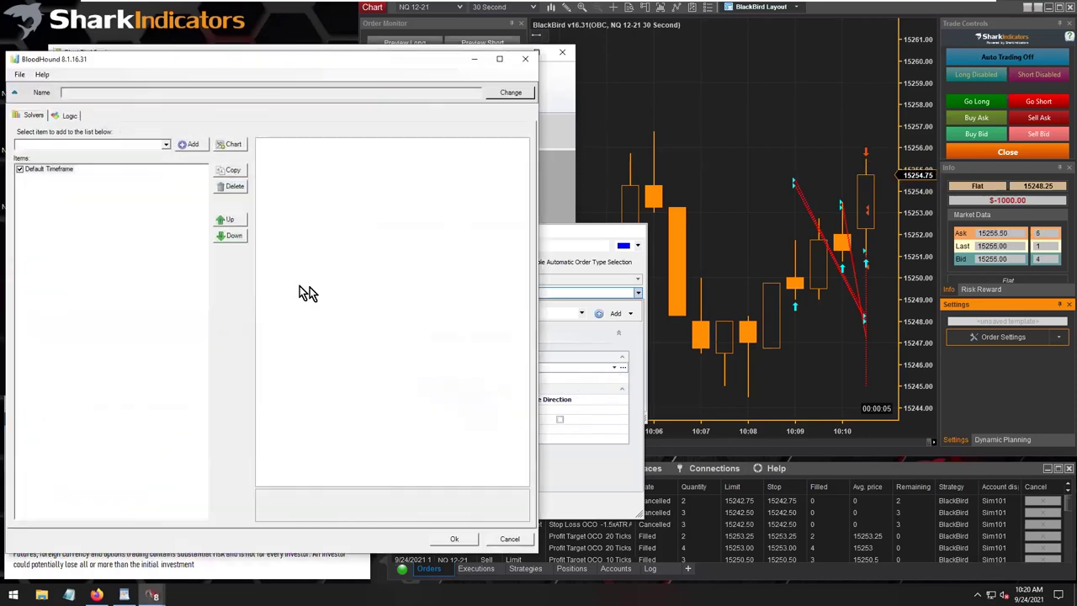
Load the XO-TEST2.bht template and name its new logic '1st Scale-in Signal'.
{"action": "left_click", "coordinate": [20, 74]}
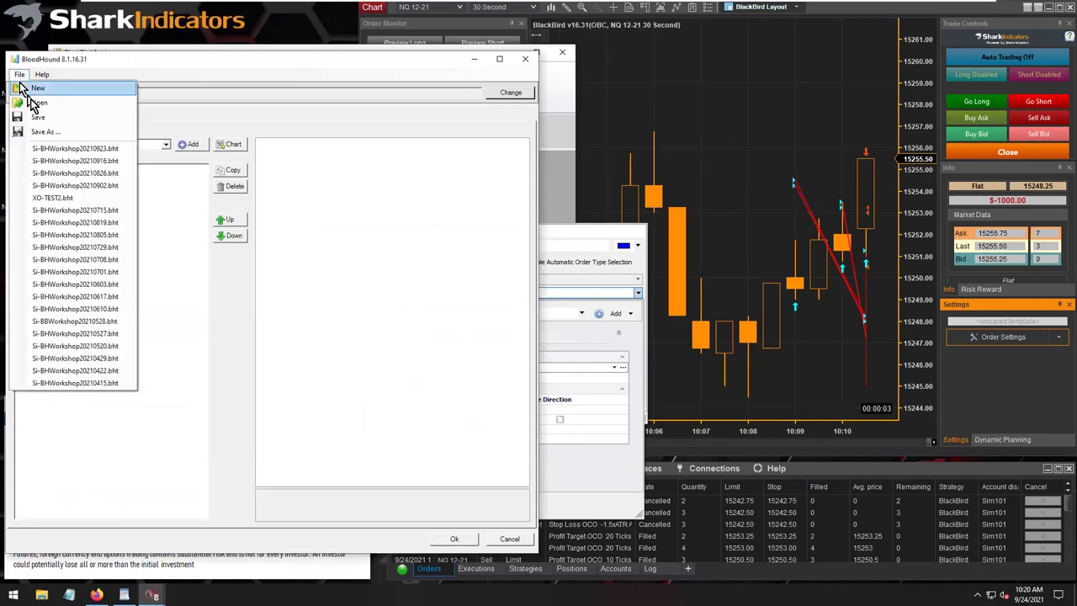
{"action": "left_click", "coordinate": [52, 197]}
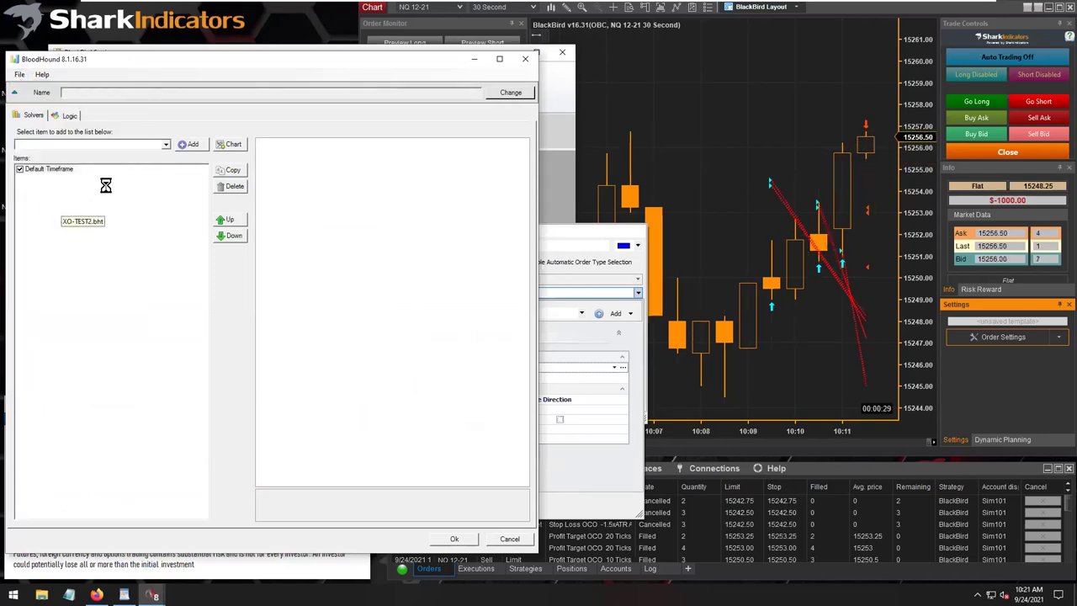
{"action": "left_click", "coordinate": [69, 114]}
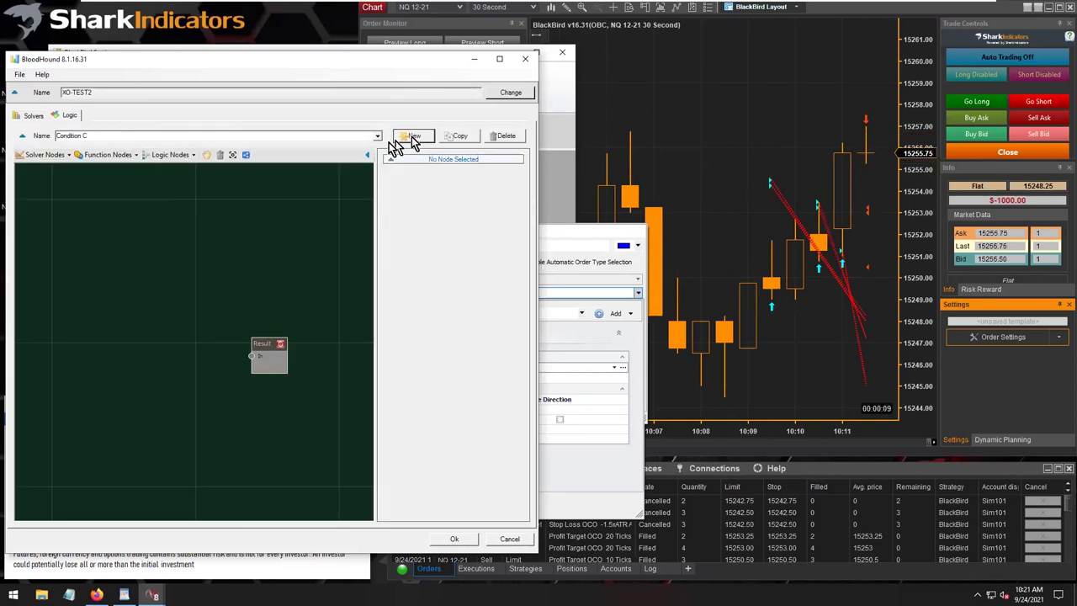
{"action": "triple_click", "coordinate": [98, 136]}
{"action": "type", "text": "1"}
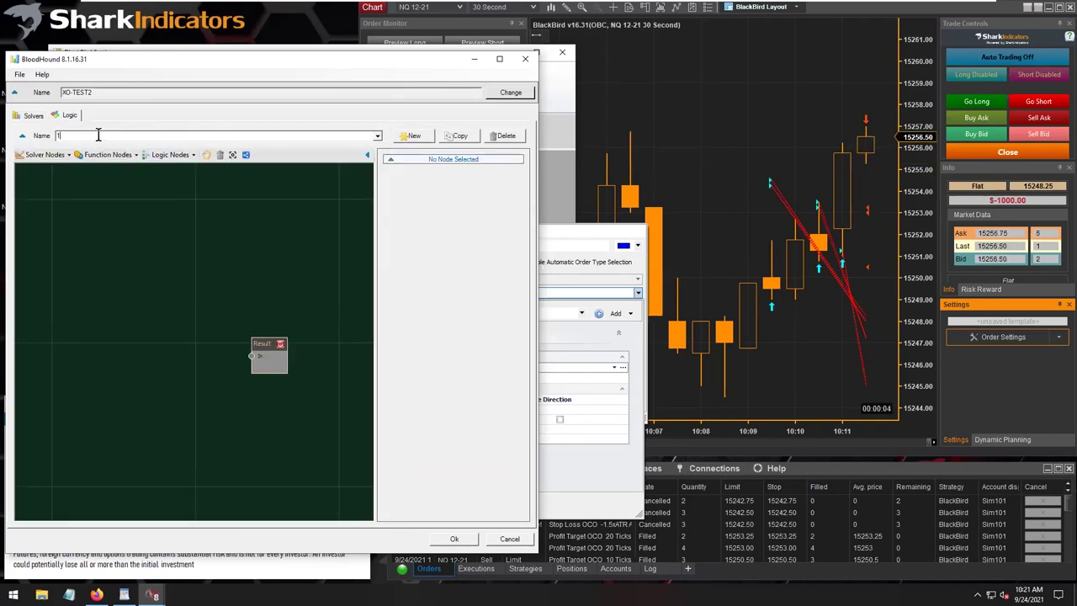
{"action": "type", "text": "st Scale-in"}
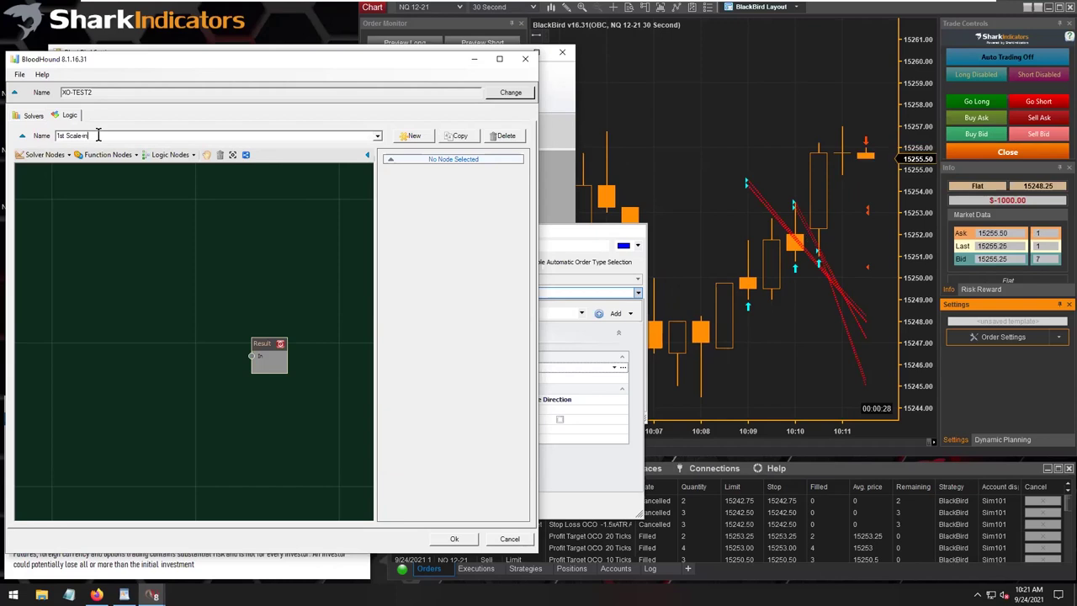
{"action": "type", "text": " Signal"}
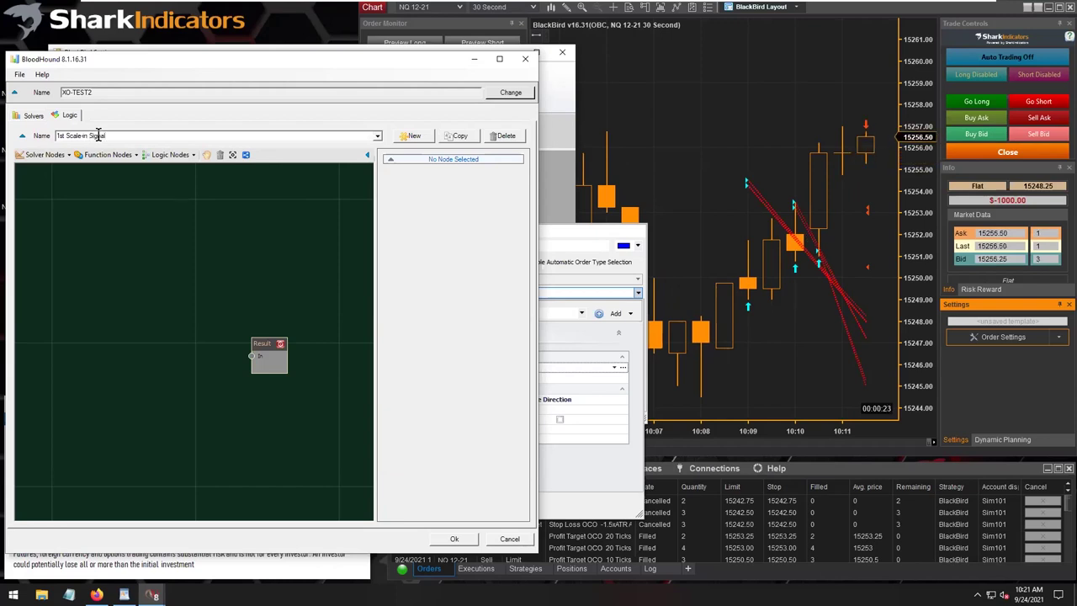
{"action": "left_click_drag", "start_coordinate": [108, 135], "coordinate": [57, 135]}
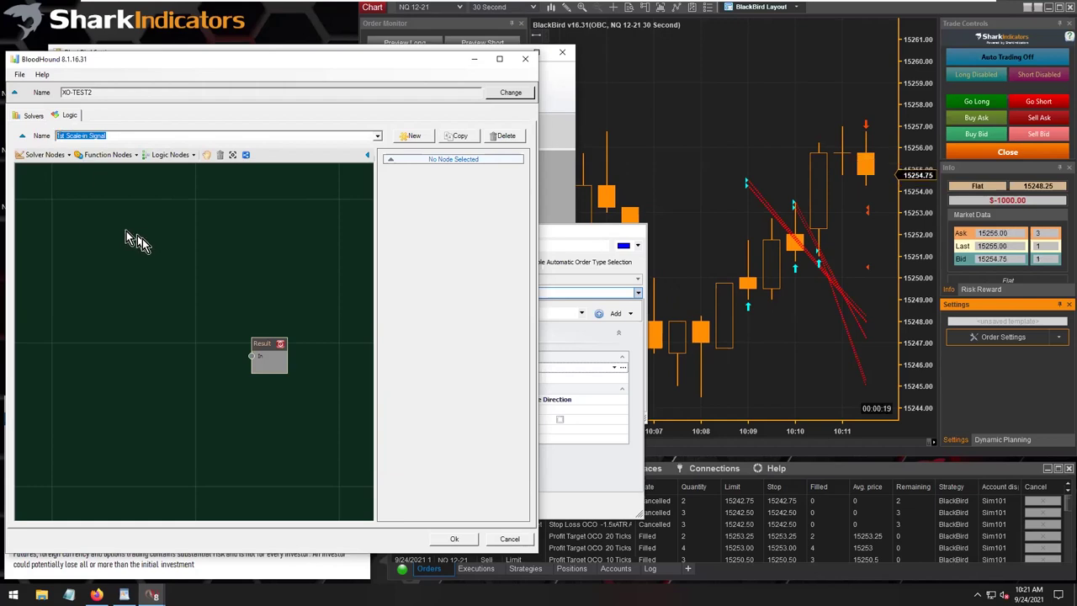
{"action": "left_click", "coordinate": [143, 211]}
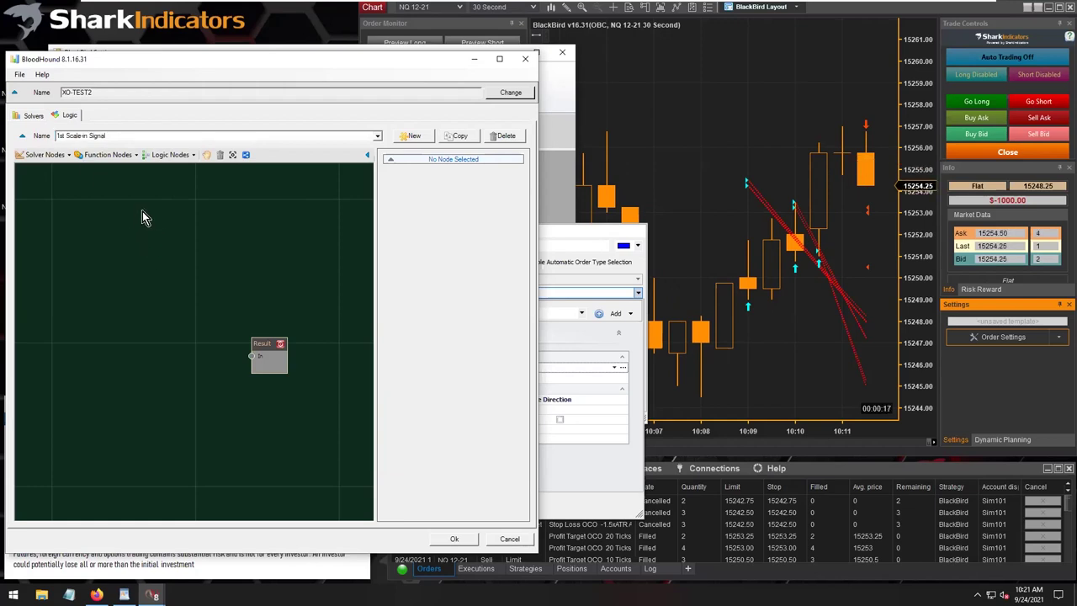
Save the XO-TEST2 template and close BloodHound with Ok.
{"action": "left_click", "coordinate": [20, 74]}
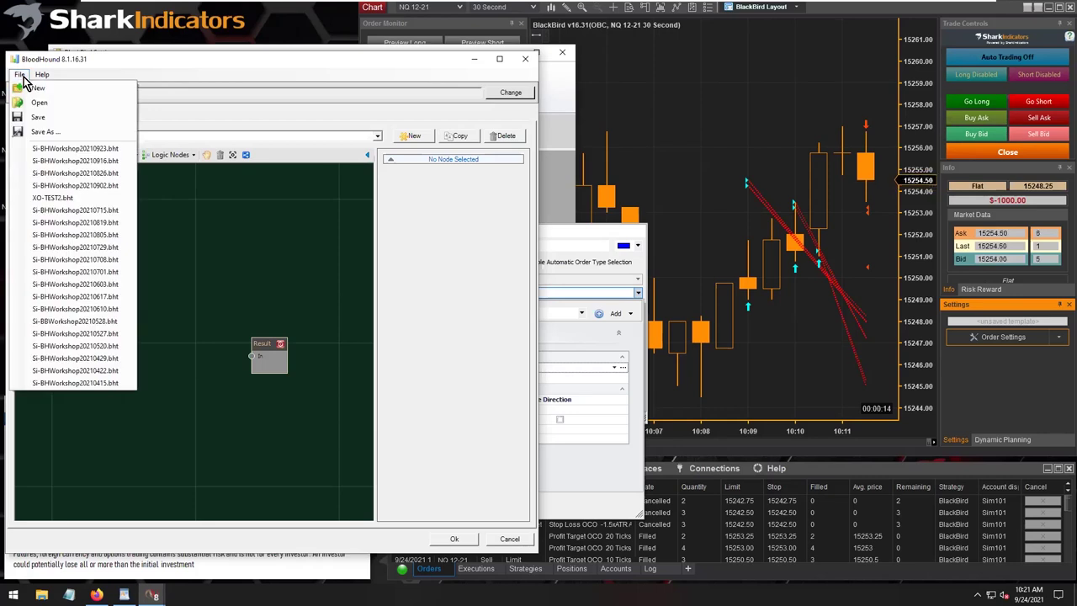
{"action": "left_click", "coordinate": [59, 122]}
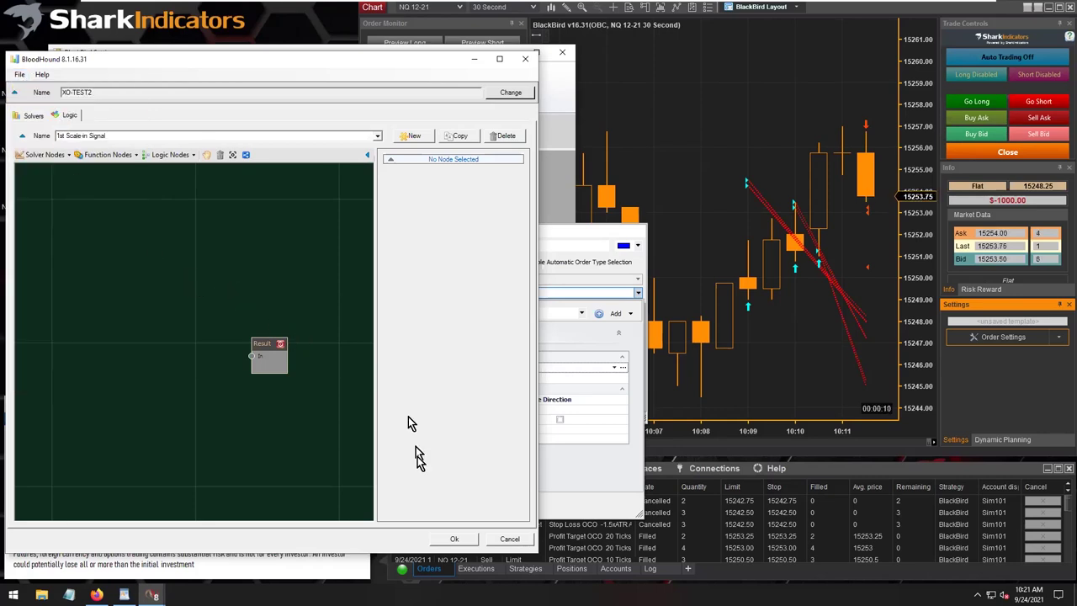
{"action": "left_click", "coordinate": [452, 538]}
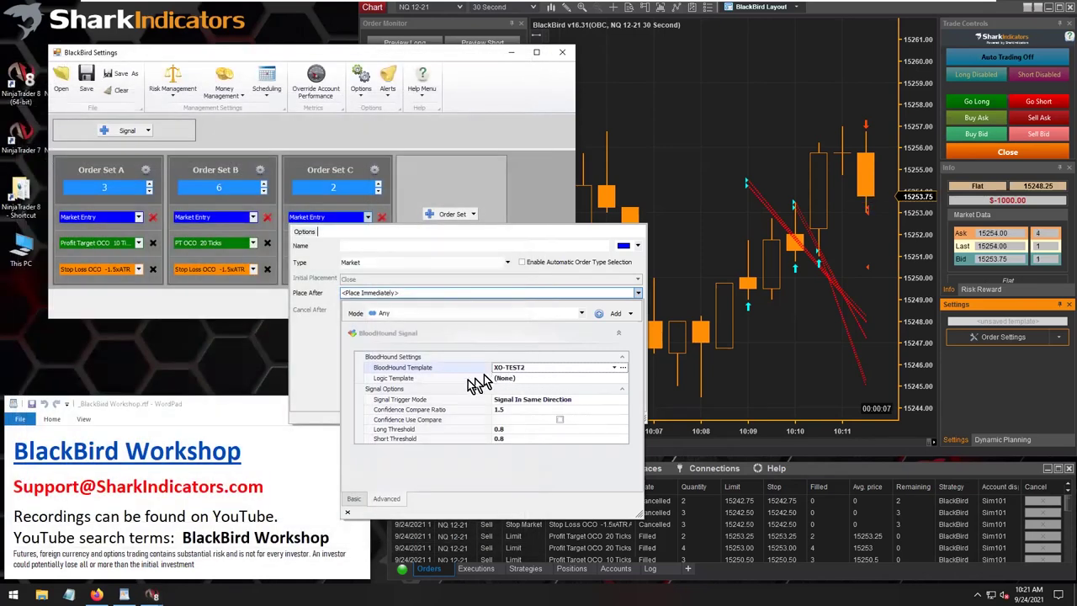
Set the BloodHound Signal's Logic Template to '1st Scale-in Signal' and verify the selection.
{"action": "left_click", "coordinate": [524, 379]}
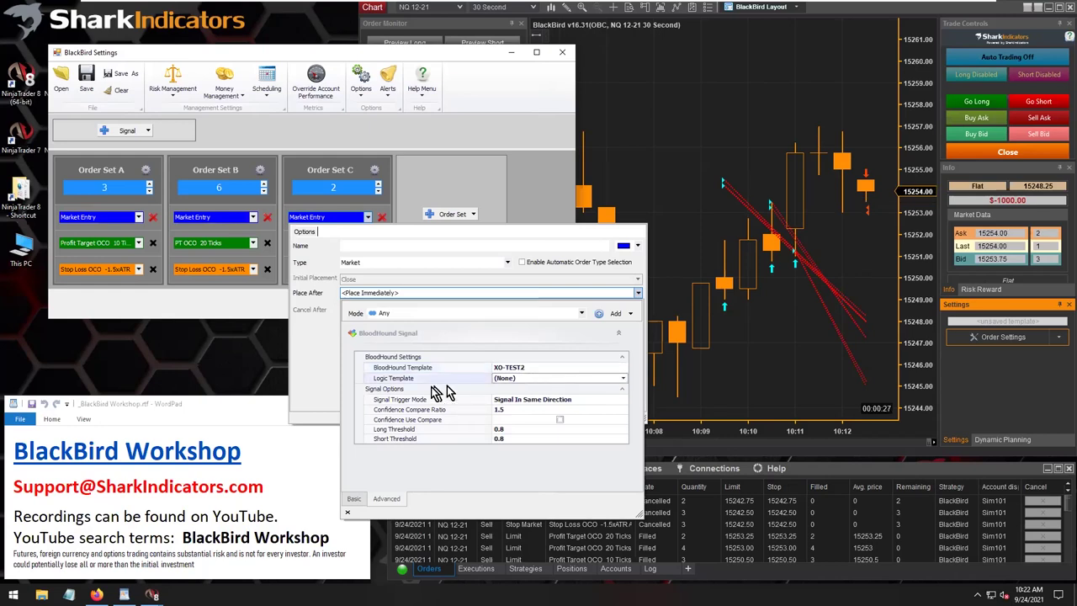
{"action": "left_click", "coordinate": [623, 379]}
{"action": "scroll", "coordinate": [558, 414], "scroll_direction": "down", "scroll_amount": 5}
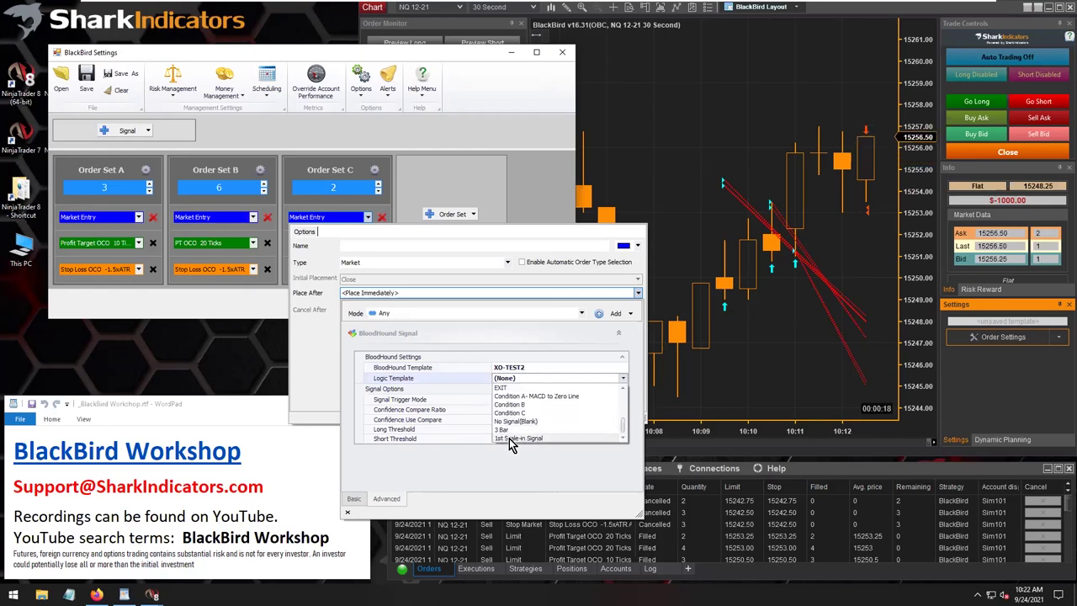
{"action": "left_click", "coordinate": [539, 444]}
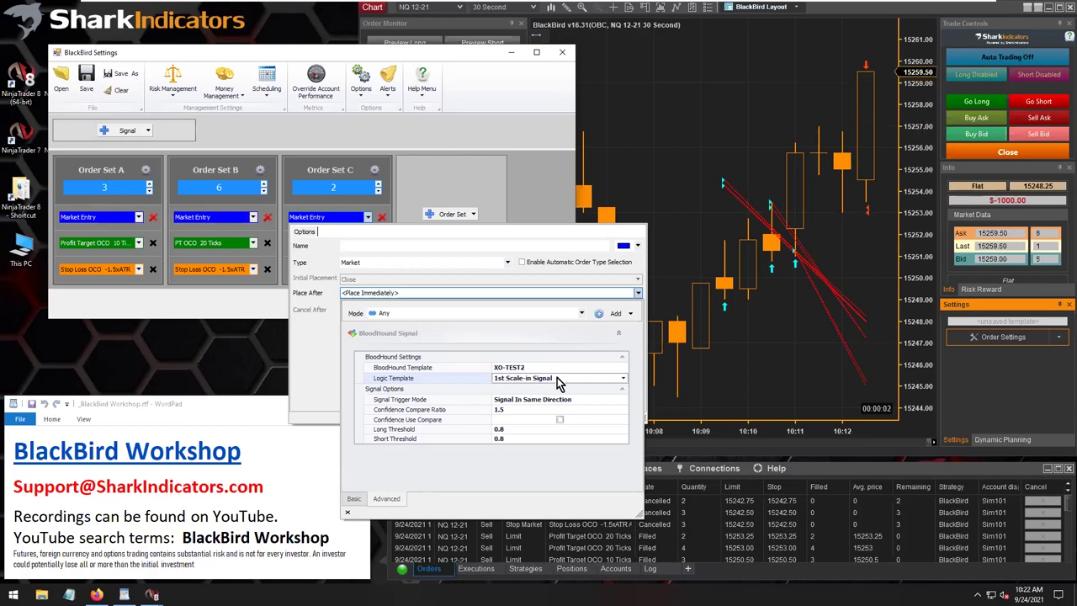
{"action": "left_click", "coordinate": [623, 377]}
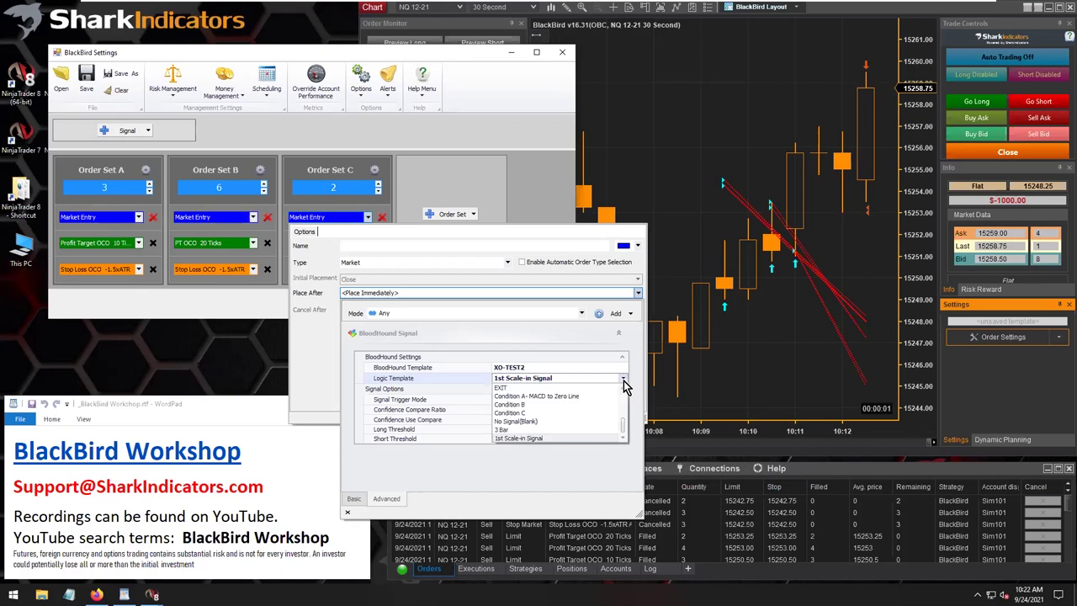
{"action": "left_click", "coordinate": [556, 380]}
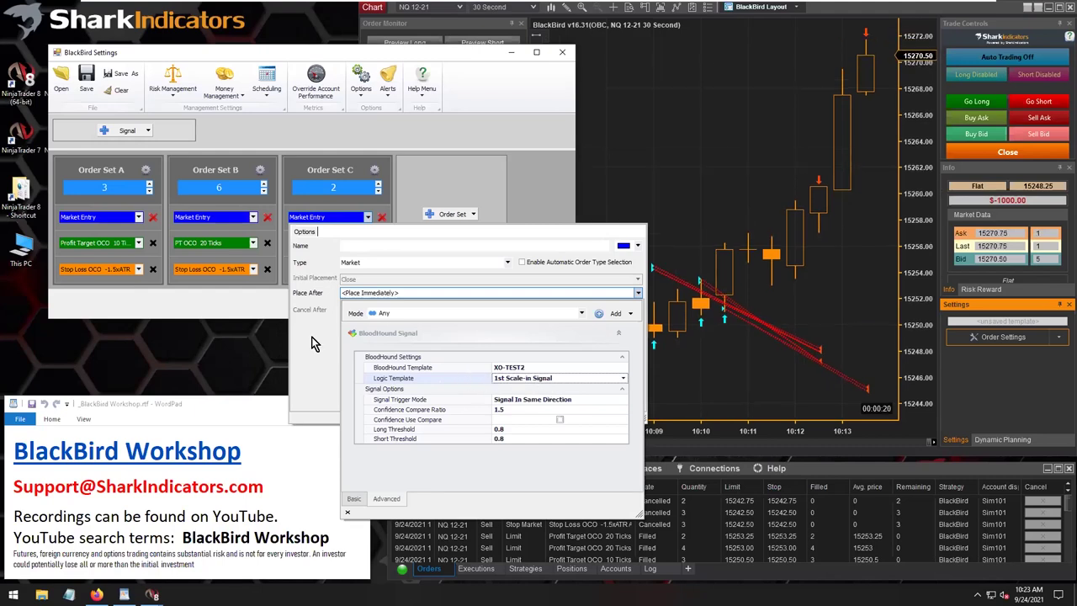
Close Order Set C's entry options, widen the BlackBird settings window, and show Order Set C's gear settings.
{"action": "left_click", "coordinate": [385, 297]}
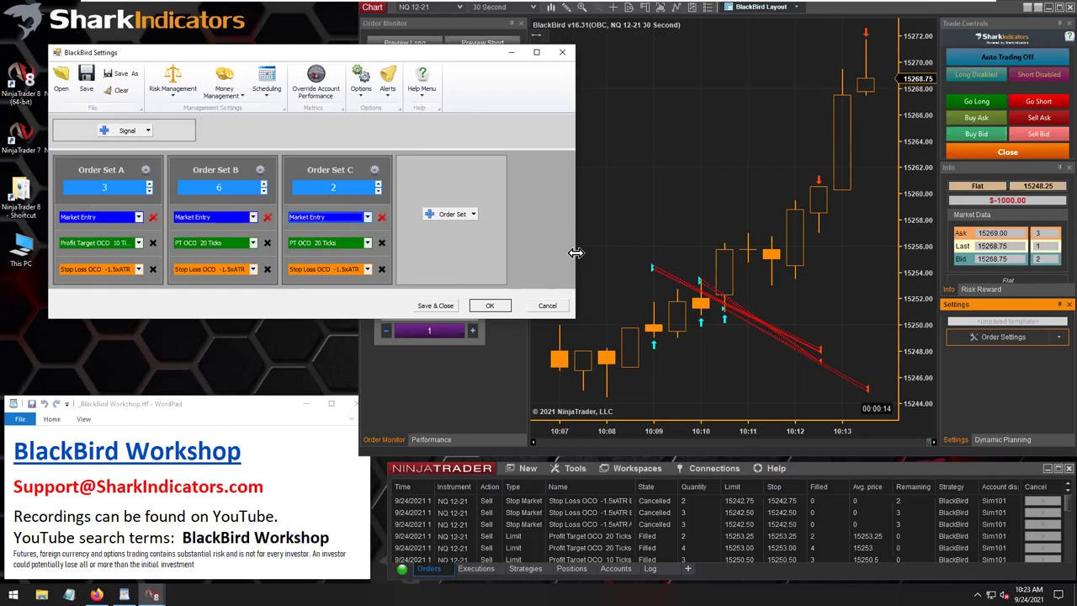
{"action": "left_click_drag", "start_coordinate": [575, 252], "coordinate": [661, 253]}
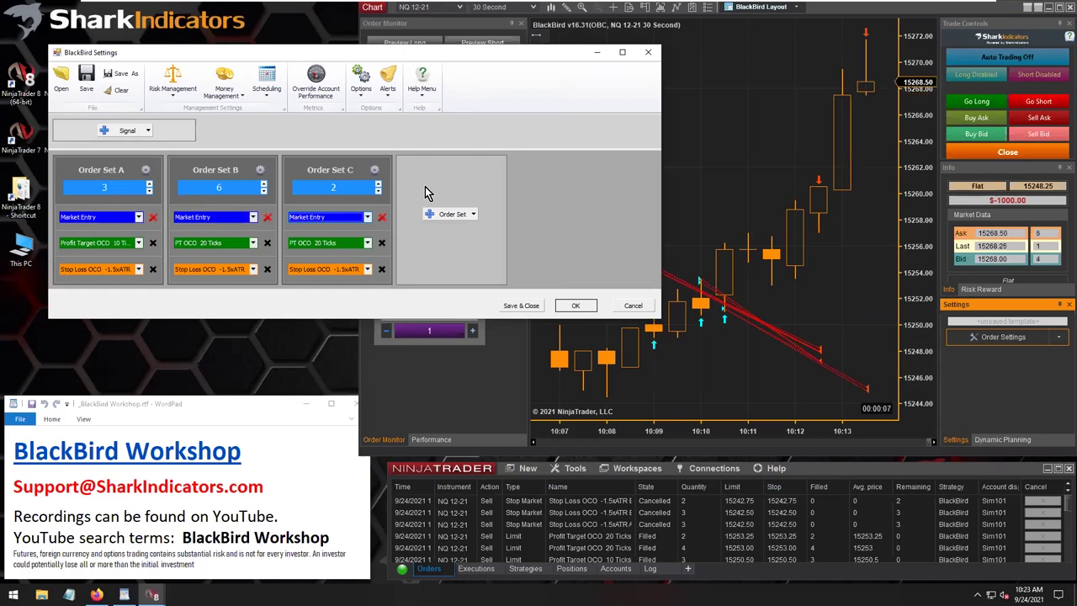
{"action": "left_click", "coordinate": [343, 176]}
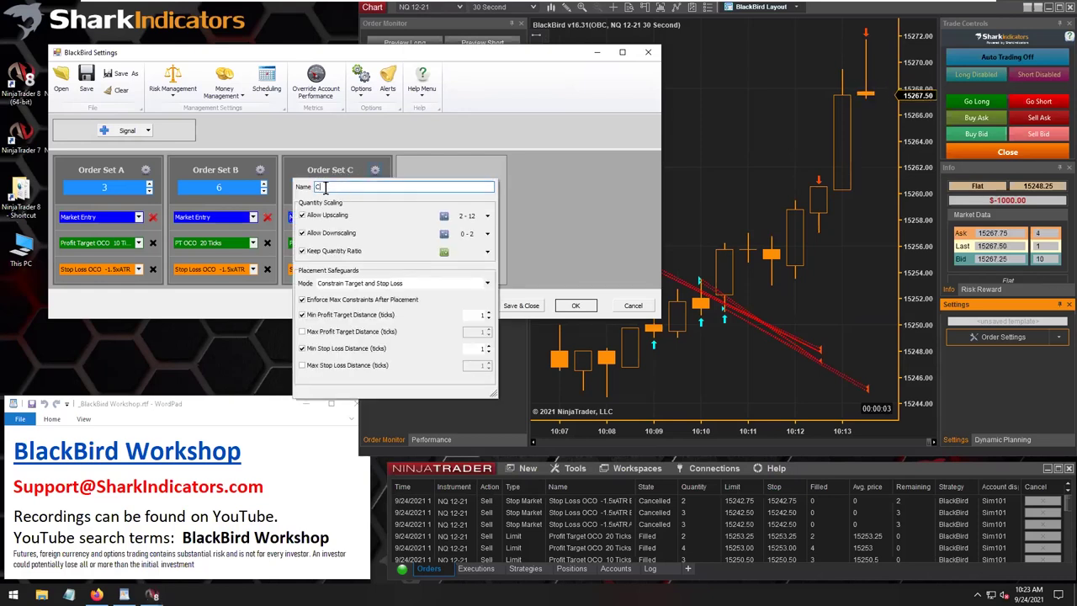
Name Order Set C '1st Scale-in Order', correcting the typo before applying.
{"action": "type", "text": "1st Sc"}
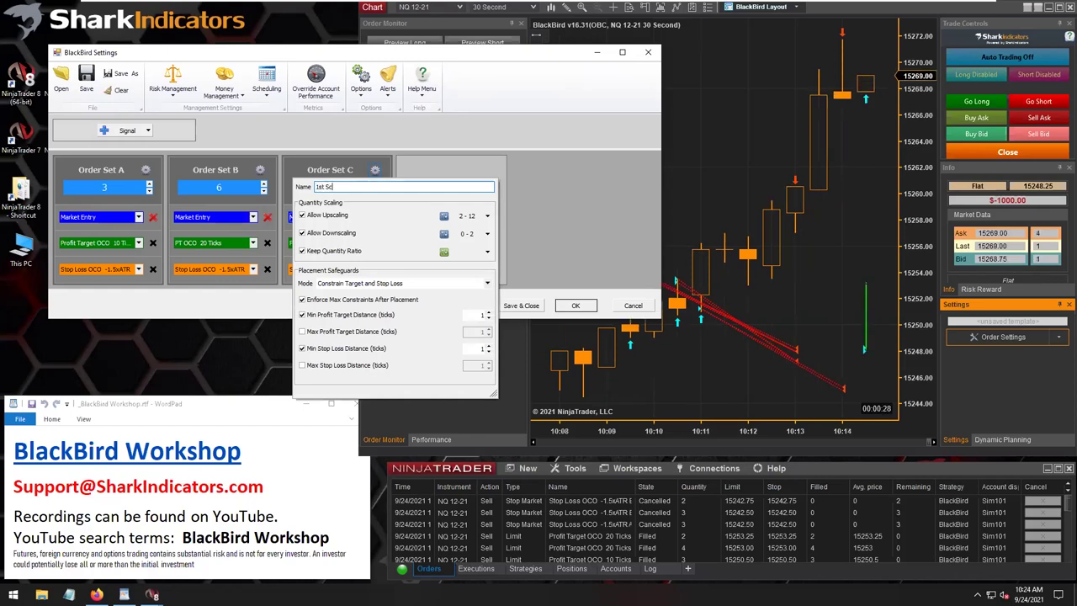
{"action": "type", "text": "ale-in OS"}
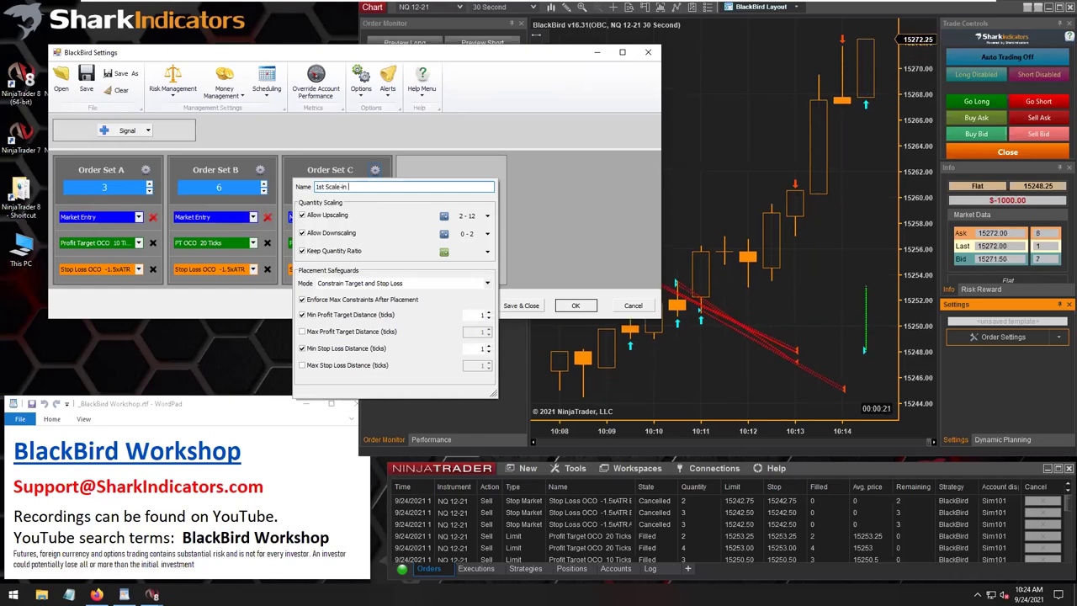
{"action": "key", "text": "BackSpace"}
{"action": "type", "text": "rder"}
{"action": "left_click", "coordinate": [406, 178]}
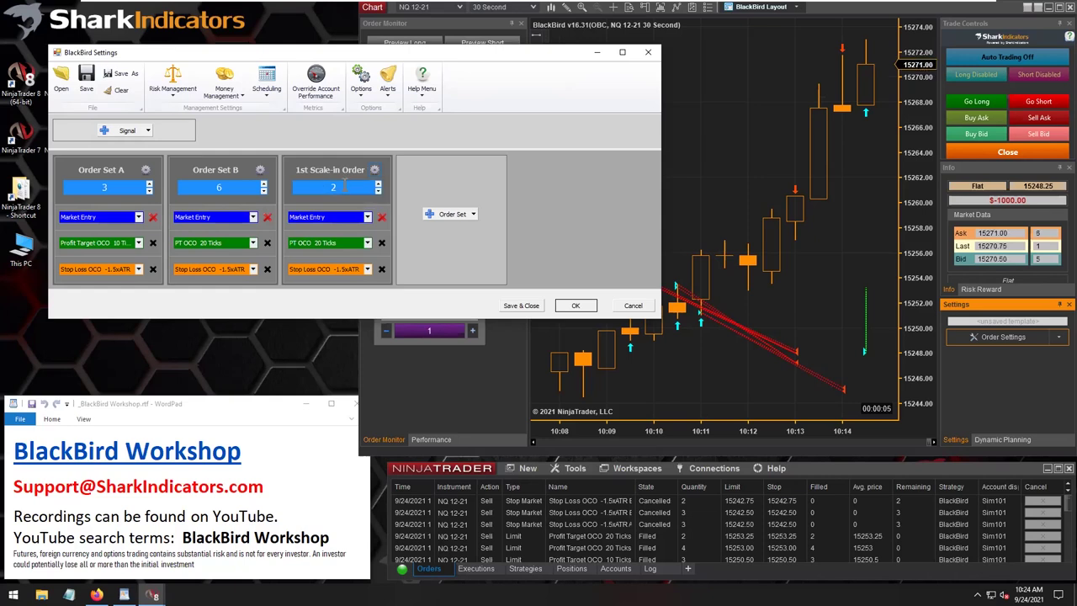
Copy the 1st Scale-in Order into a new order set and rename it '2nd Scale-in Order'.
{"action": "left_click", "coordinate": [470, 215]}
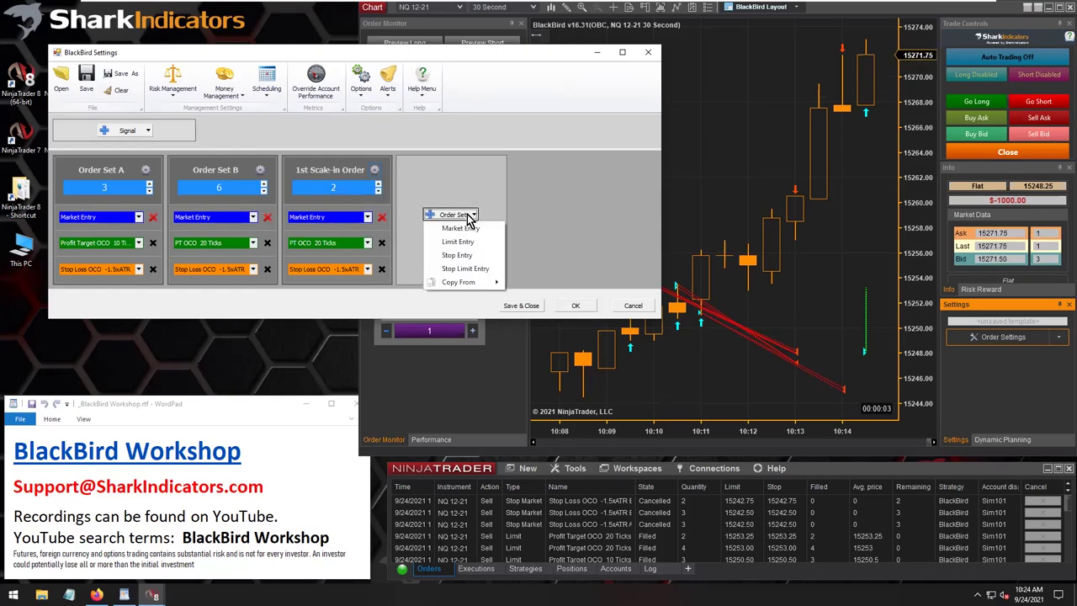
{"action": "mouse_move", "coordinate": [474, 283]}
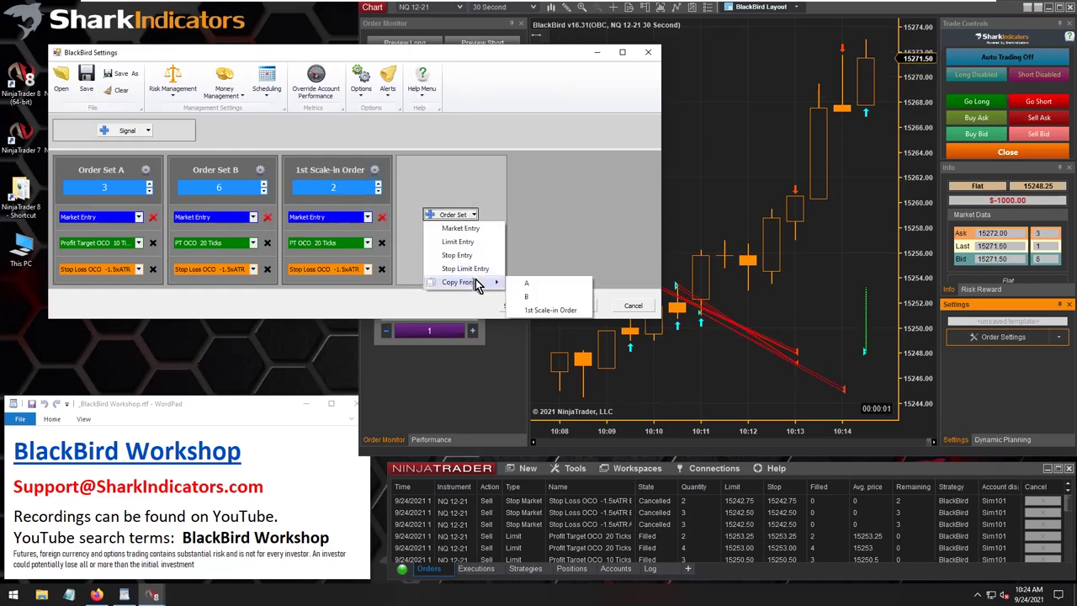
{"action": "left_click", "coordinate": [540, 310]}
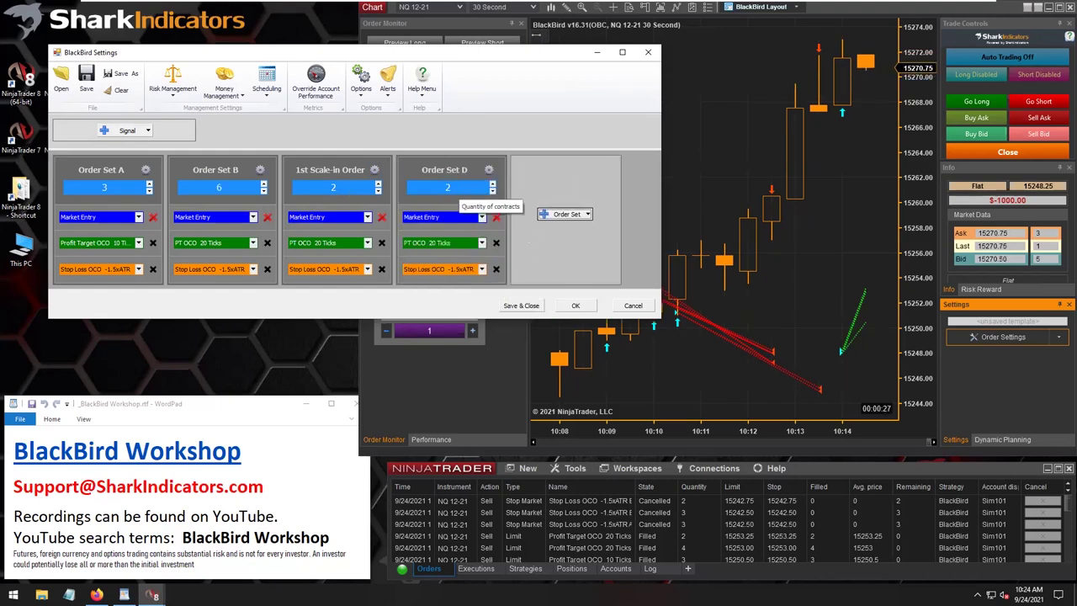
{"action": "left_click", "coordinate": [489, 170]}
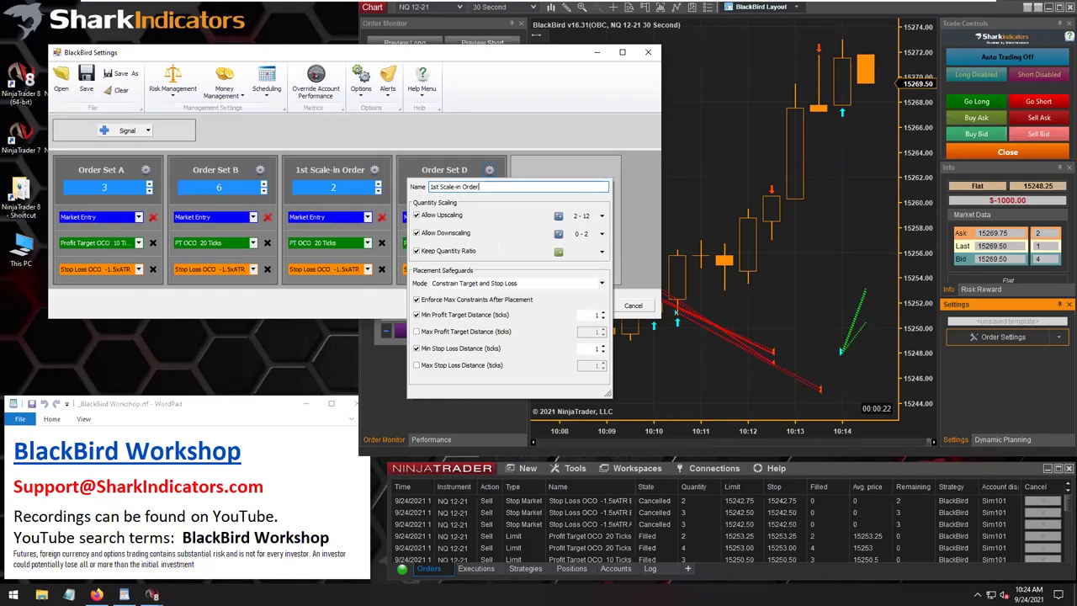
{"action": "type", "text": "2nd"}
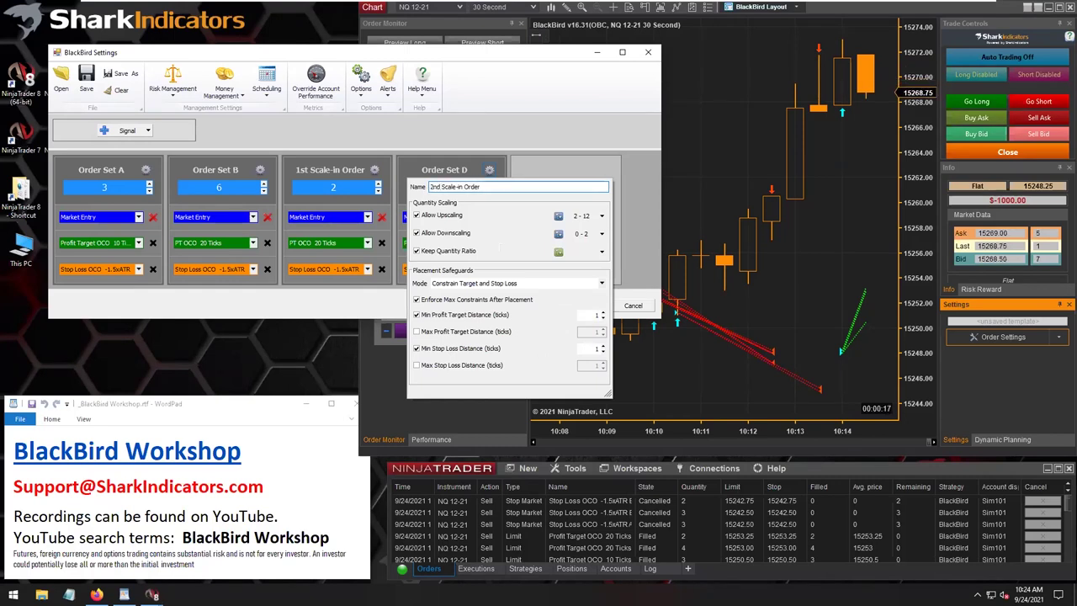
{"action": "left_click", "coordinate": [519, 165]}
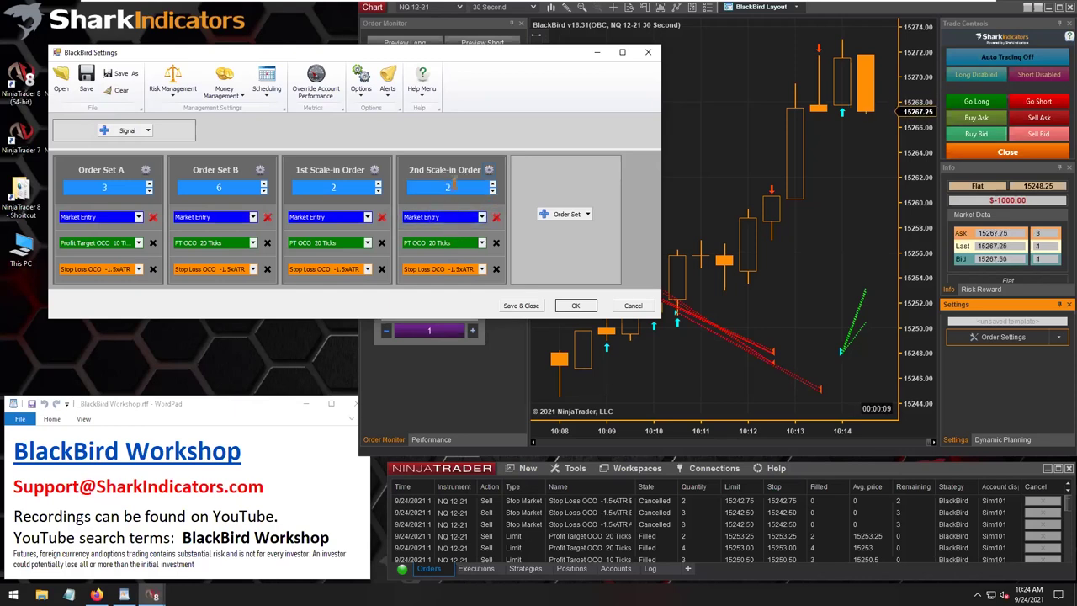
Review the 2nd Scale-in entry's Place After Logic Signal and Logic Template, then open XO-TEST2 in BloodHound.
{"action": "left_click", "coordinate": [442, 218]}
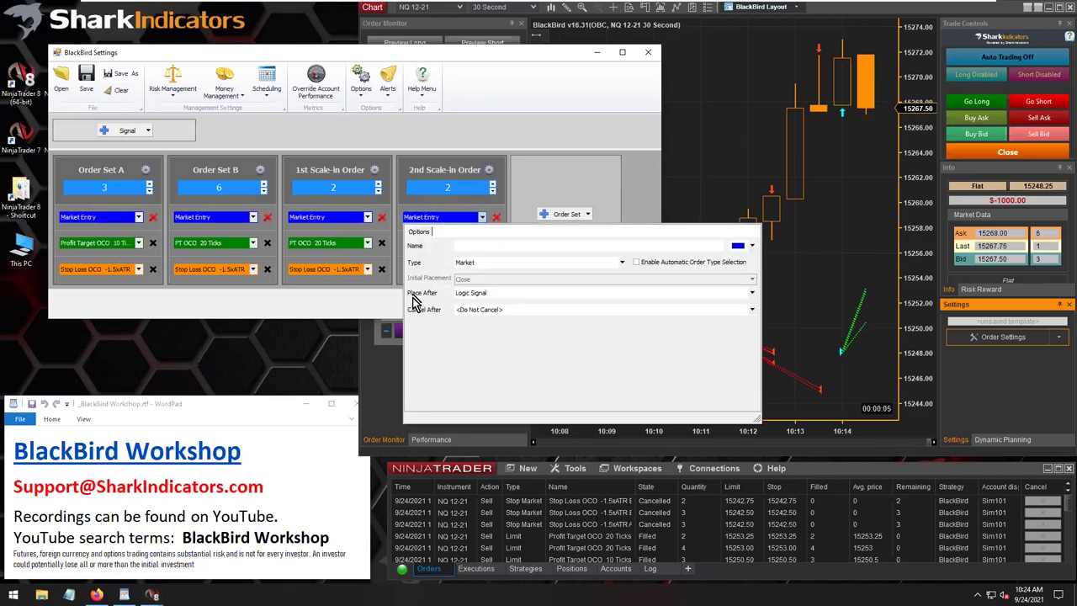
{"action": "left_click", "coordinate": [500, 294]}
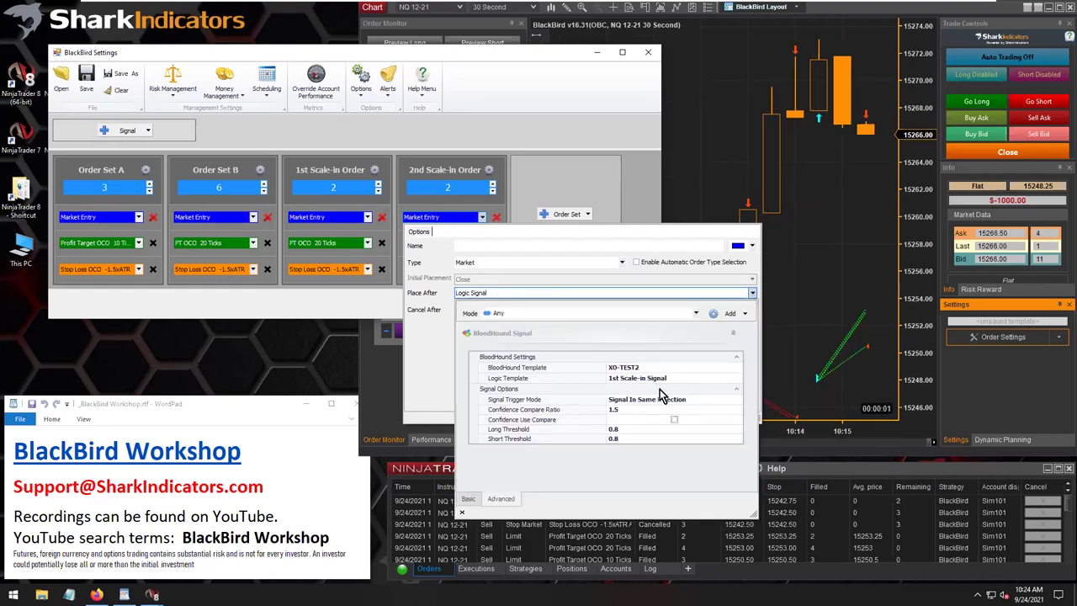
{"action": "left_click", "coordinate": [650, 380]}
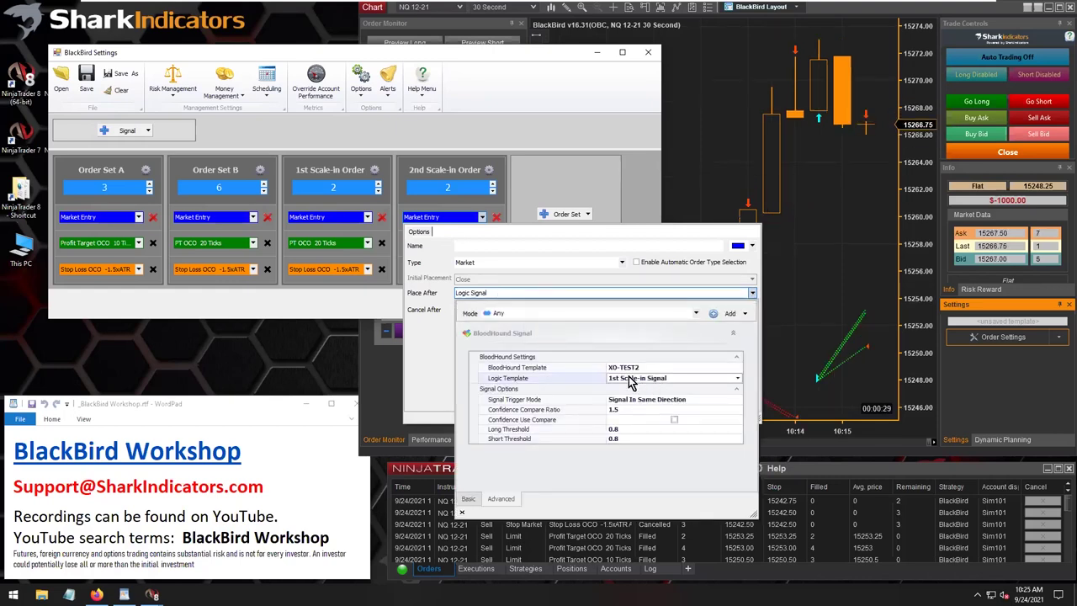
{"action": "left_click", "coordinate": [738, 379]}
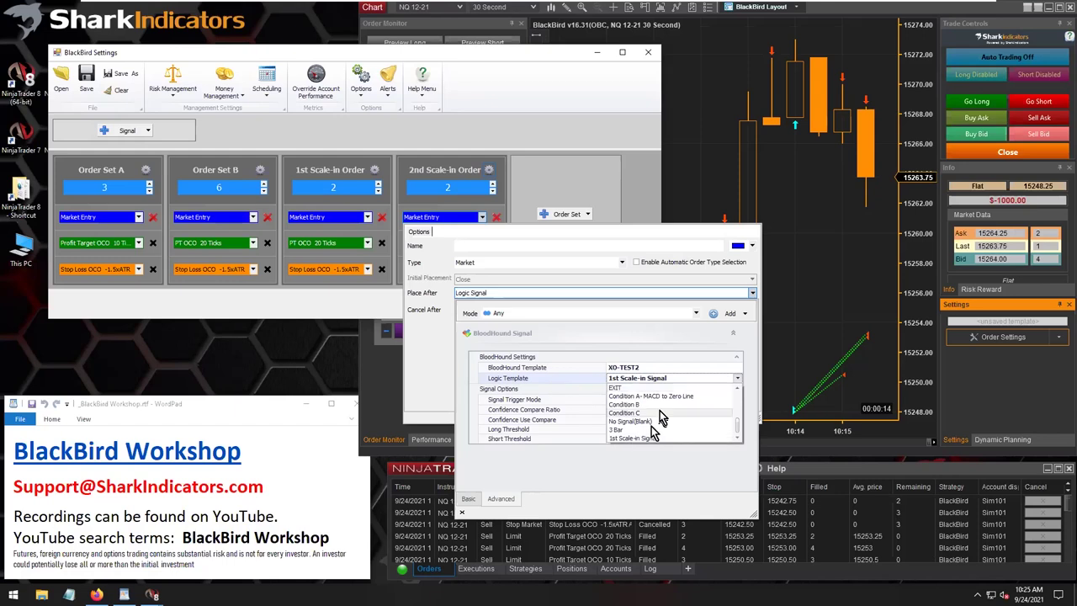
{"action": "left_click", "coordinate": [661, 368]}
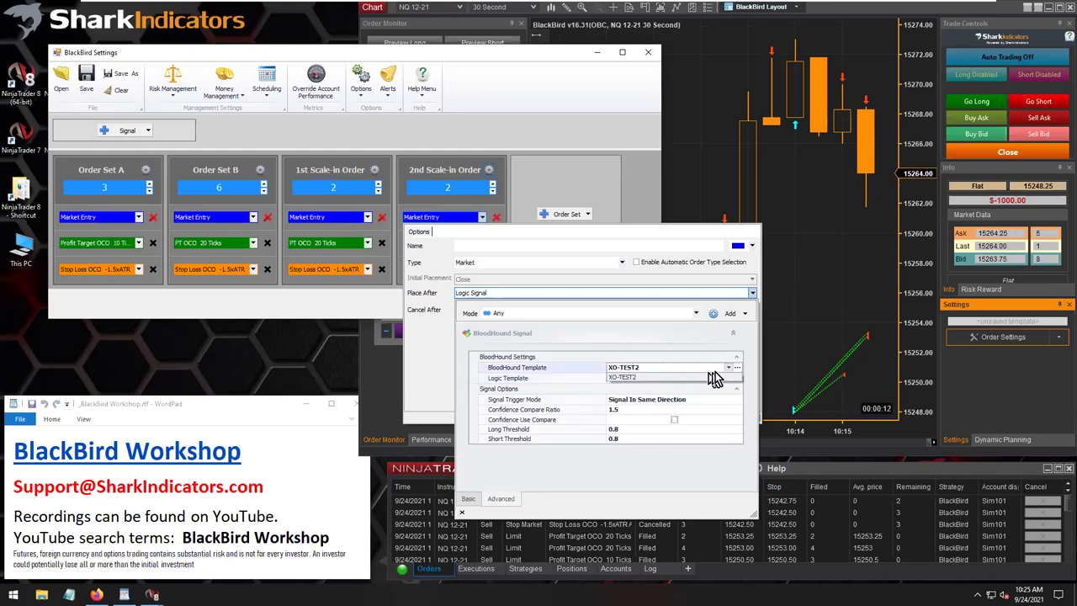
{"action": "left_click", "coordinate": [737, 373]}
{"action": "left_click", "coordinate": [737, 370]}
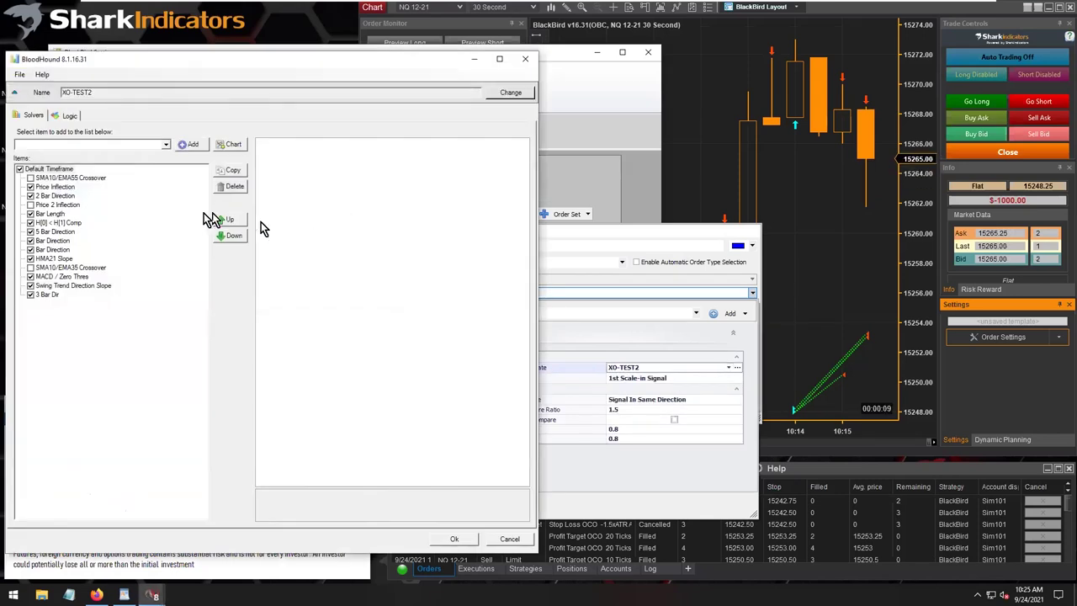
Duplicate the 1st Scale-in Signal logic and rename the copy '2nd Scale-in Signal'.
{"action": "left_click", "coordinate": [71, 115]}
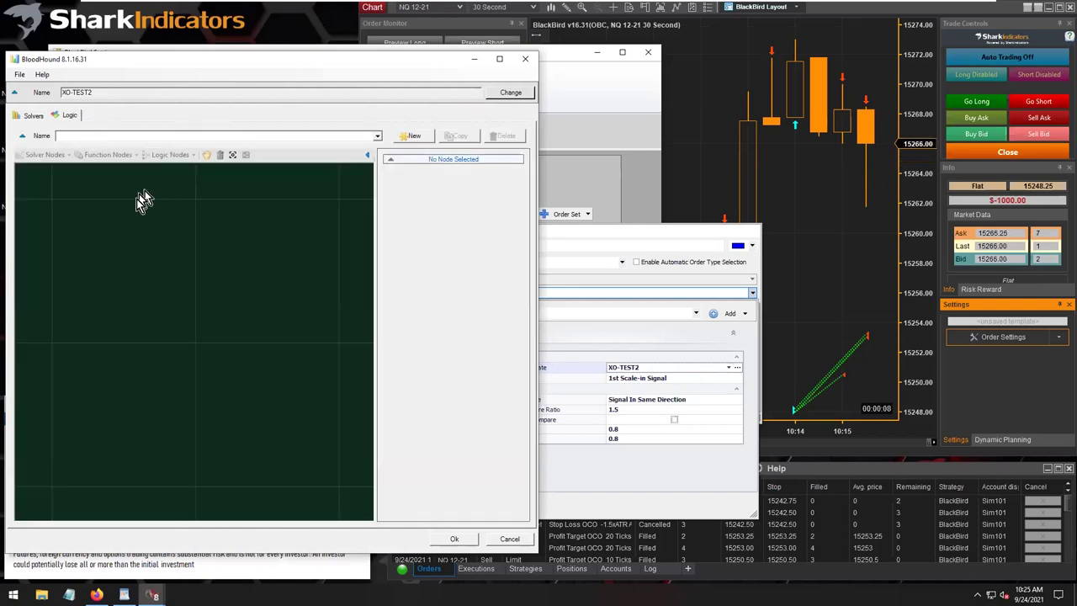
{"action": "left_click", "coordinate": [376, 136]}
{"action": "scroll", "coordinate": [138, 194], "scroll_direction": "down", "scroll_amount": 3}
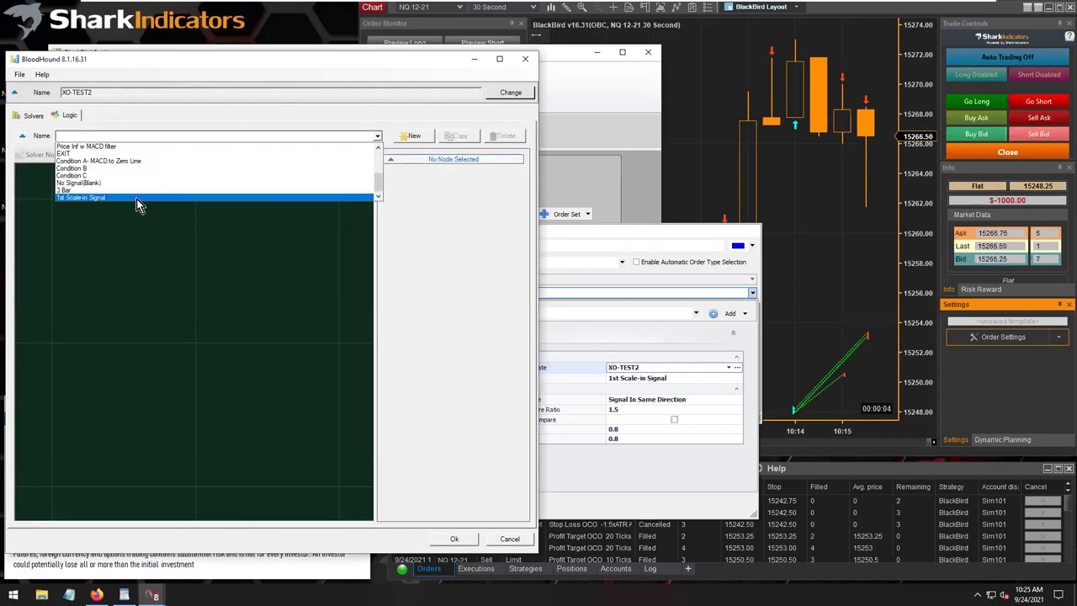
{"action": "left_click", "coordinate": [115, 198]}
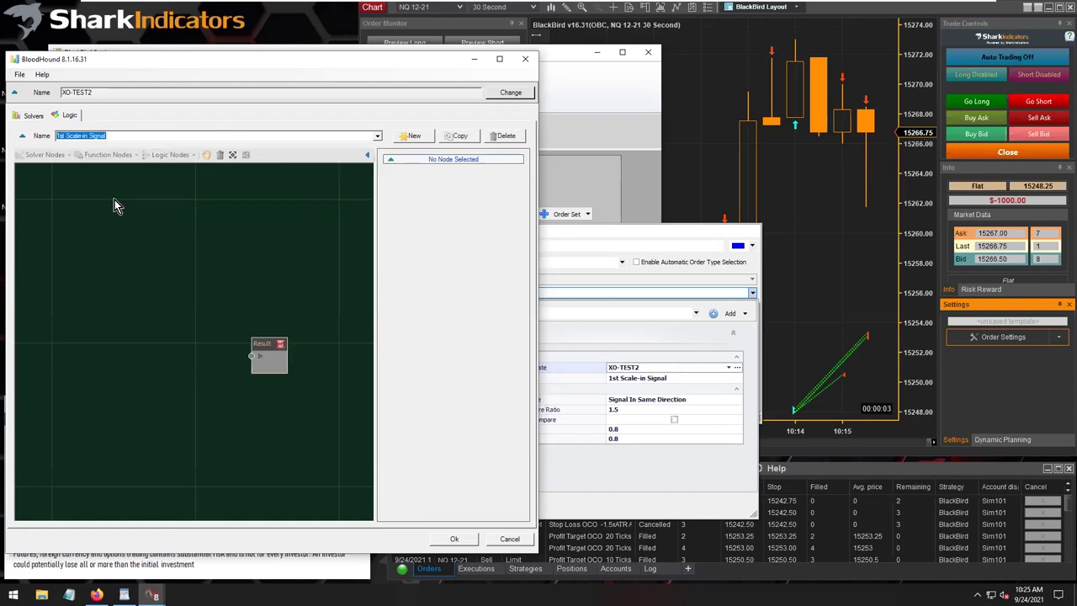
{"action": "left_click", "coordinate": [454, 139]}
{"action": "left_click", "coordinate": [129, 137]}
{"action": "key", "text": "BackSpace"}
{"action": "key", "text": "BackSpace"}
{"action": "key", "text": "BackSpace"}
{"action": "key", "text": "BackSpace"}
{"action": "key", "text": "BackSpace"}
{"action": "key", "text": "Home"}
{"action": "key", "text": "Delete"}
{"action": "key", "text": "Delete"}
{"action": "key", "text": "Delete"}
{"action": "type", "text": "2nd"}
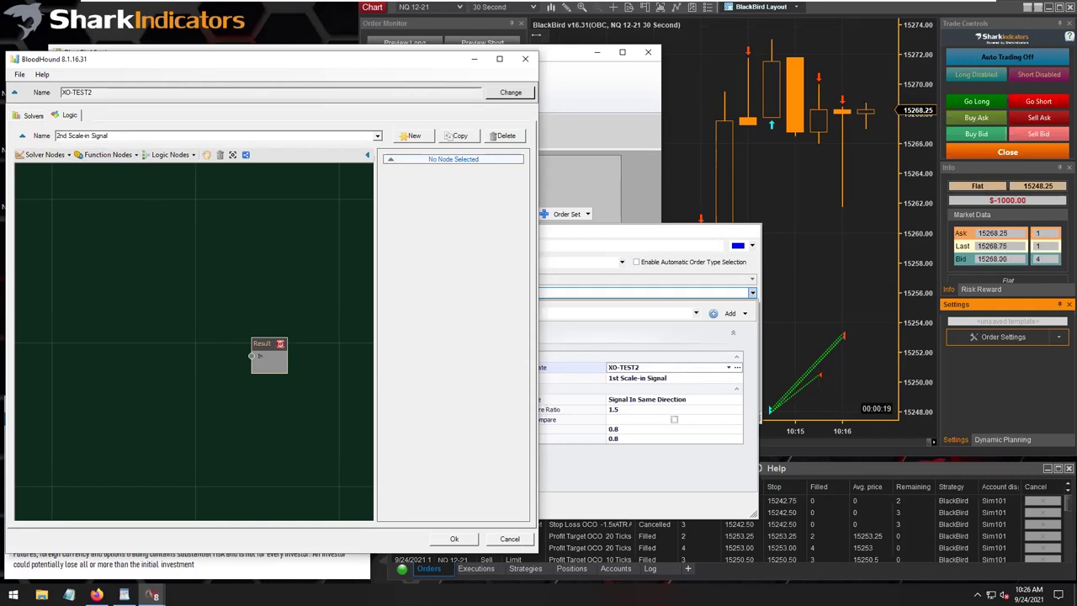
{"action": "double_click", "coordinate": [120, 135]}
{"action": "left_click", "coordinate": [106, 210]}
Save the template via File > Save and close BloodHound with Ok.
{"action": "left_click", "coordinate": [19, 74]}
{"action": "left_click", "coordinate": [49, 121]}
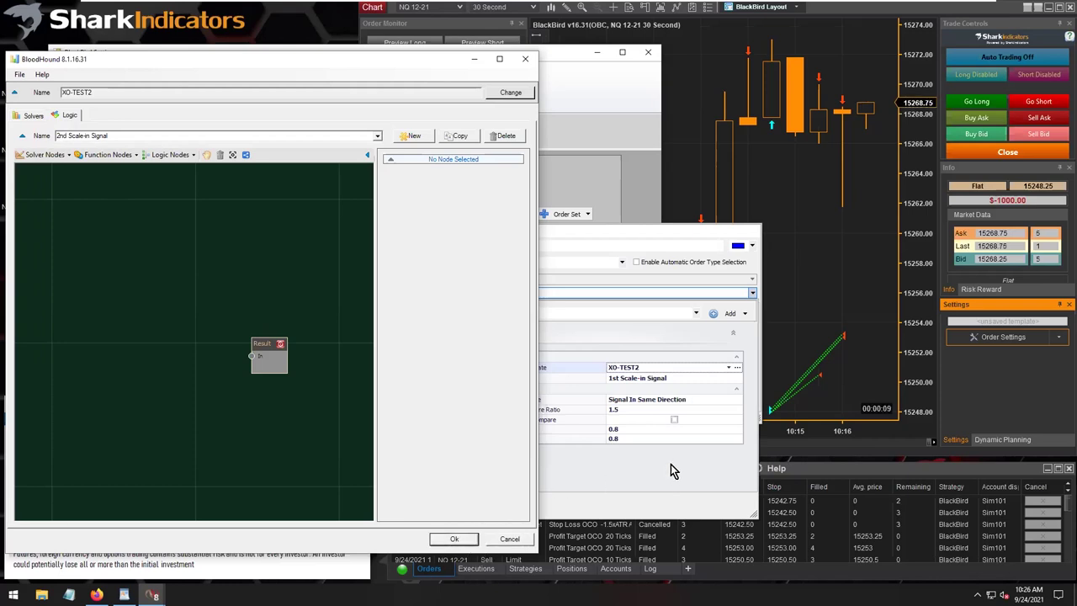
{"action": "left_click", "coordinate": [454, 540]}
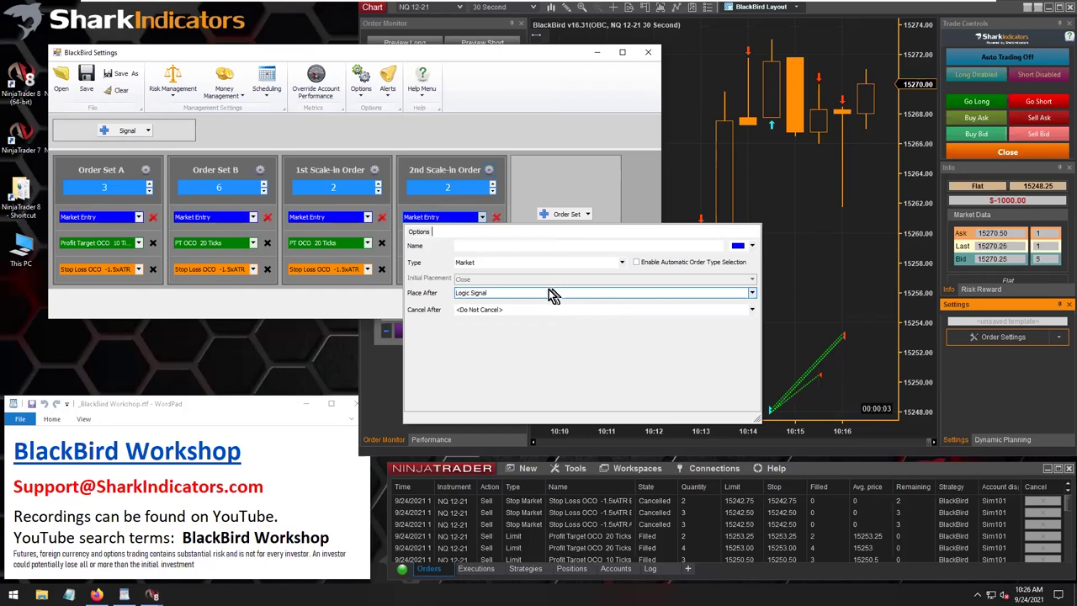
Set the 2nd Scale-in Order's Logic Template to 2nd Scale-in Signal and close its entry options.
{"action": "left_click", "coordinate": [545, 293]}
{"action": "left_click", "coordinate": [737, 379]}
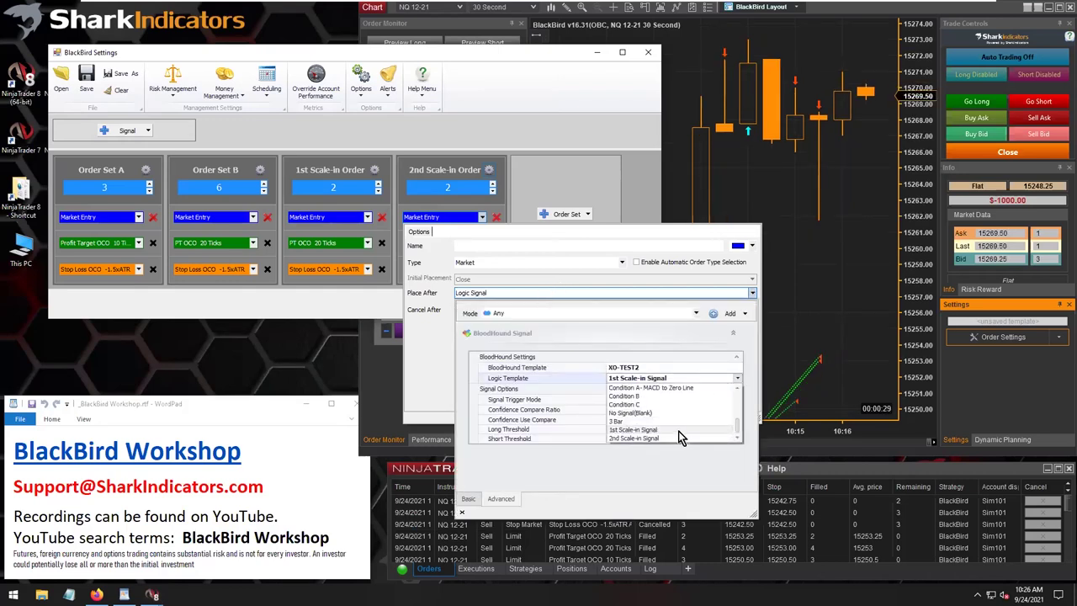
{"action": "left_click", "coordinate": [652, 439]}
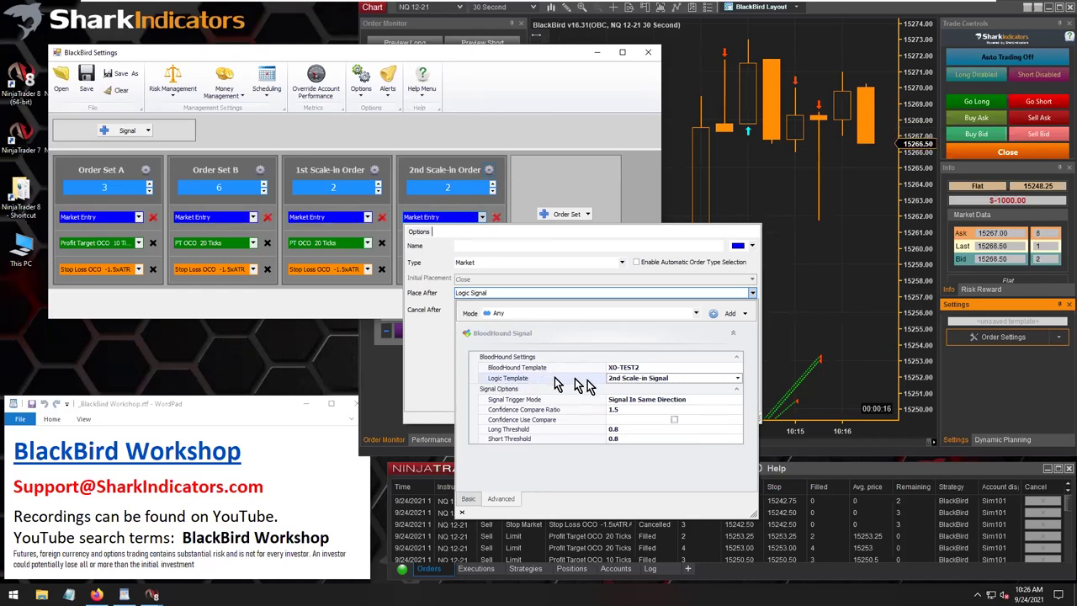
{"action": "left_click", "coordinate": [738, 378]}
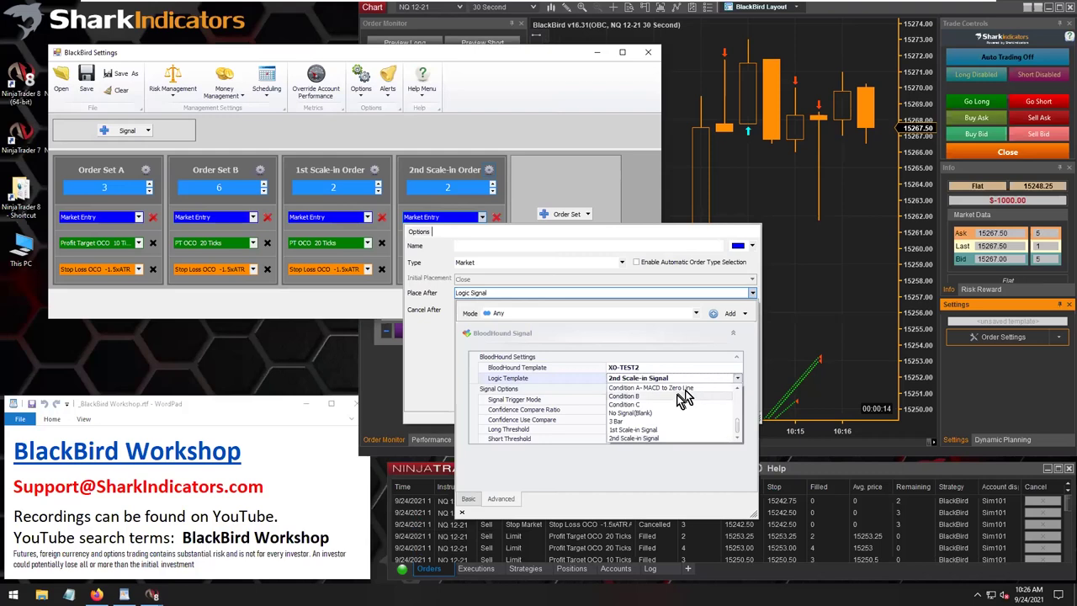
{"action": "left_click", "coordinate": [637, 437]}
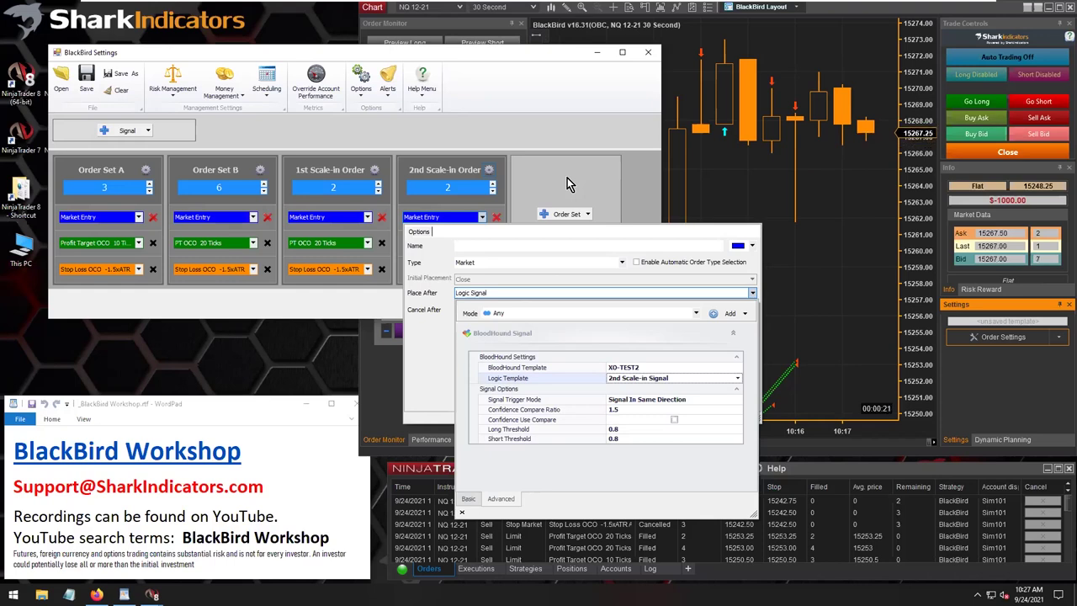
{"action": "left_click", "coordinate": [534, 171]}
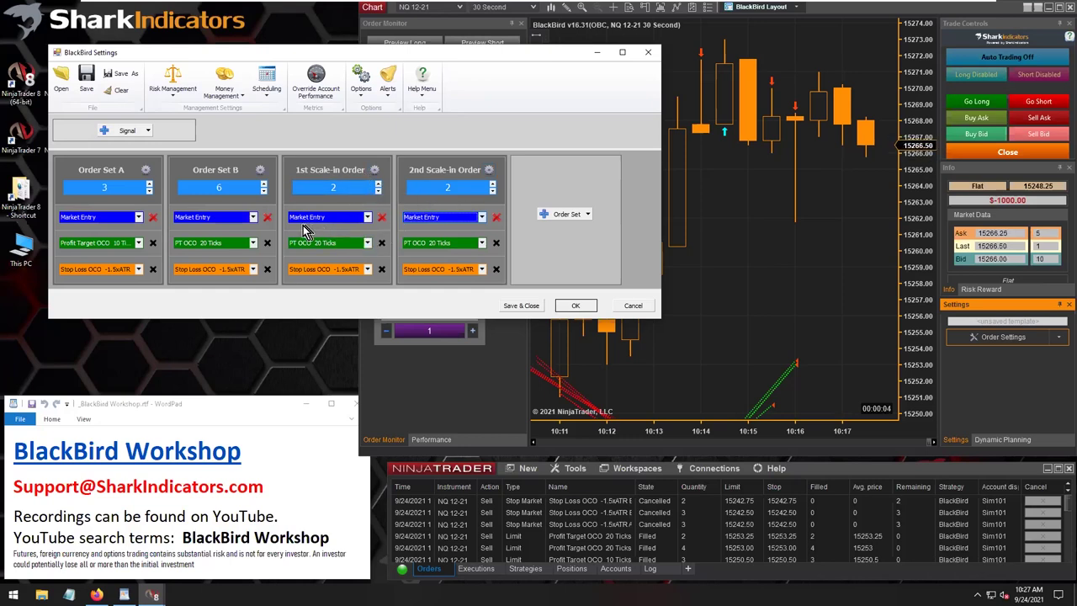
{"action": "left_click", "coordinate": [331, 219]}
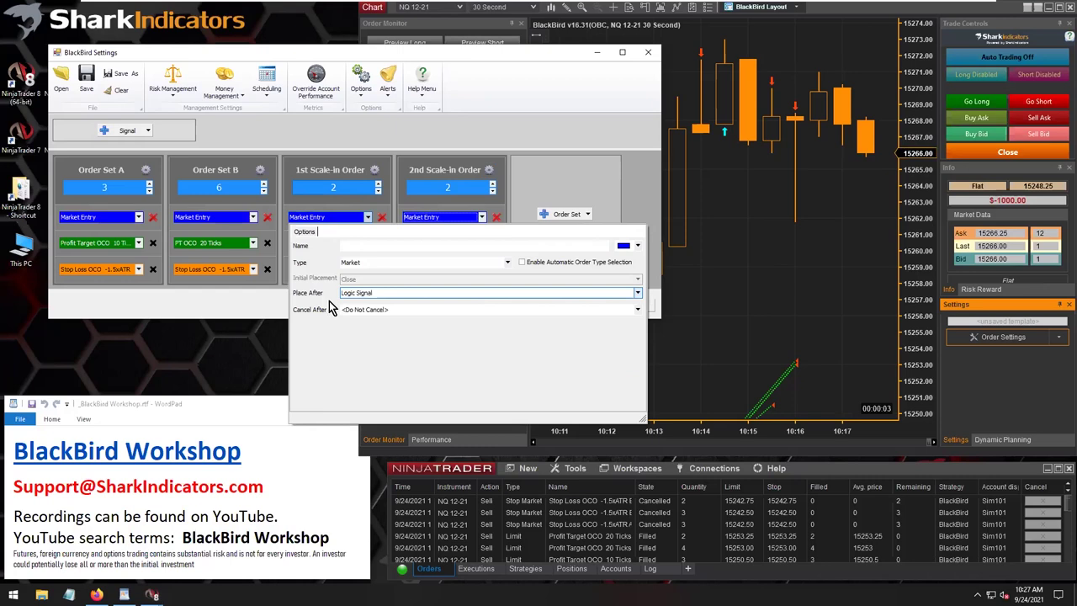
Delete the 1st Scale-in entry's BloodHound Signal and add a Trade Signal Trigger instead.
{"action": "left_click", "coordinate": [381, 294]}
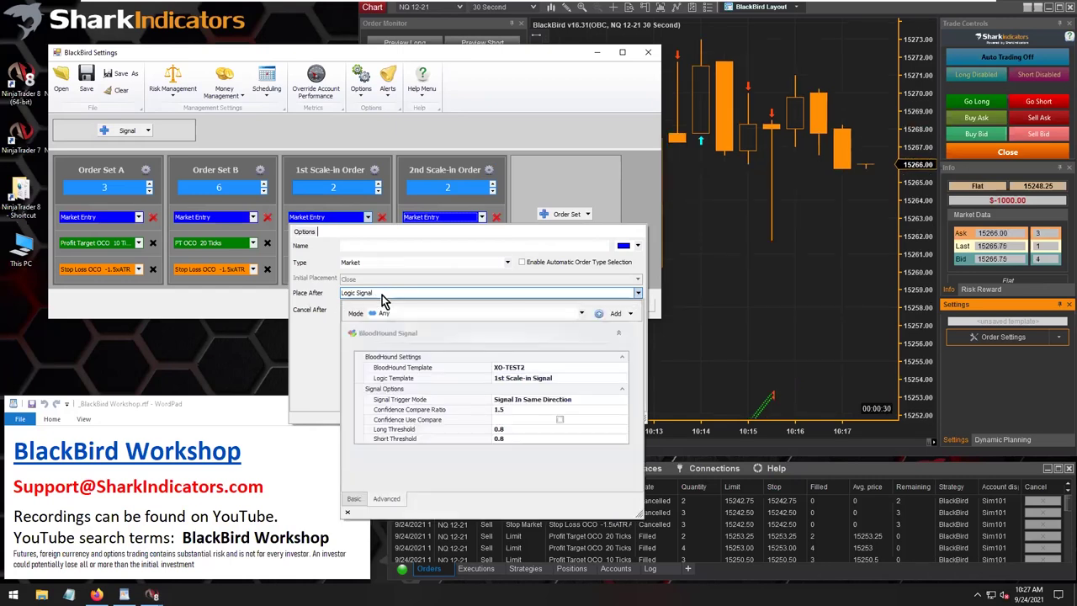
{"action": "left_click", "coordinate": [420, 335]}
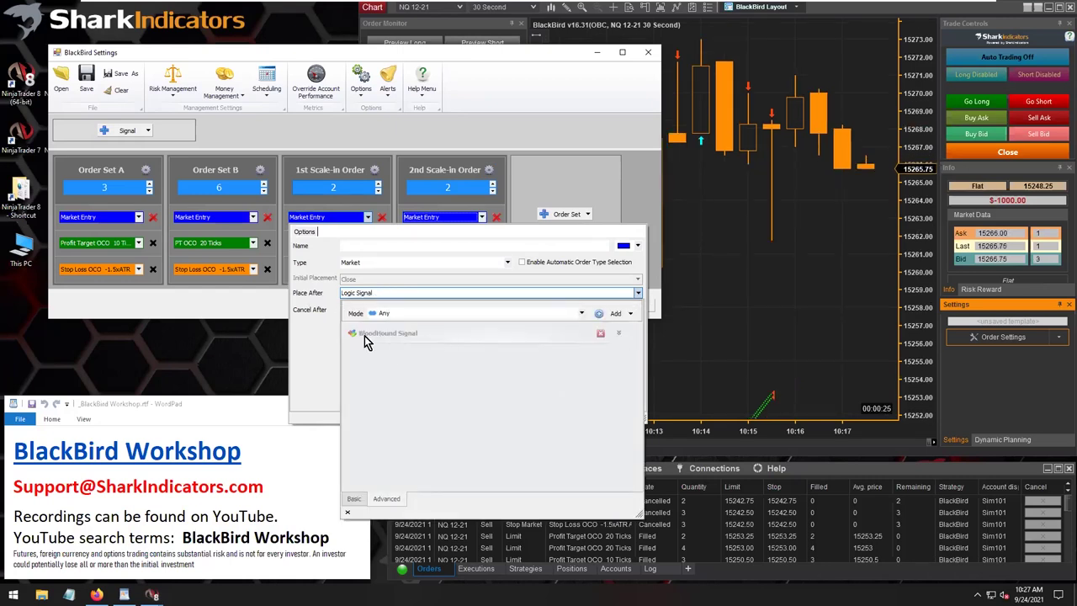
{"action": "left_click", "coordinate": [599, 333]}
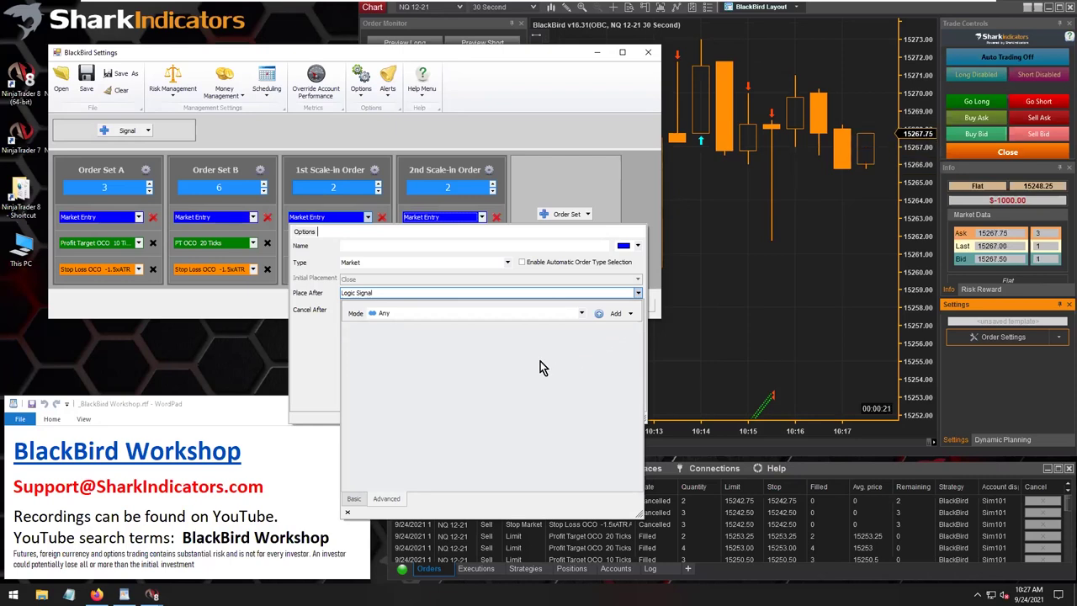
{"action": "left_click", "coordinate": [631, 314]}
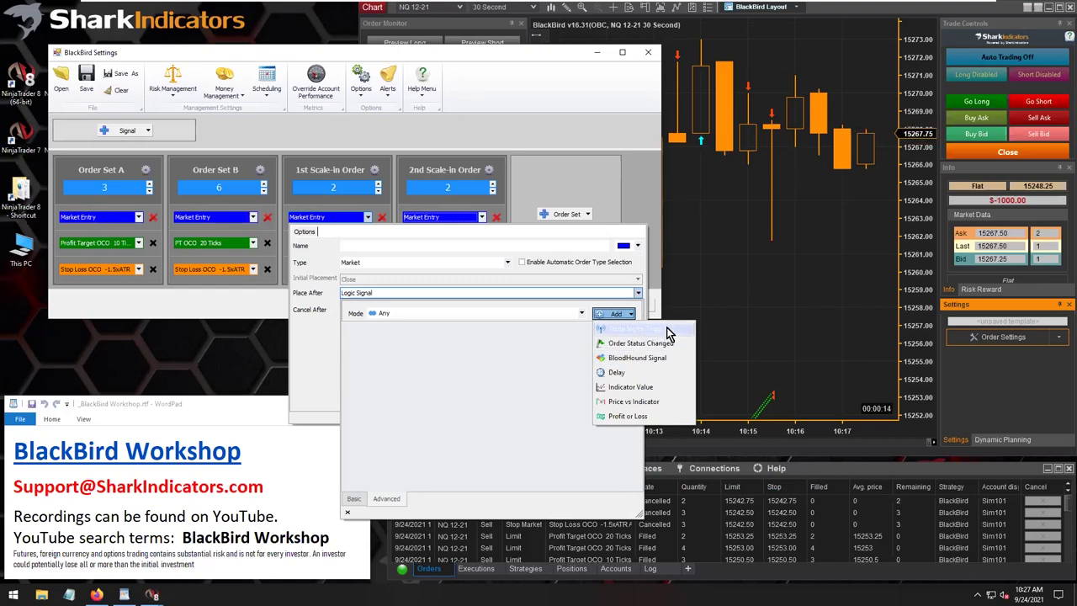
{"action": "left_click", "coordinate": [666, 329]}
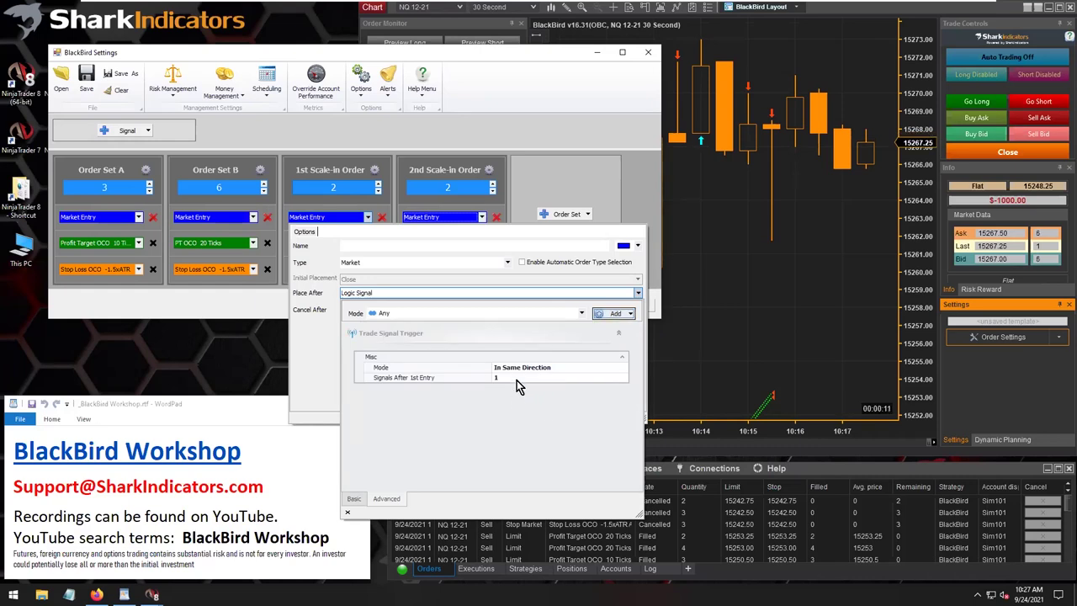
Leave Signals After 1st Entry at 1 and close the 1st Scale-in entry options.
{"action": "left_click", "coordinate": [507, 378]}
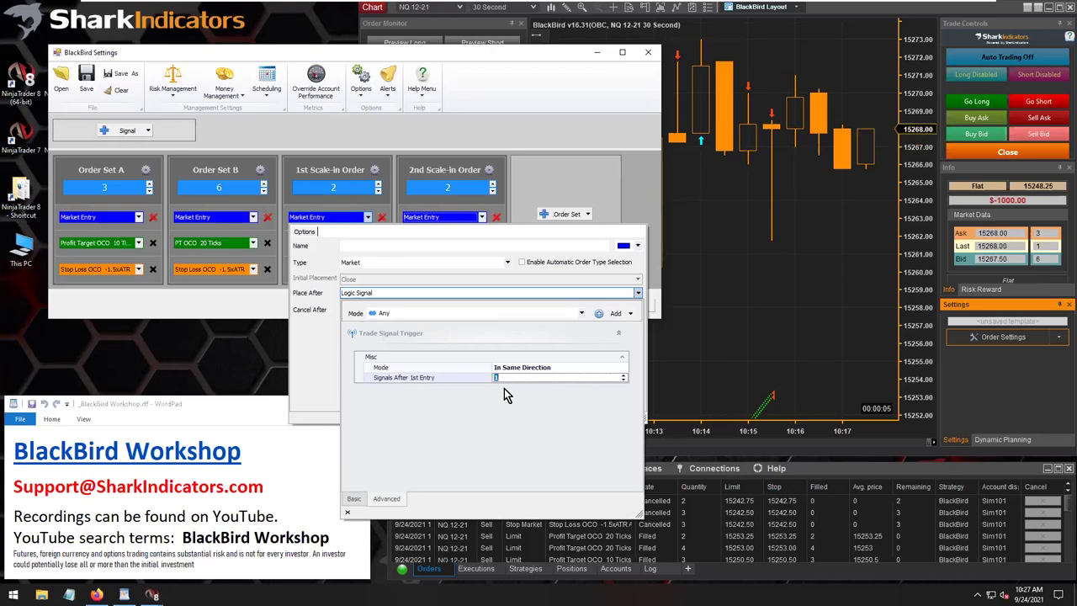
{"action": "left_click", "coordinate": [624, 379]}
{"action": "left_click", "coordinate": [625, 378]}
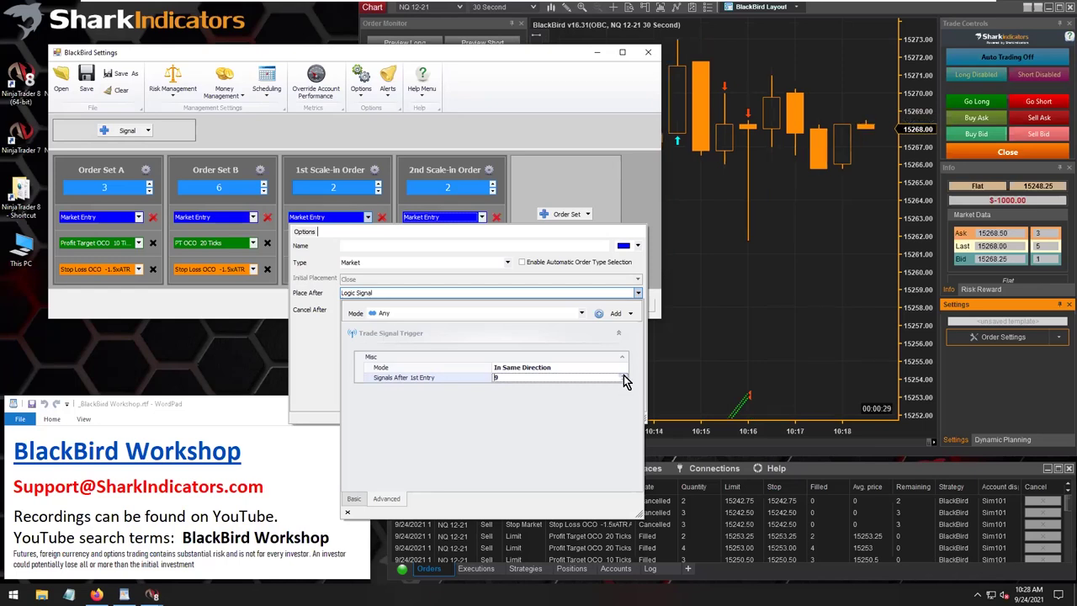
{"action": "left_click", "coordinate": [624, 380]}
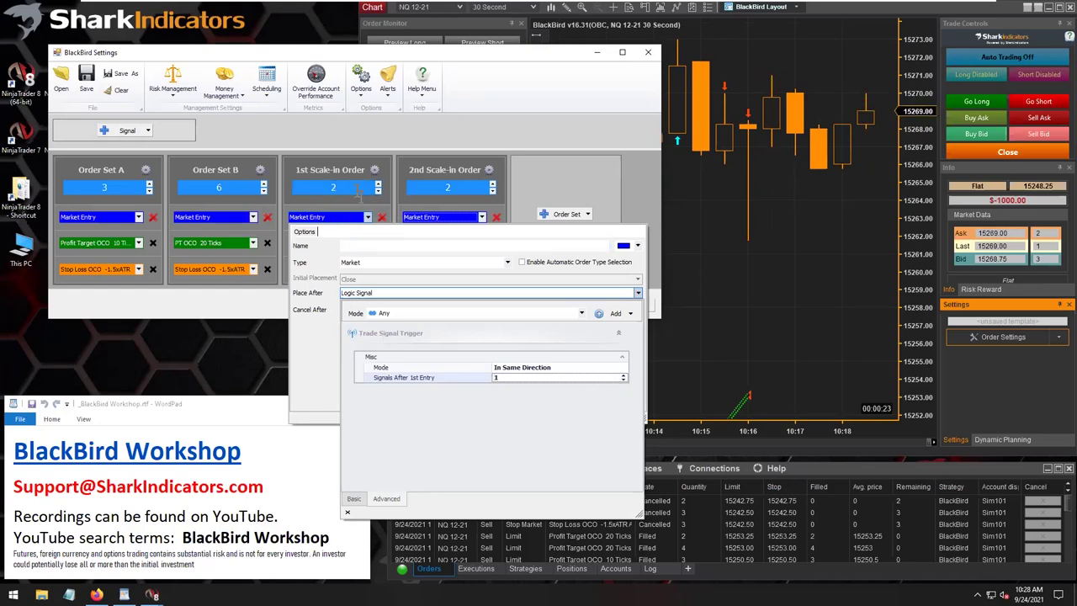
{"action": "left_click", "coordinate": [507, 377]}
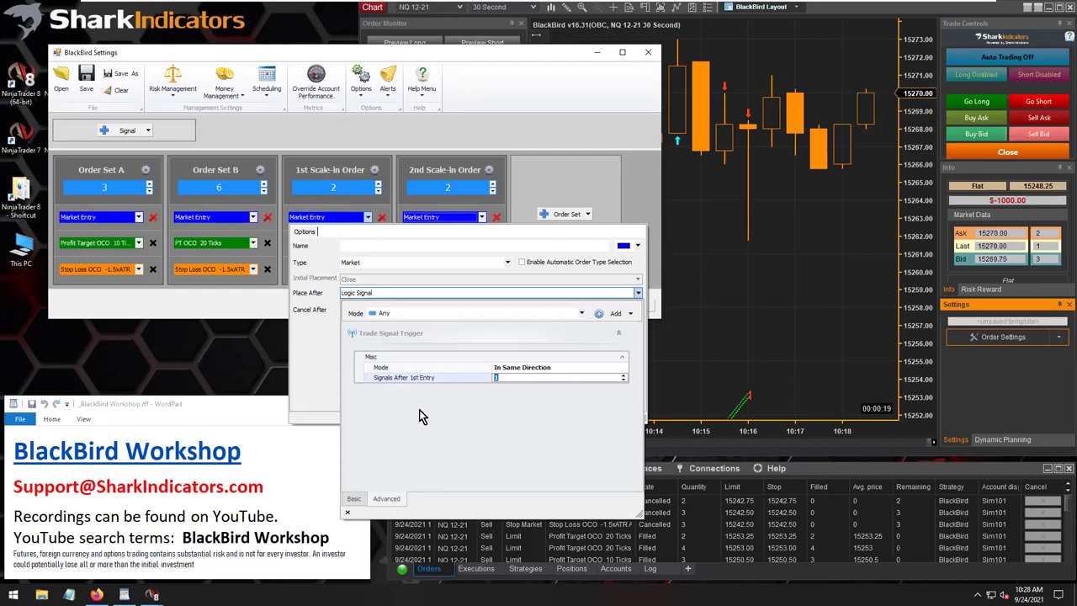
{"action": "left_click", "coordinate": [448, 215]}
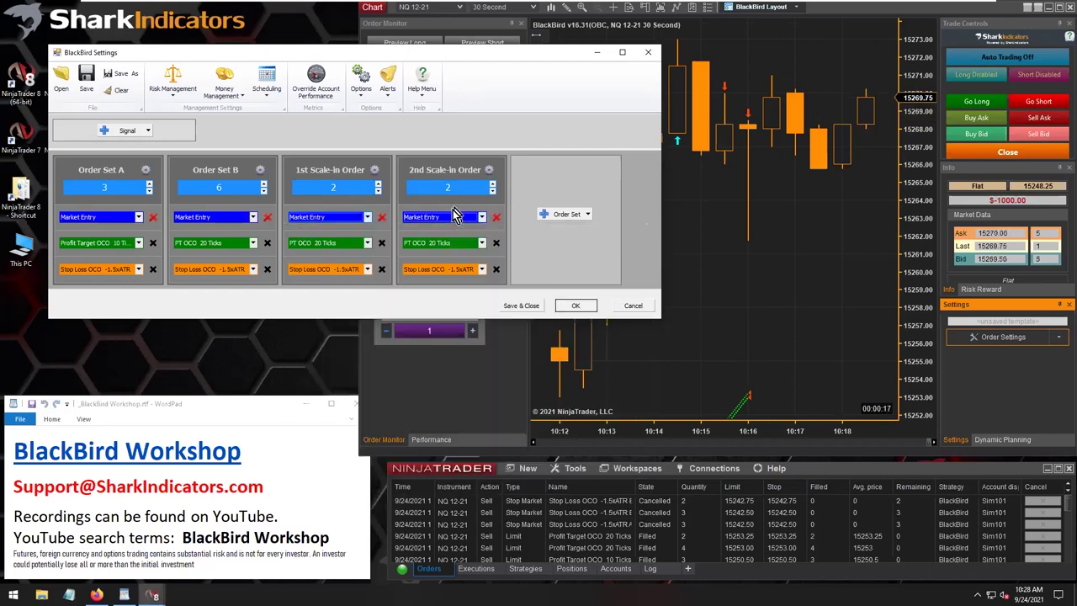
Replace the 2nd Scale-in entry's BloodHound Signal with a Trade Signal Trigger.
{"action": "left_click", "coordinate": [441, 218]}
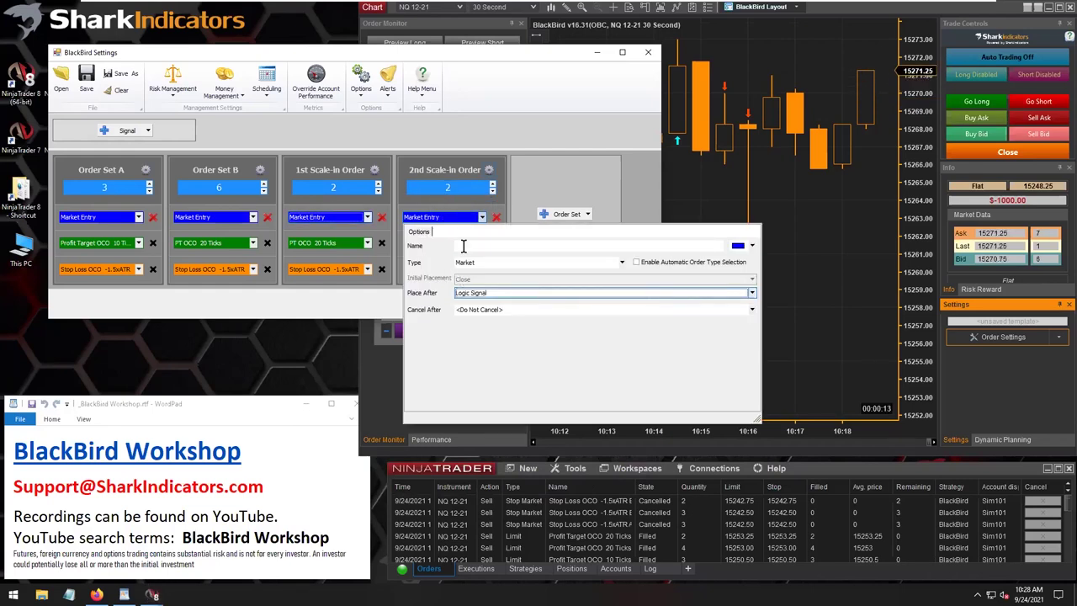
{"action": "left_click", "coordinate": [504, 292]}
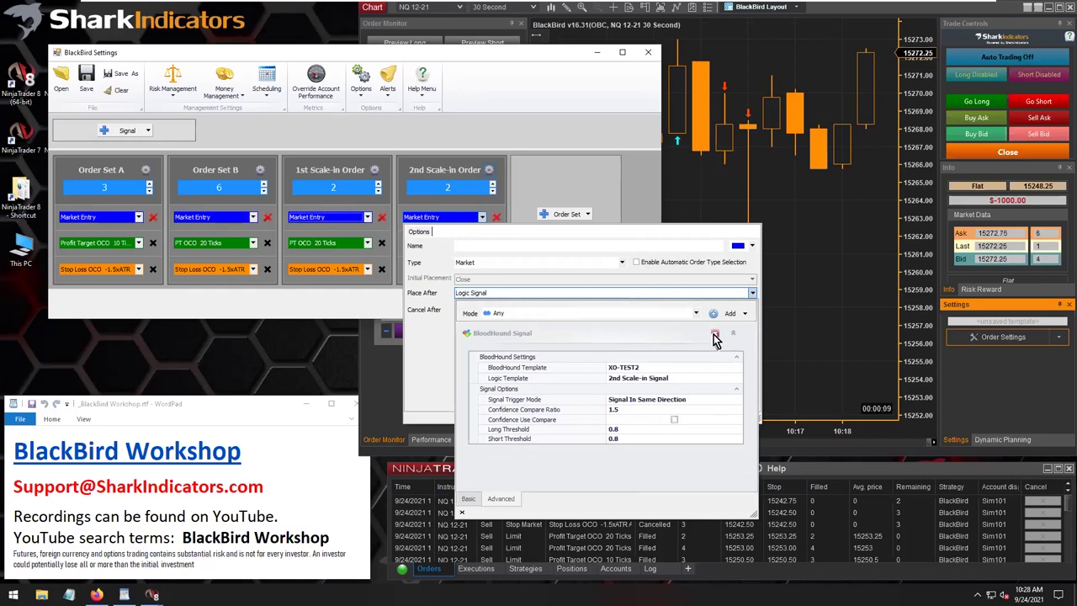
{"action": "left_click", "coordinate": [713, 334]}
{"action": "left_click", "coordinate": [743, 314]}
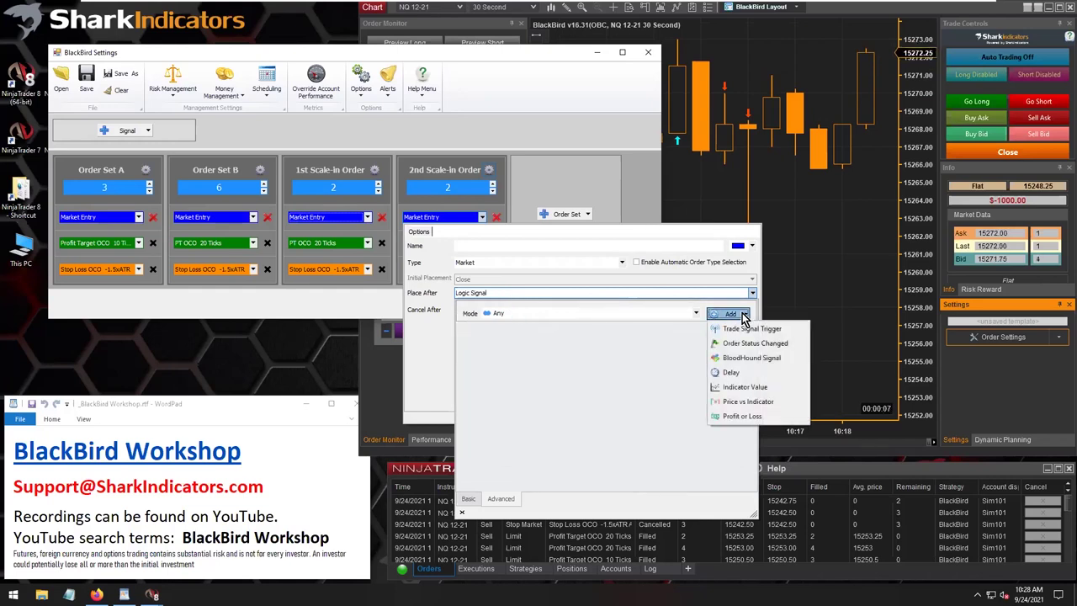
{"action": "left_click", "coordinate": [741, 335]}
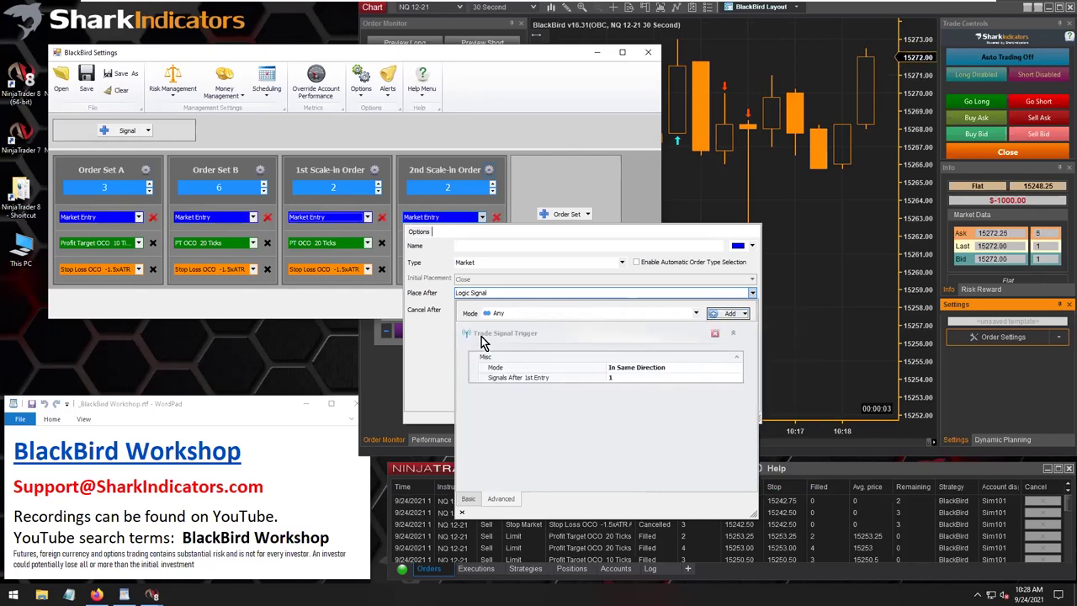
Set Signals After 1st Entry to 2, verify it, and close the entry options.
{"action": "left_click", "coordinate": [631, 376]}
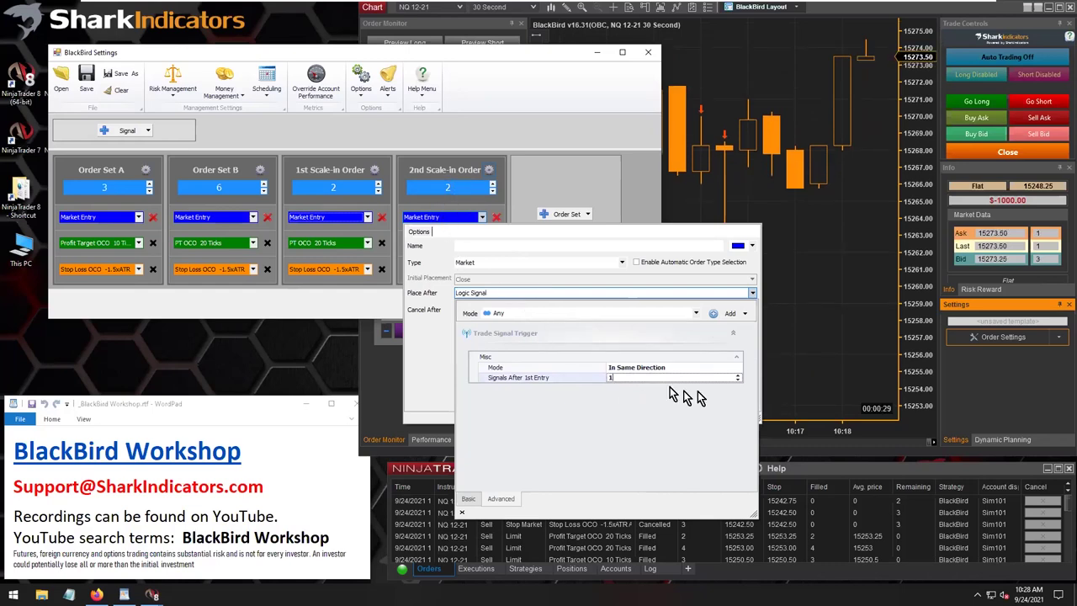
{"action": "left_click", "coordinate": [737, 376]}
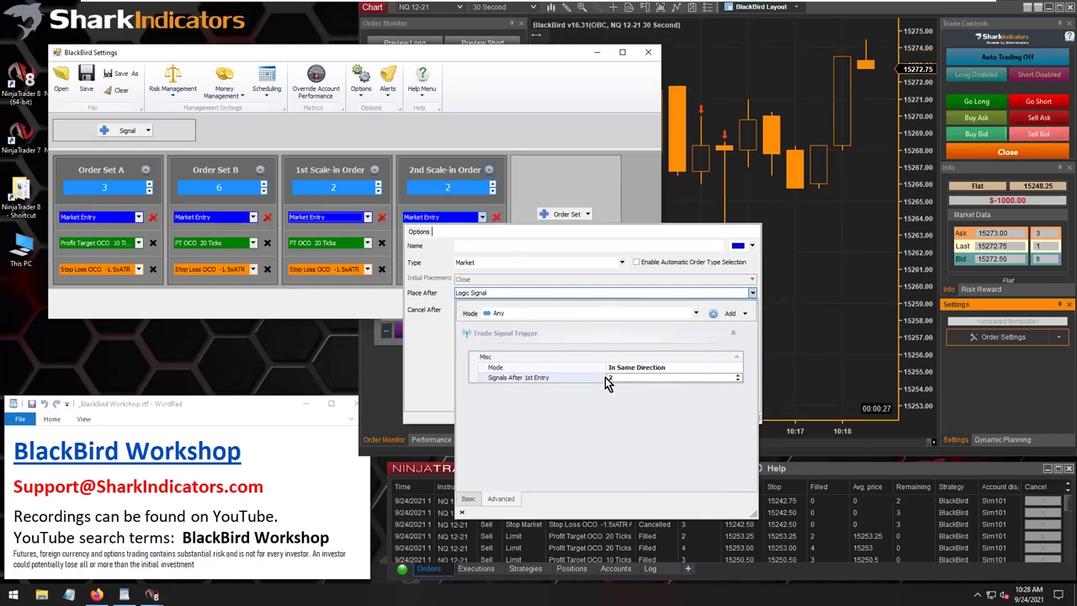
{"action": "left_click", "coordinate": [437, 374]}
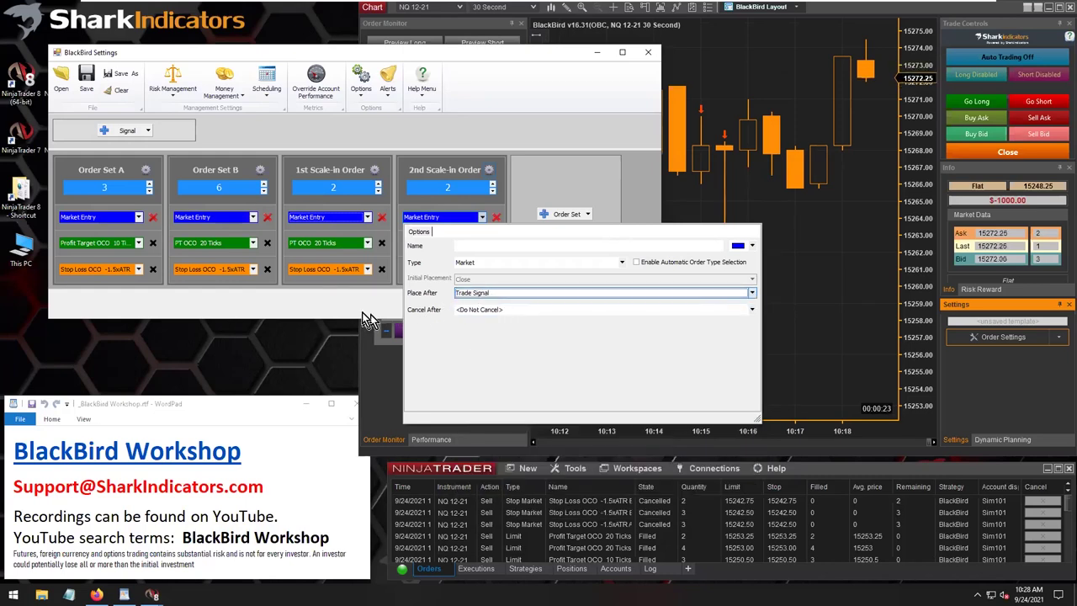
{"action": "left_click", "coordinate": [498, 294]}
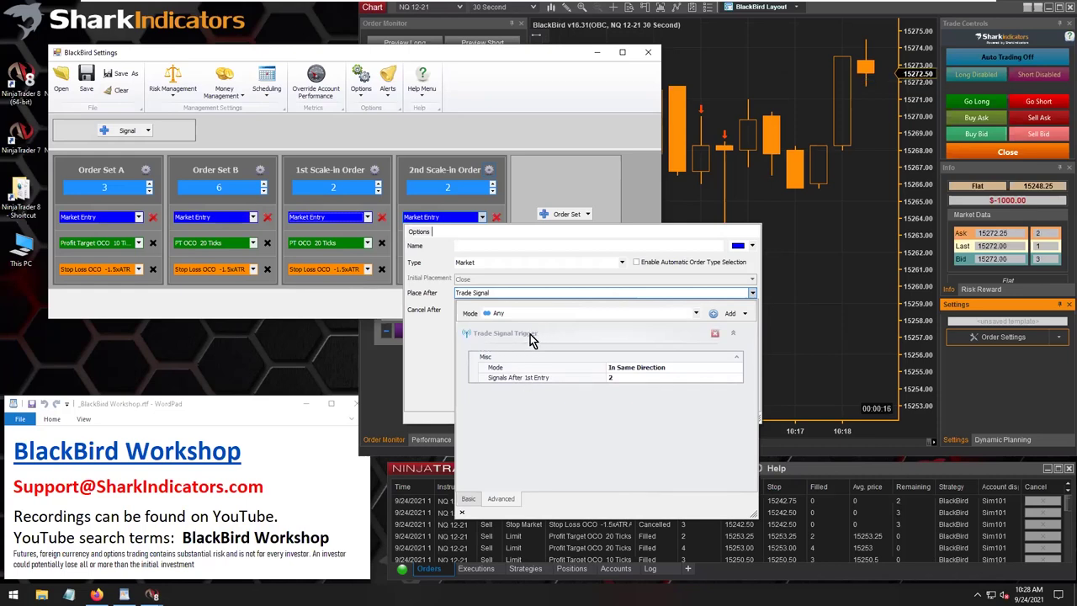
{"action": "left_click", "coordinate": [376, 320]}
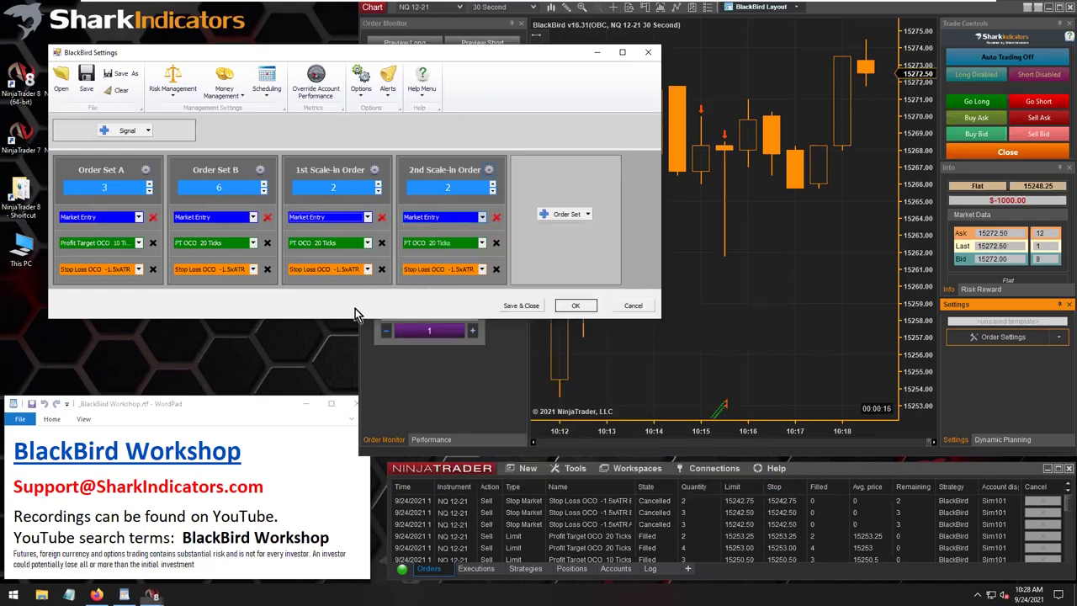
{"action": "left_click", "coordinate": [451, 221]}
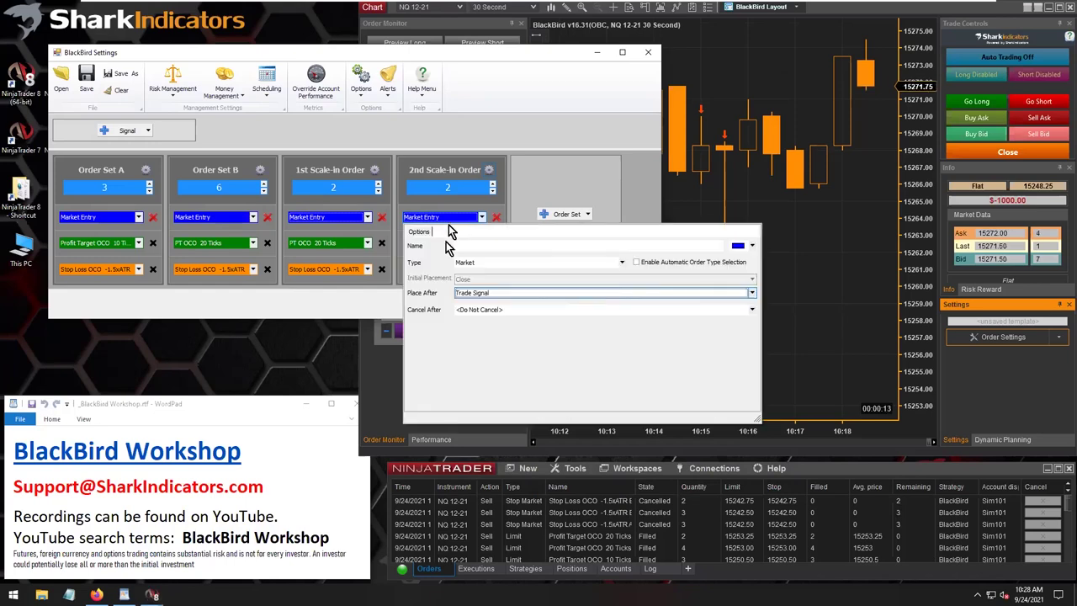
{"action": "left_click", "coordinate": [505, 295]}
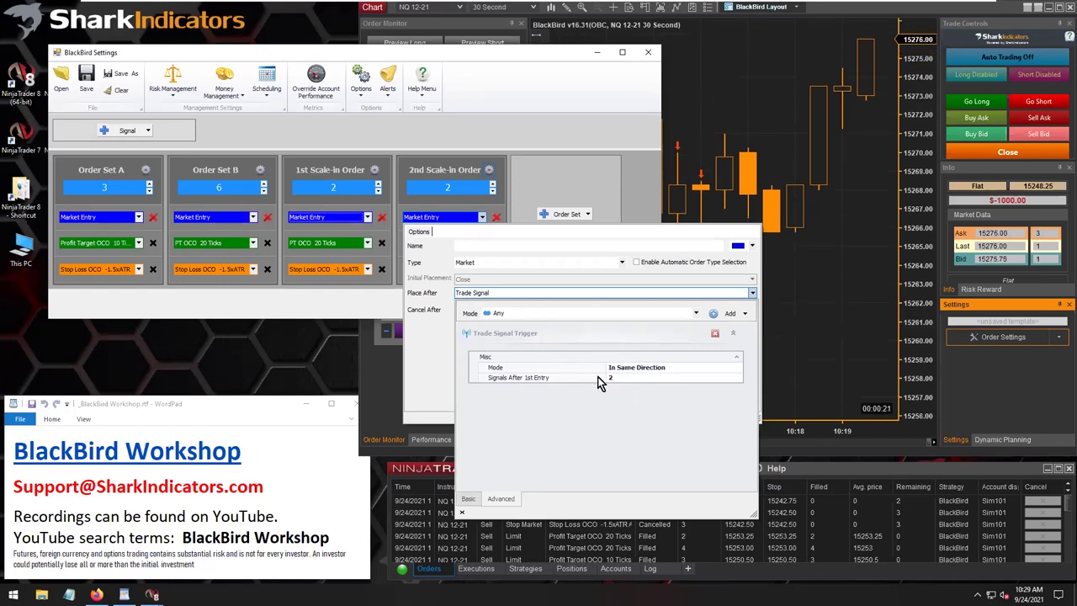
{"action": "left_click", "coordinate": [618, 378]}
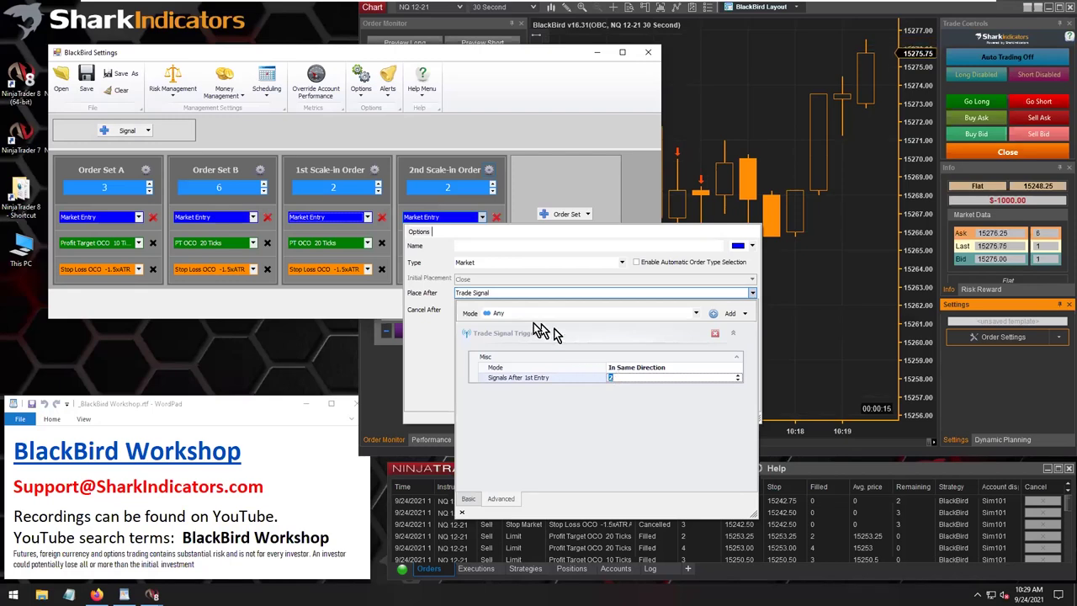
{"action": "left_click", "coordinate": [356, 307]}
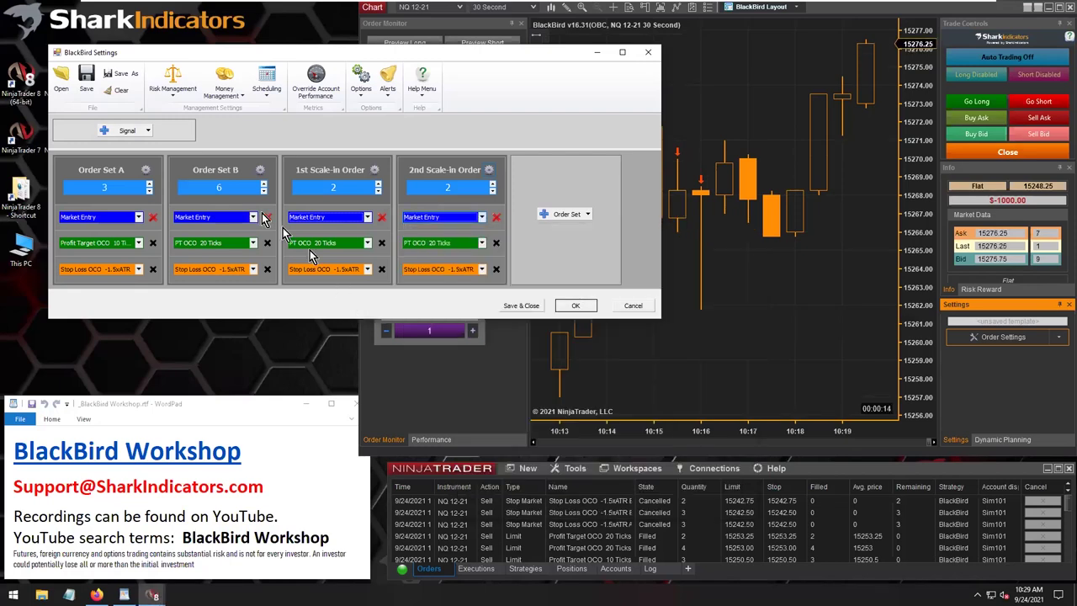
Add a new signal and set its Template File to XO-TEST2.
{"action": "left_click", "coordinate": [147, 132]}
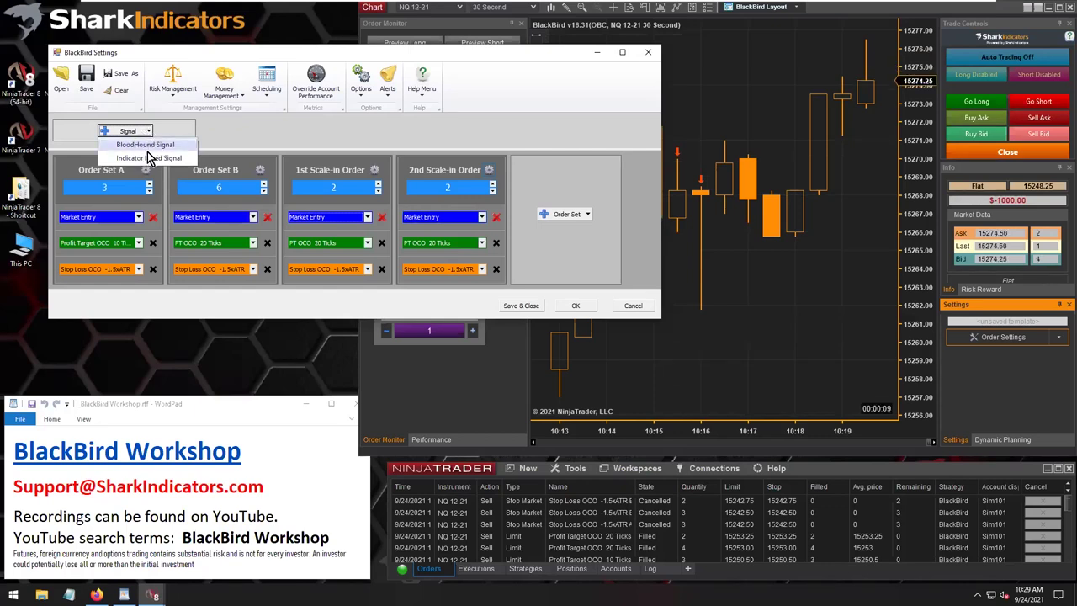
{"action": "left_click", "coordinate": [145, 144]}
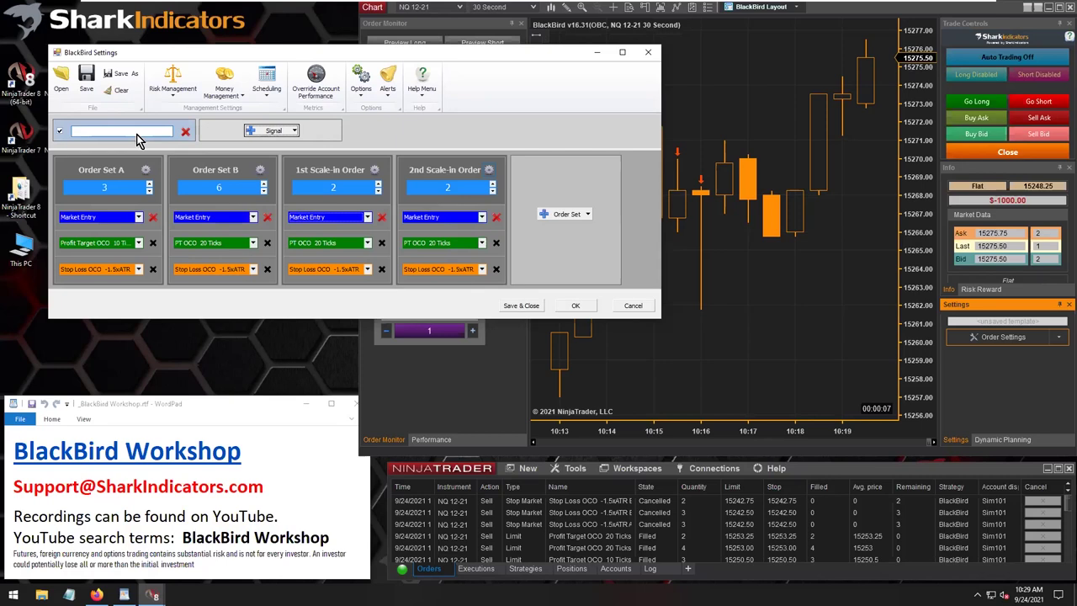
{"action": "left_click", "coordinate": [139, 139]}
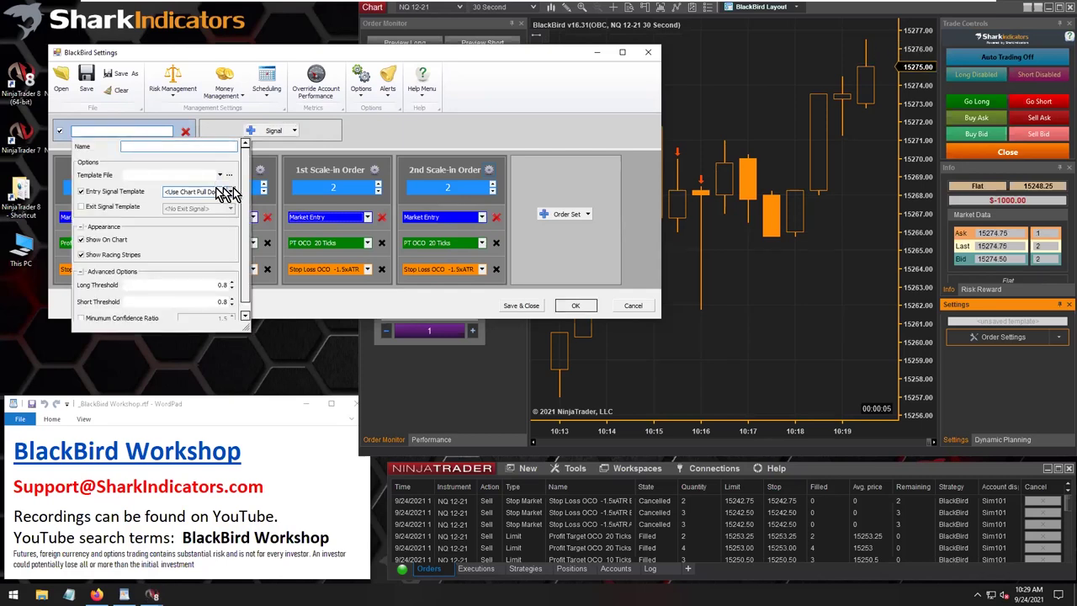
{"action": "left_click", "coordinate": [229, 174]}
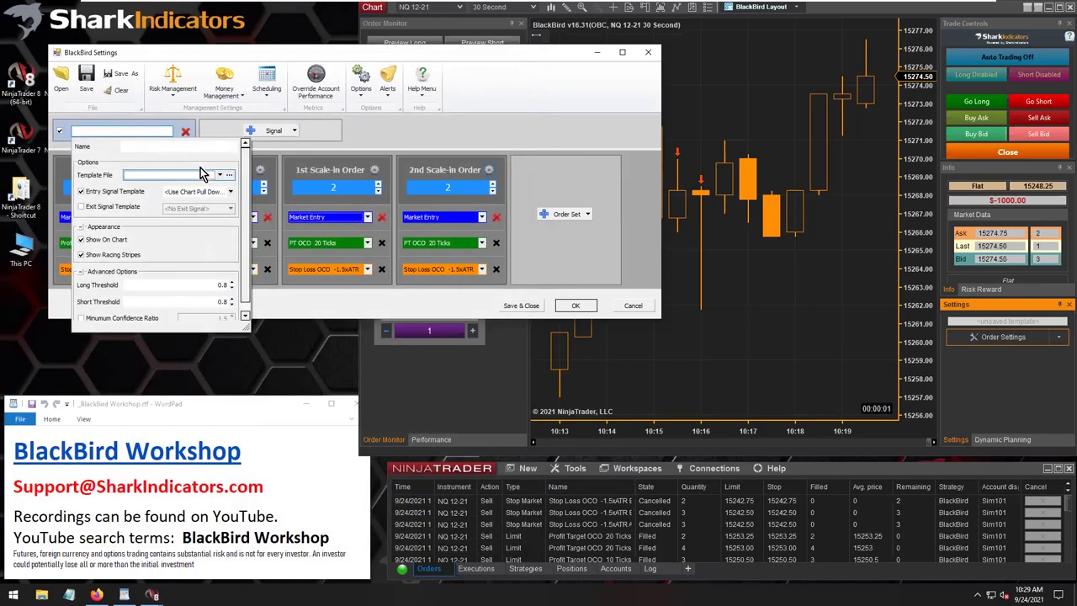
{"action": "left_click", "coordinate": [220, 175]}
{"action": "left_click", "coordinate": [148, 188]}
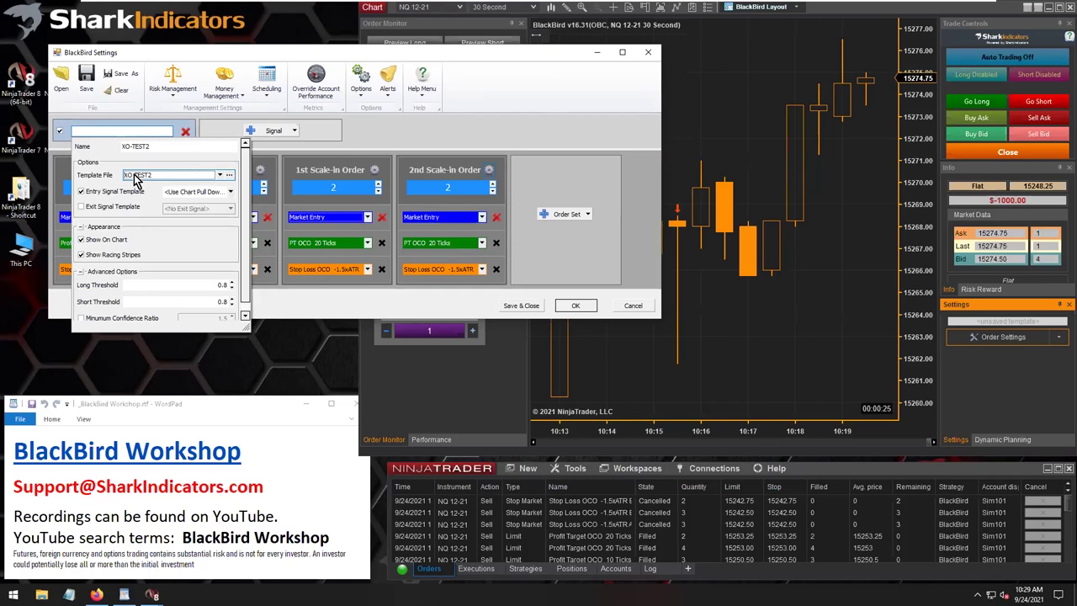
Choose Price Inf w MACD filter as the Entry Signal Template and close the signal properties.
{"action": "left_click", "coordinate": [232, 192]}
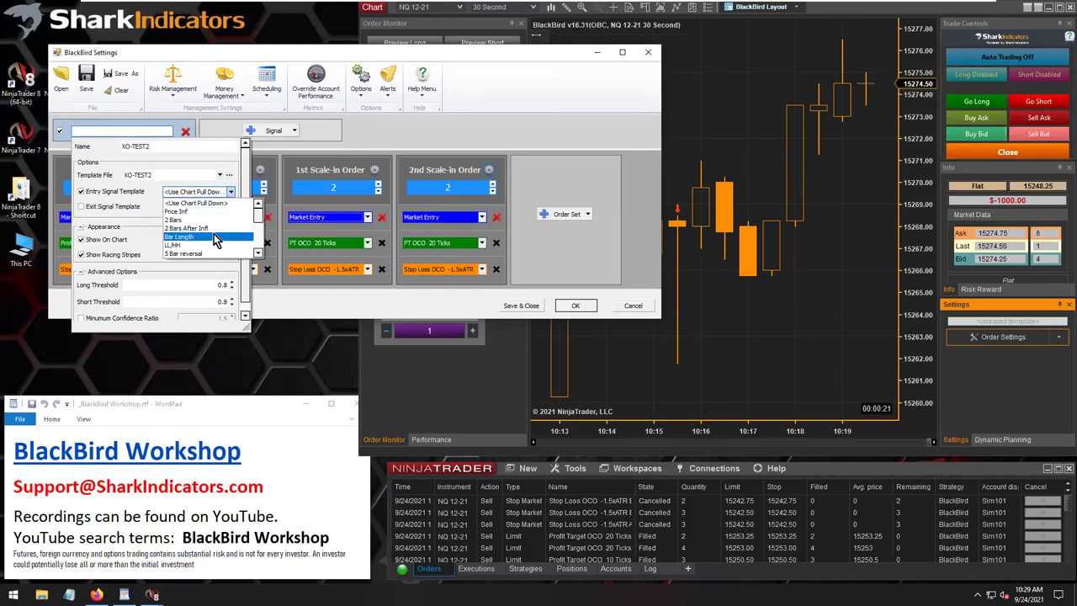
{"action": "scroll", "coordinate": [215, 241], "scroll_direction": "down", "scroll_amount": 2}
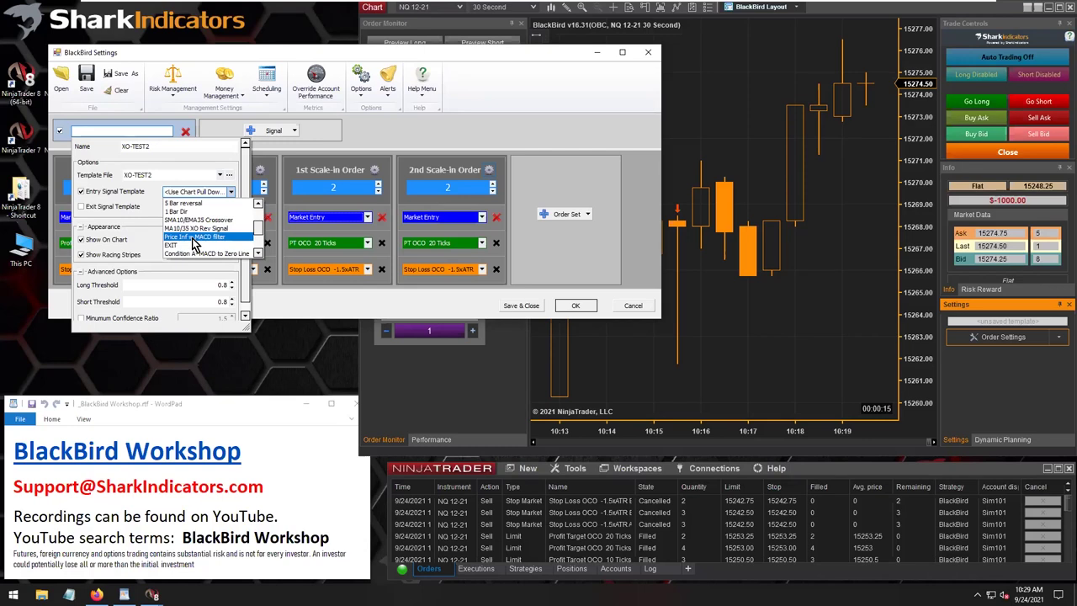
{"action": "left_click", "coordinate": [193, 238]}
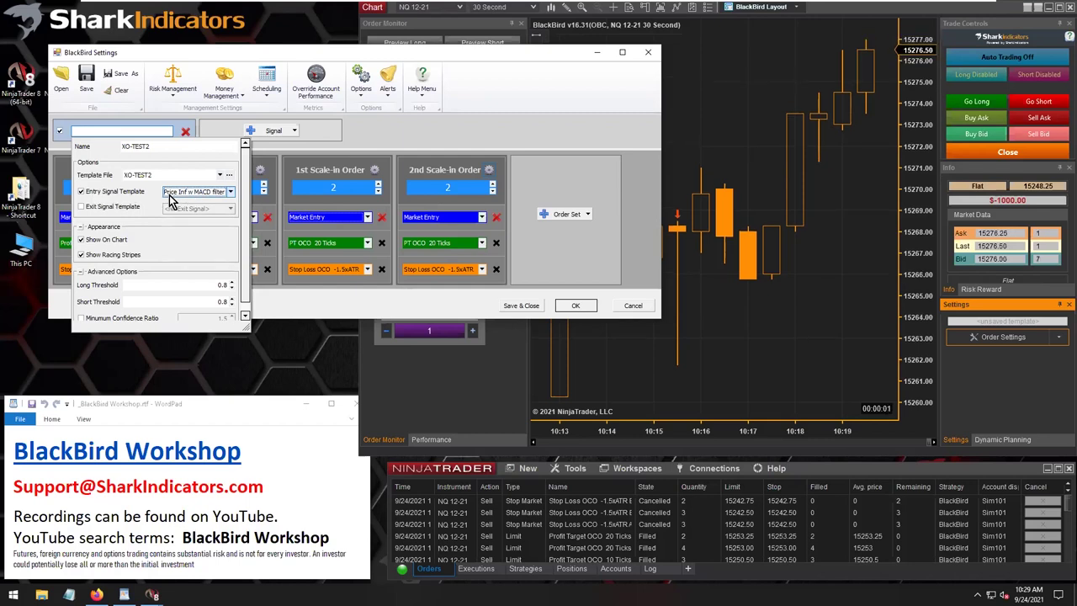
{"action": "left_click", "coordinate": [293, 310]}
Check the 1st Scale-in trigger, then reconfirm Price Inf w MACD filter as XO-TEST2's entry signal.
{"action": "left_click", "coordinate": [341, 220]}
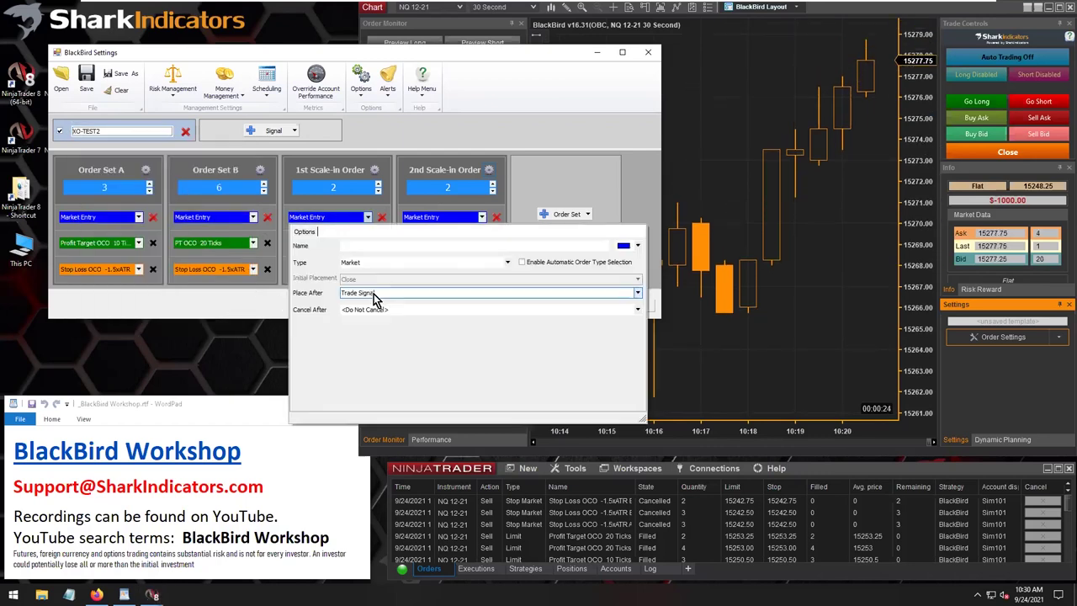
{"action": "left_click", "coordinate": [376, 296]}
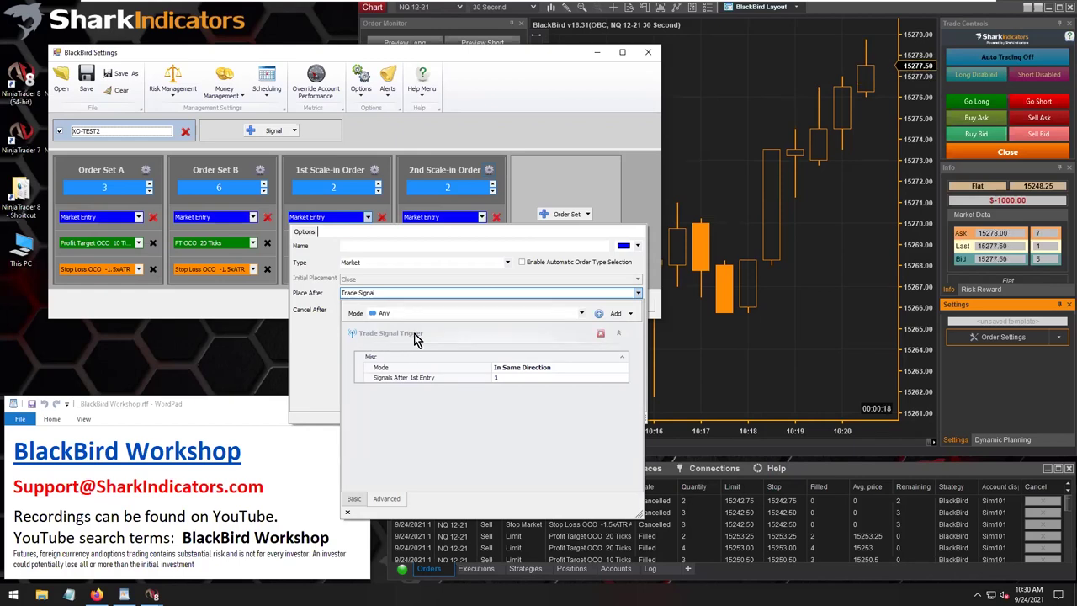
{"action": "left_click", "coordinate": [128, 131]}
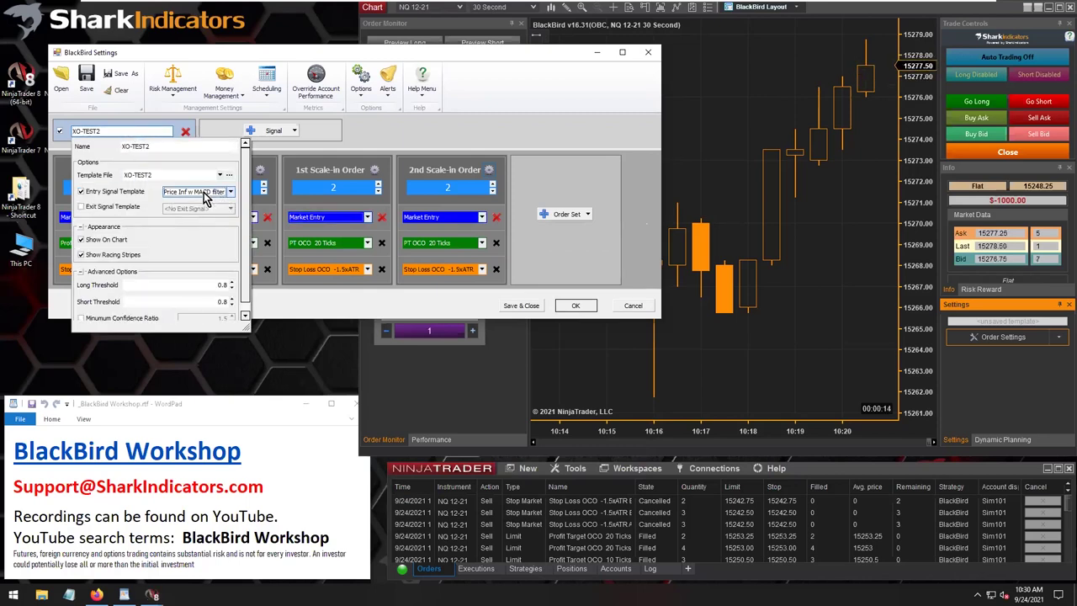
{"action": "left_click", "coordinate": [229, 194]}
{"action": "left_click", "coordinate": [184, 254]}
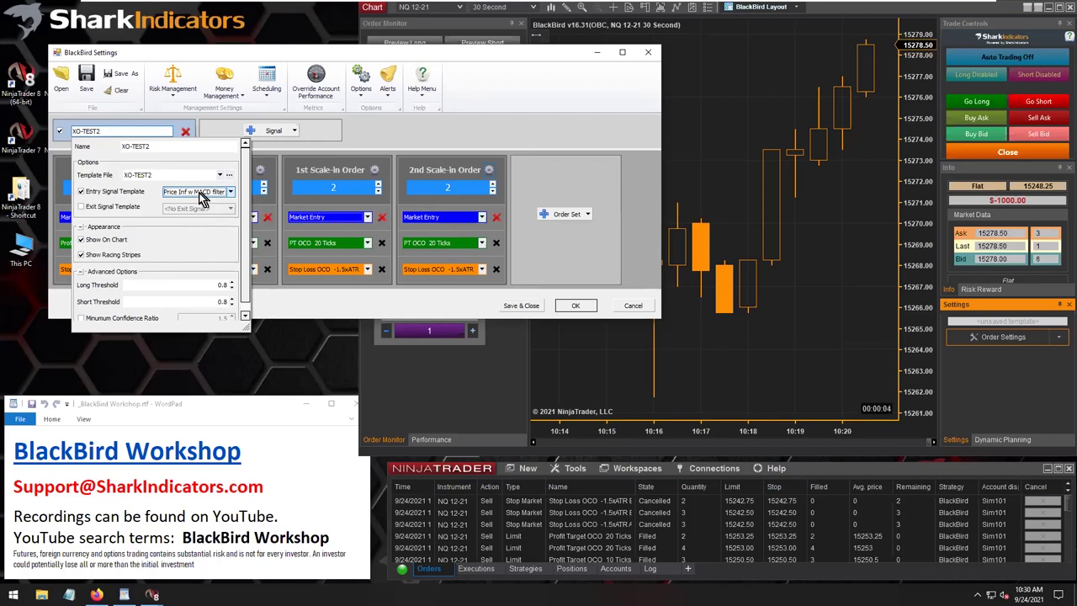
{"action": "left_click", "coordinate": [193, 192]}
{"action": "left_click", "coordinate": [194, 192]}
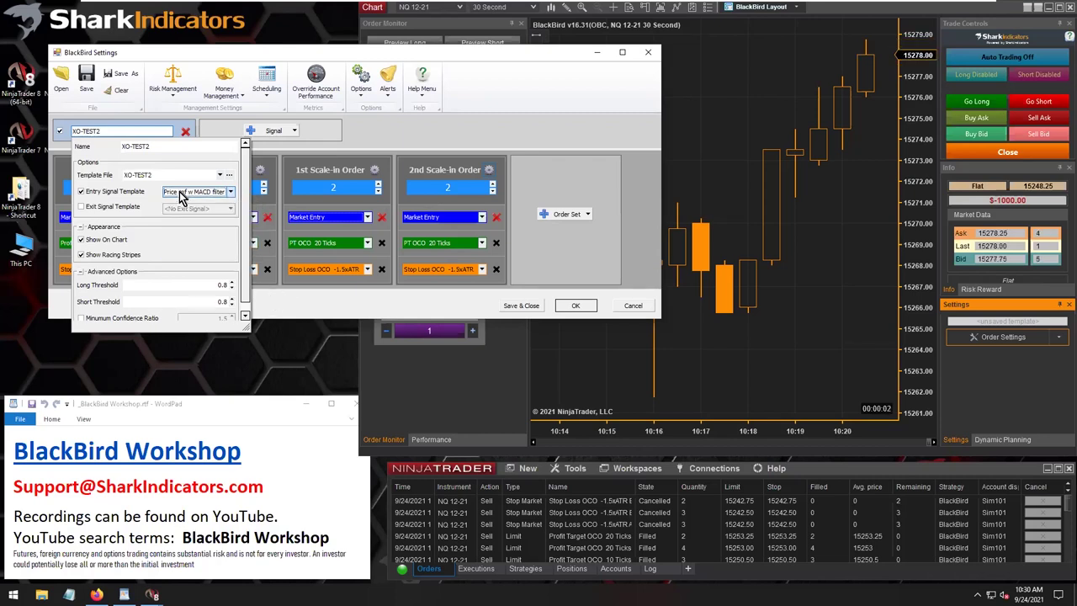
{"action": "left_click", "coordinate": [261, 298]}
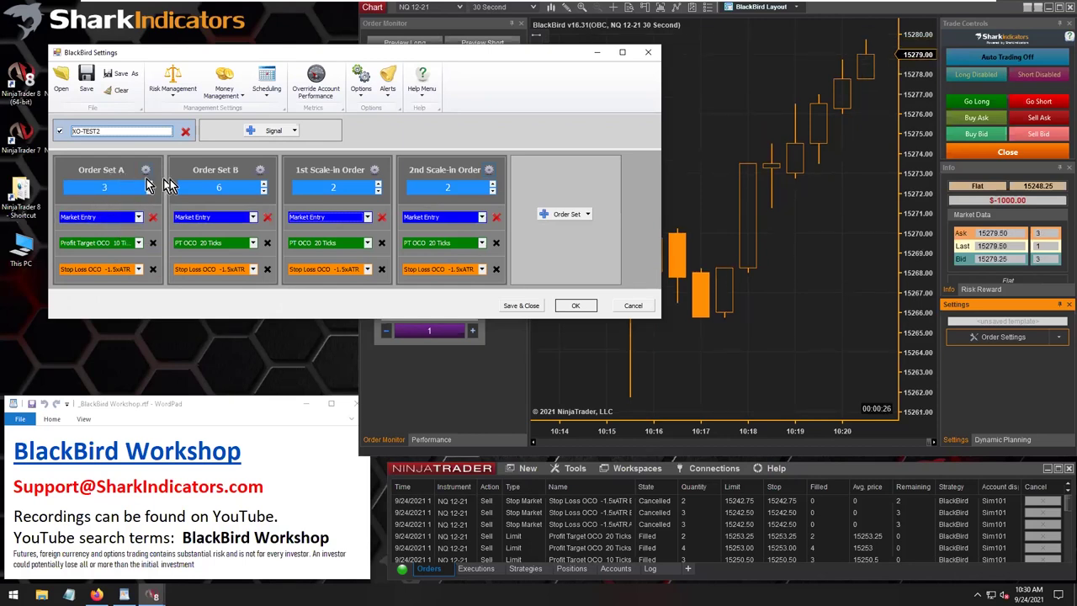
Inspect the Place After entry timing of Order Sets A and B.
{"action": "left_click", "coordinate": [112, 218]}
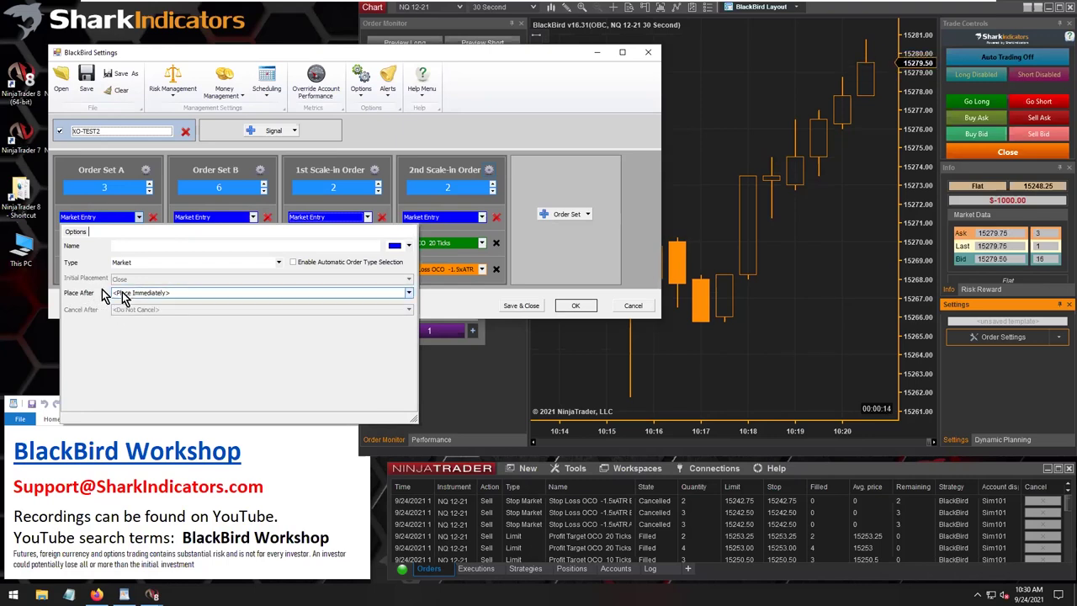
{"action": "left_click", "coordinate": [211, 219]}
{"action": "left_click", "coordinate": [211, 218]}
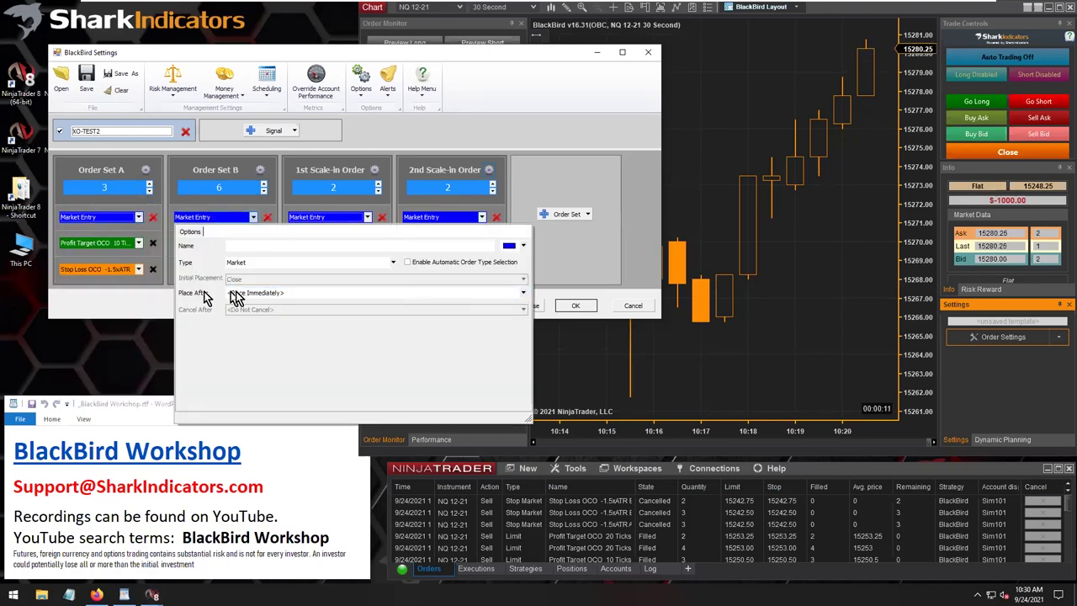
{"action": "left_click", "coordinate": [326, 216]}
Set 1st Scale-in Signals After 1st Entry to 1 and confirm BlackBird Settings with OK.
{"action": "left_click", "coordinate": [326, 216]}
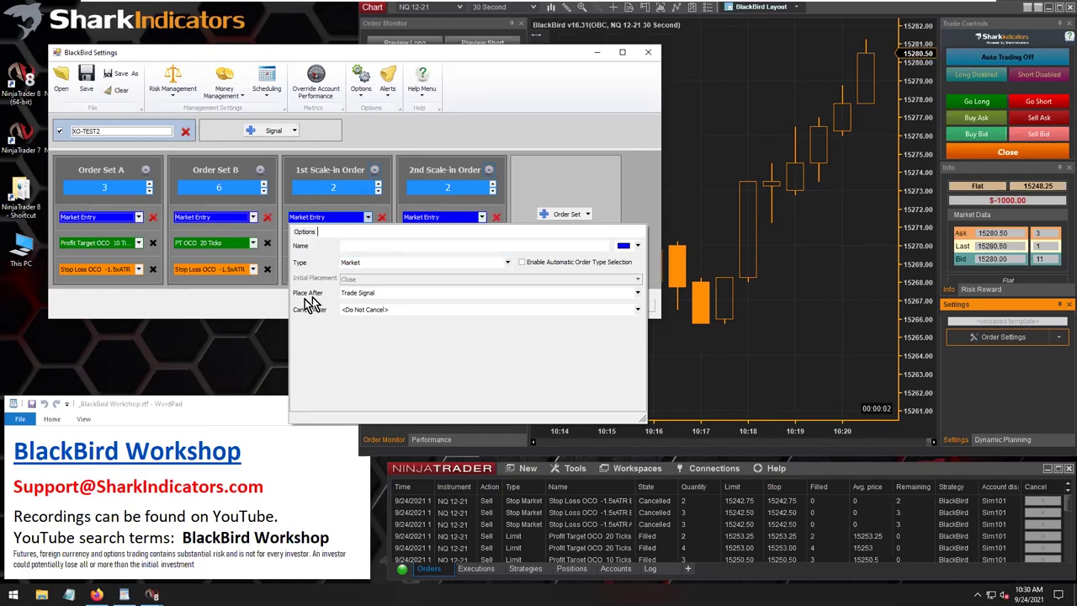
{"action": "left_click", "coordinate": [389, 299]}
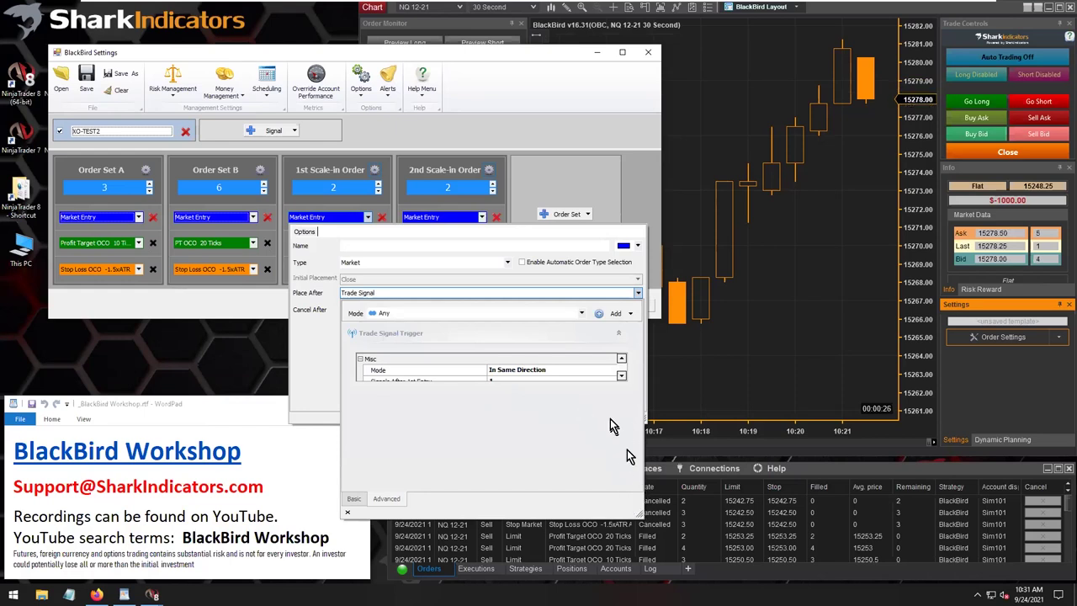
{"action": "left_click", "coordinate": [622, 377]}
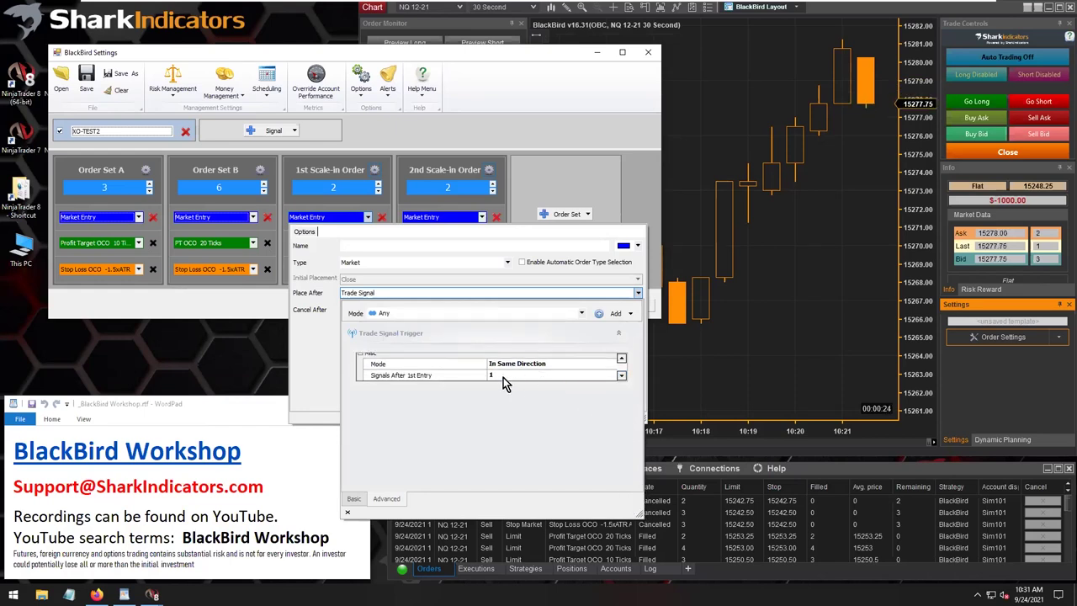
{"action": "left_click", "coordinate": [506, 376]}
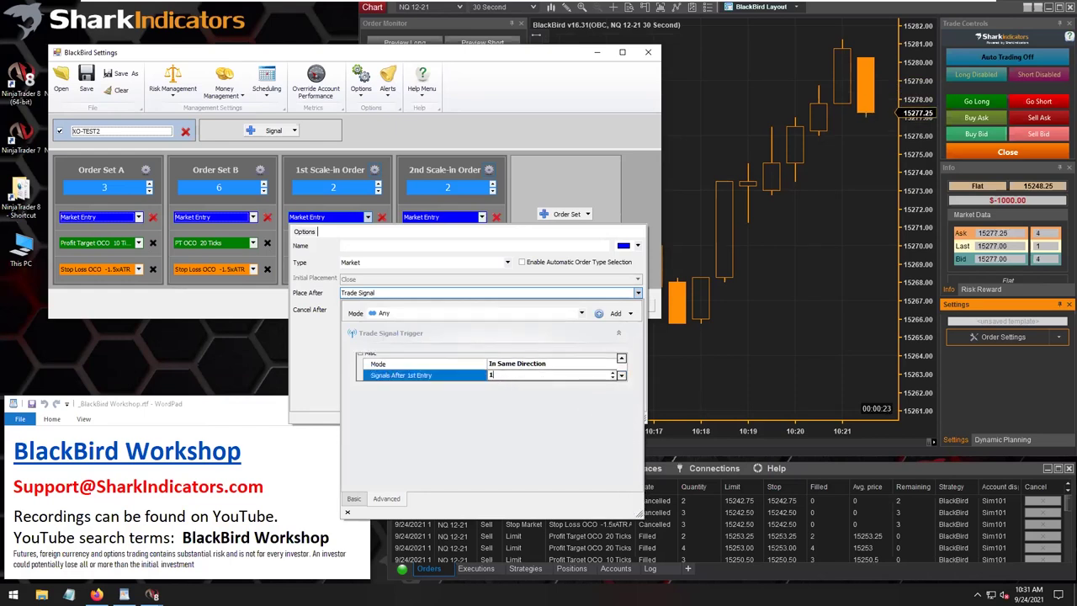
{"action": "double_click", "coordinate": [501, 376]}
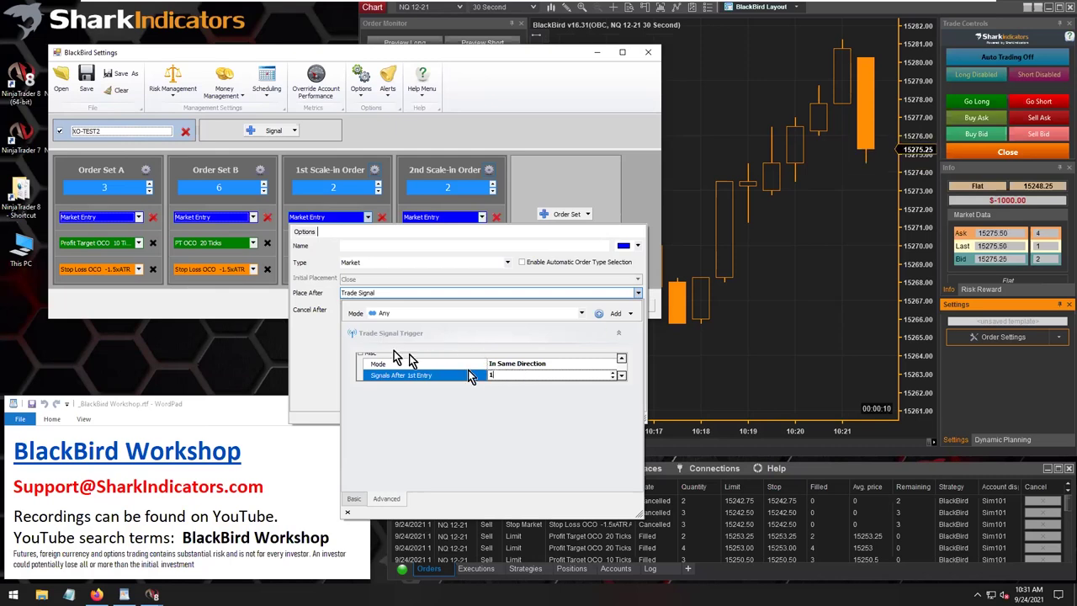
{"action": "left_click", "coordinate": [260, 303]}
{"action": "left_click", "coordinate": [569, 308]}
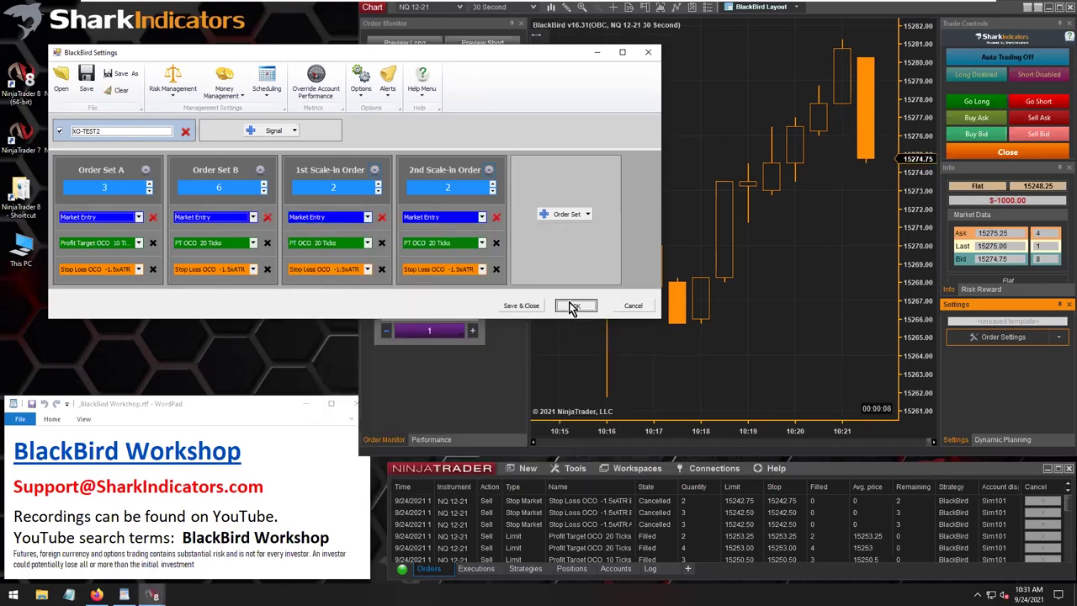
{"action": "right_click", "coordinate": [623, 124]}
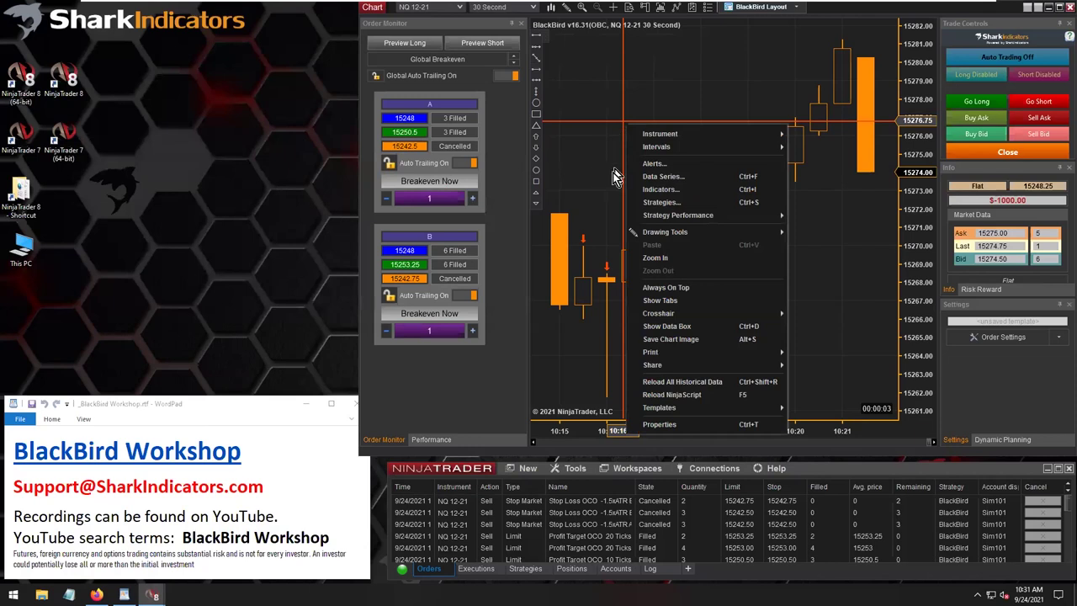
Reload NinjaScript, widen the chart window, and display Price Inf w MACD filter signals.
{"action": "left_click", "coordinate": [673, 395]}
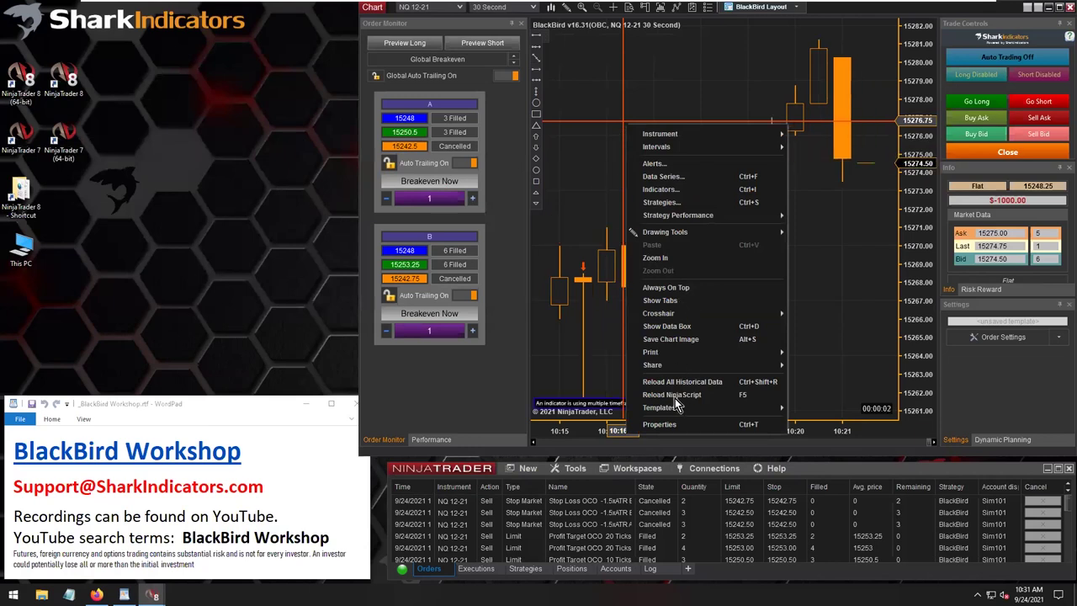
{"action": "key", "text": "Return"}
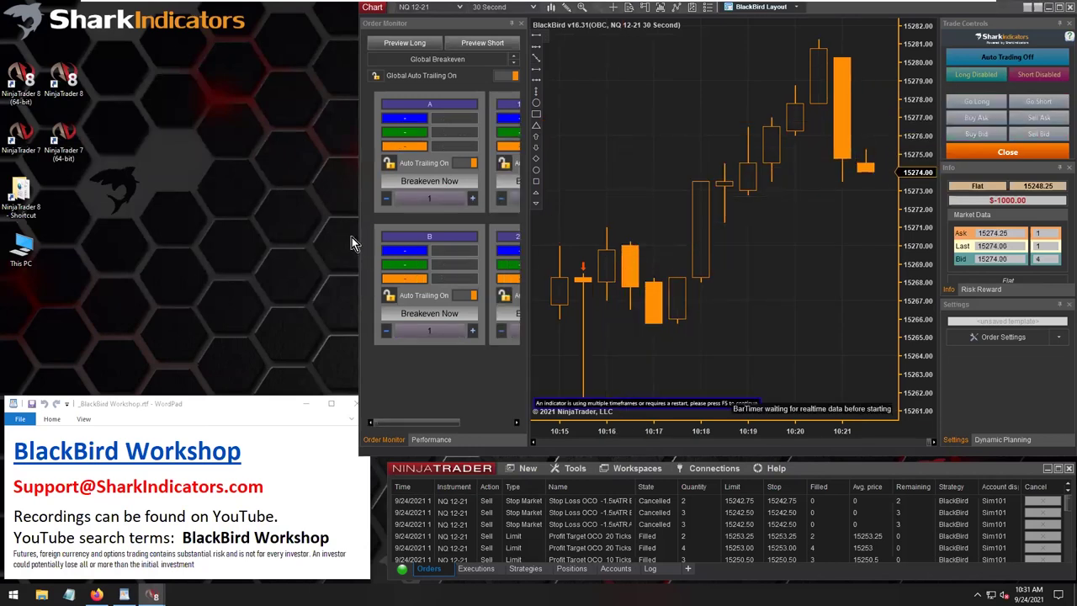
{"action": "left_click_drag", "start_coordinate": [360, 241], "coordinate": [197, 240]}
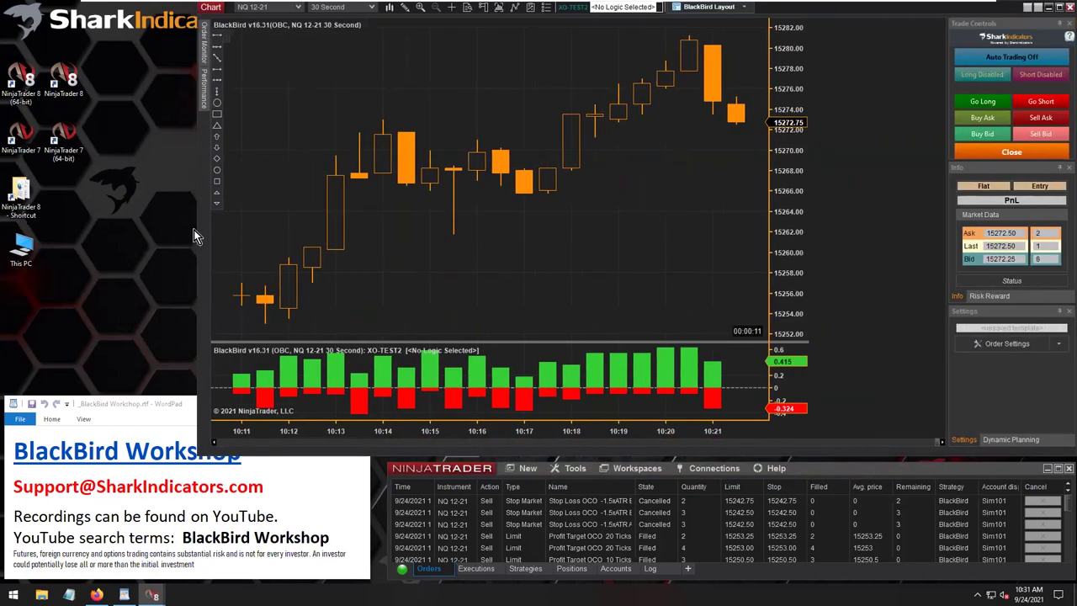
{"action": "left_click", "coordinate": [627, 7]}
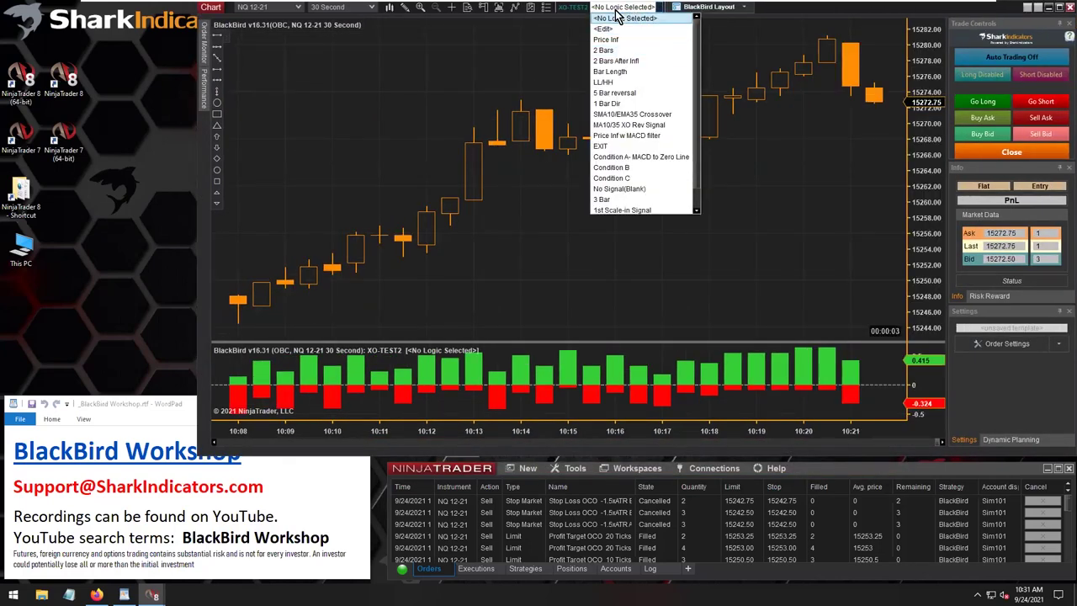
{"action": "left_click", "coordinate": [648, 137]}
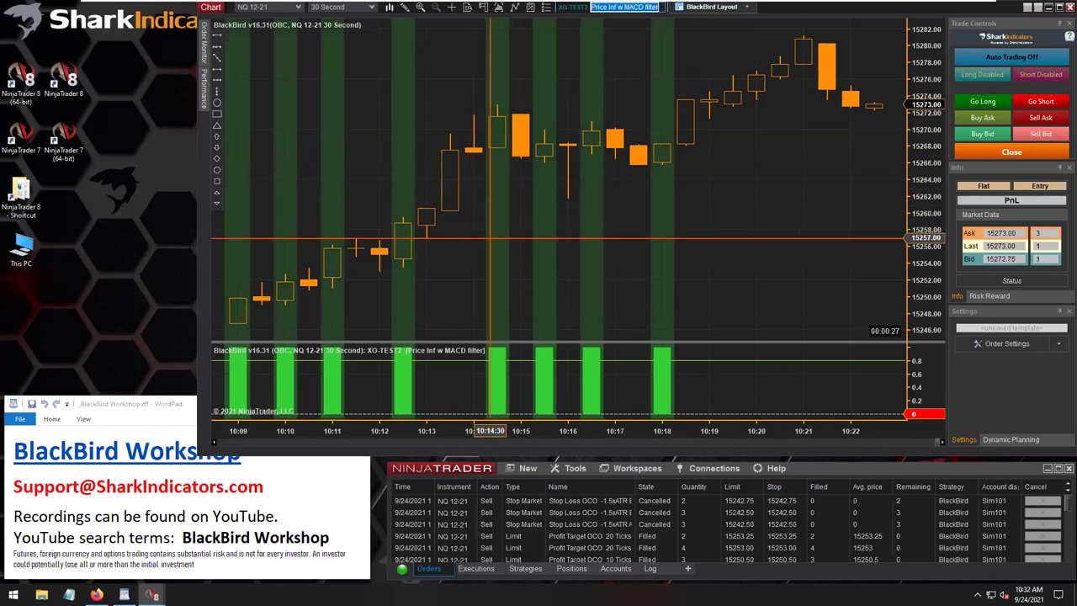
Dock the Order Monitor beside the chart and scroll back to the 09:34–09:48 bars.
{"action": "left_click", "coordinate": [209, 46]}
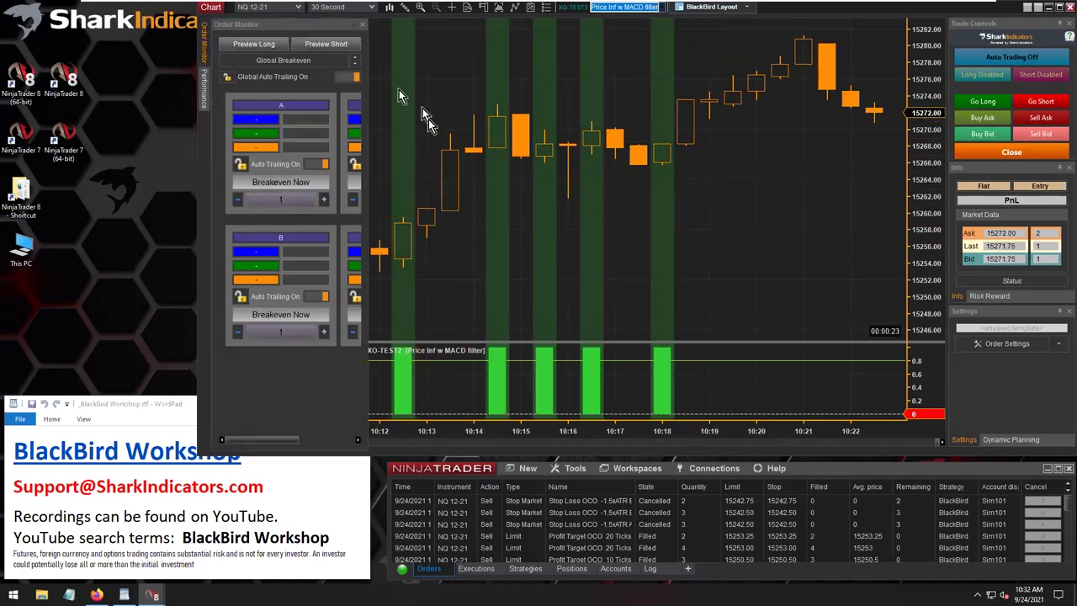
{"action": "left_click", "coordinate": [353, 24]}
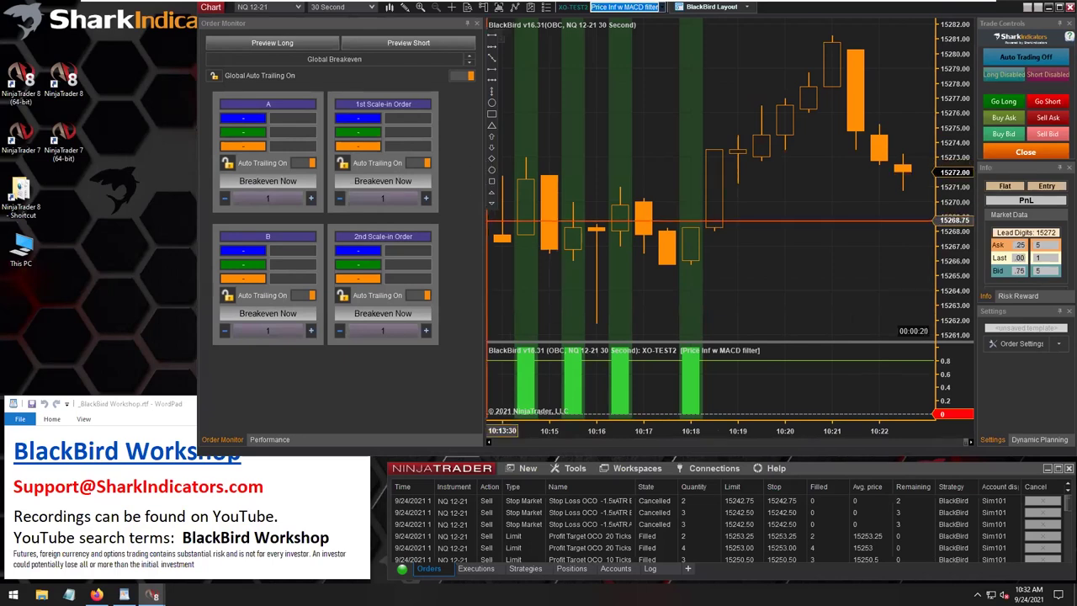
{"action": "scroll", "coordinate": [688, 433], "scroll_direction": "up", "scroll_amount": 5}
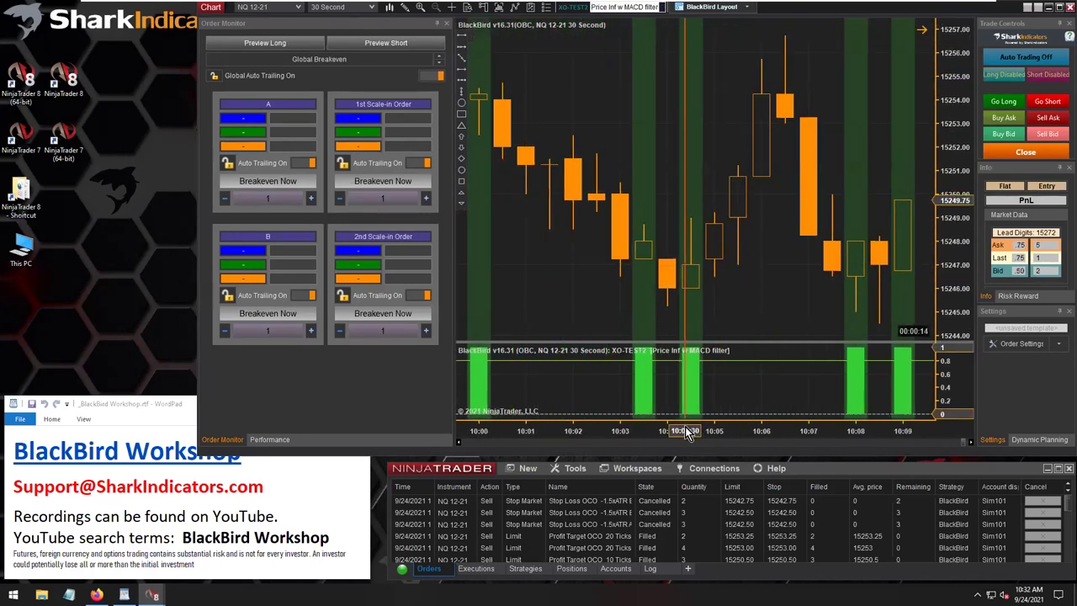
{"action": "scroll", "coordinate": [689, 432], "scroll_direction": "up", "scroll_amount": 10}
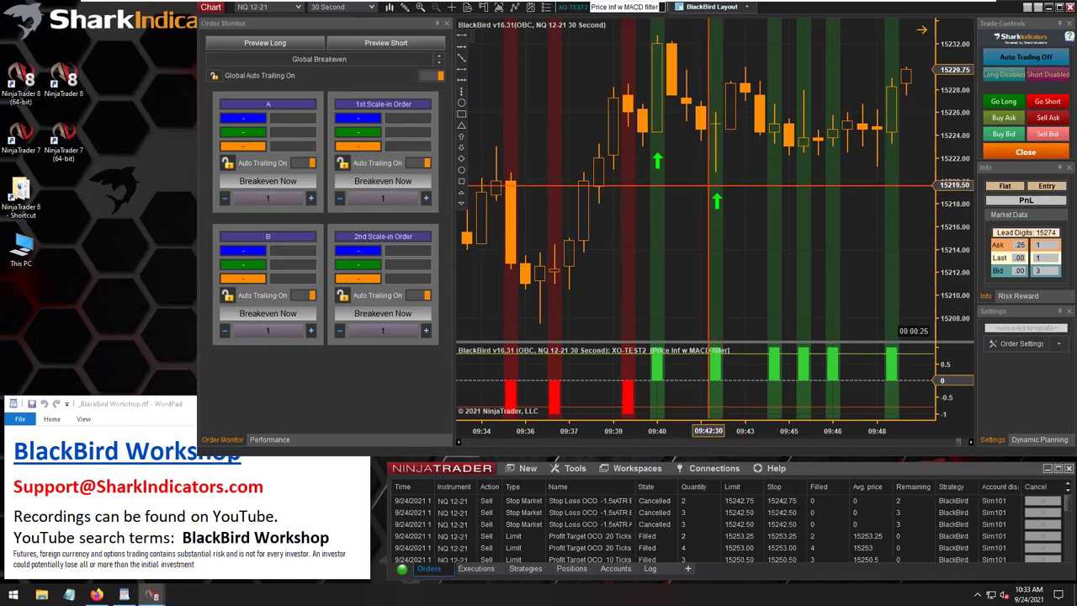
Add an up-arrow under the 09:42 signal and three under 09:45, then nudge the 09:40 arrow.
{"action": "left_click", "coordinate": [462, 139]}
{"action": "left_click", "coordinate": [715, 223]}
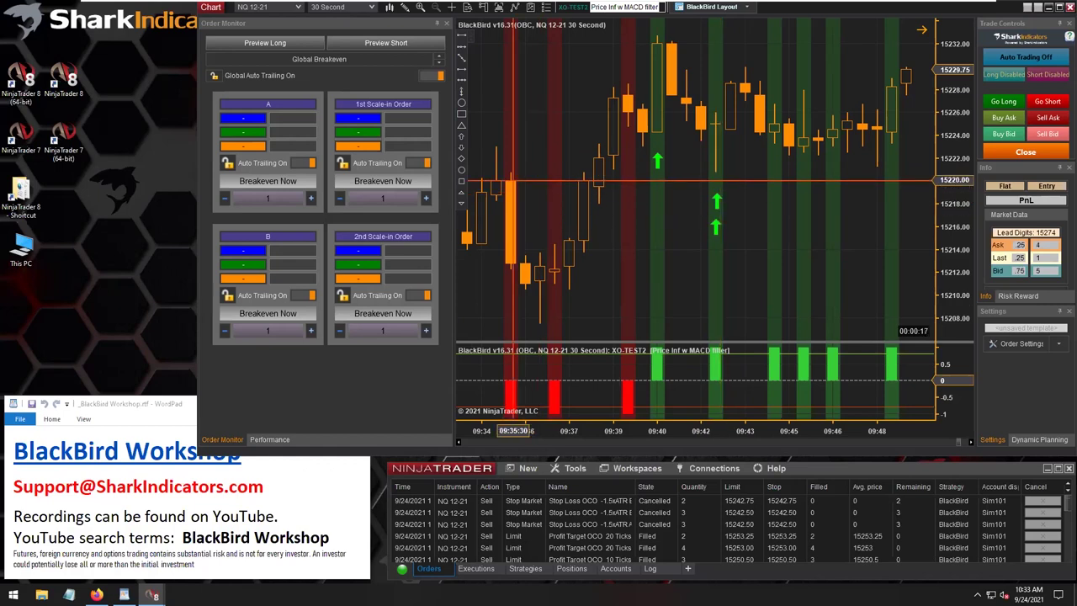
{"action": "left_click", "coordinate": [462, 139]}
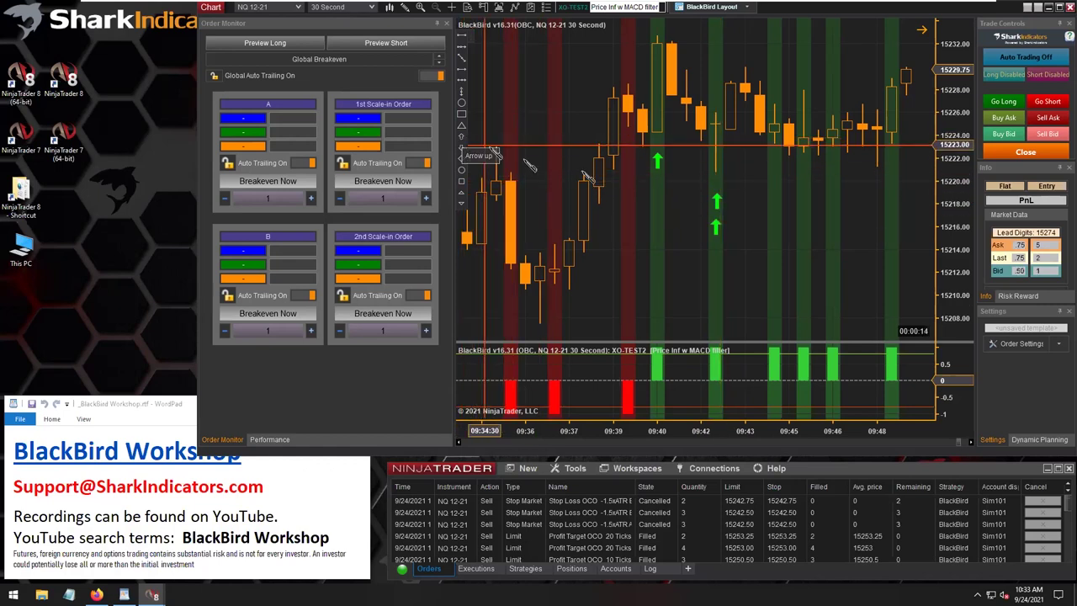
{"action": "left_click", "coordinate": [774, 196]}
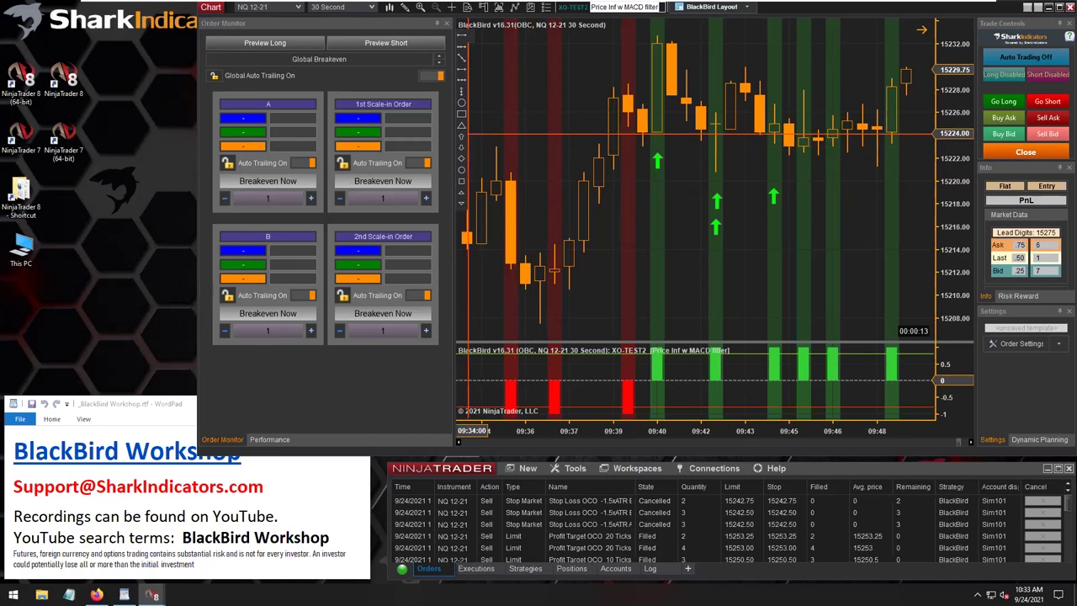
{"action": "left_click", "coordinate": [462, 138]}
{"action": "left_click", "coordinate": [773, 215]}
{"action": "left_click", "coordinate": [462, 137]}
{"action": "left_click", "coordinate": [773, 249]}
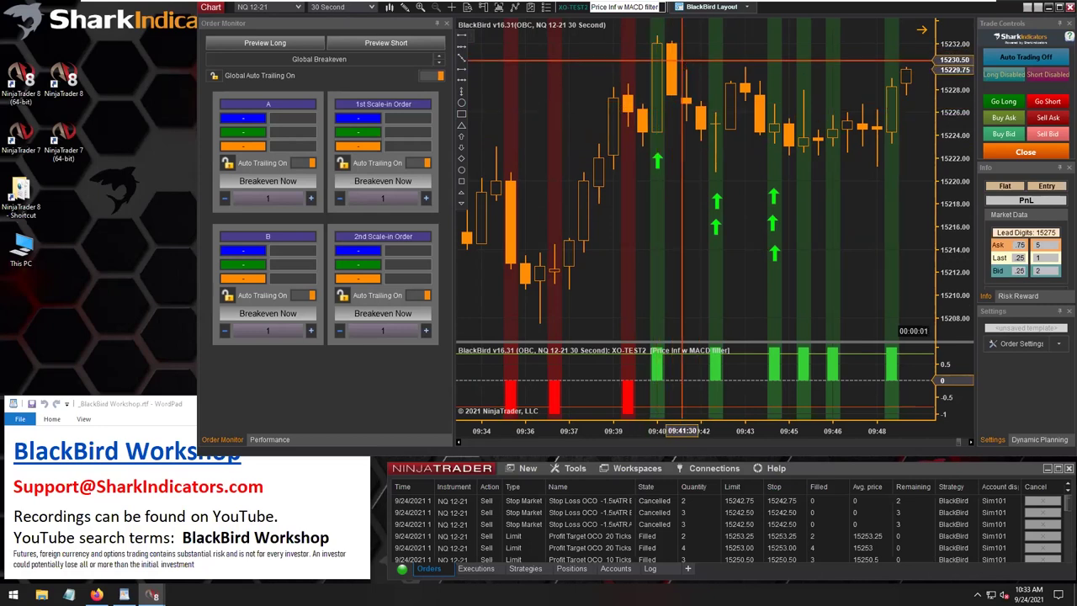
{"action": "left_click_drag", "start_coordinate": [656, 164], "coordinate": [657, 159]}
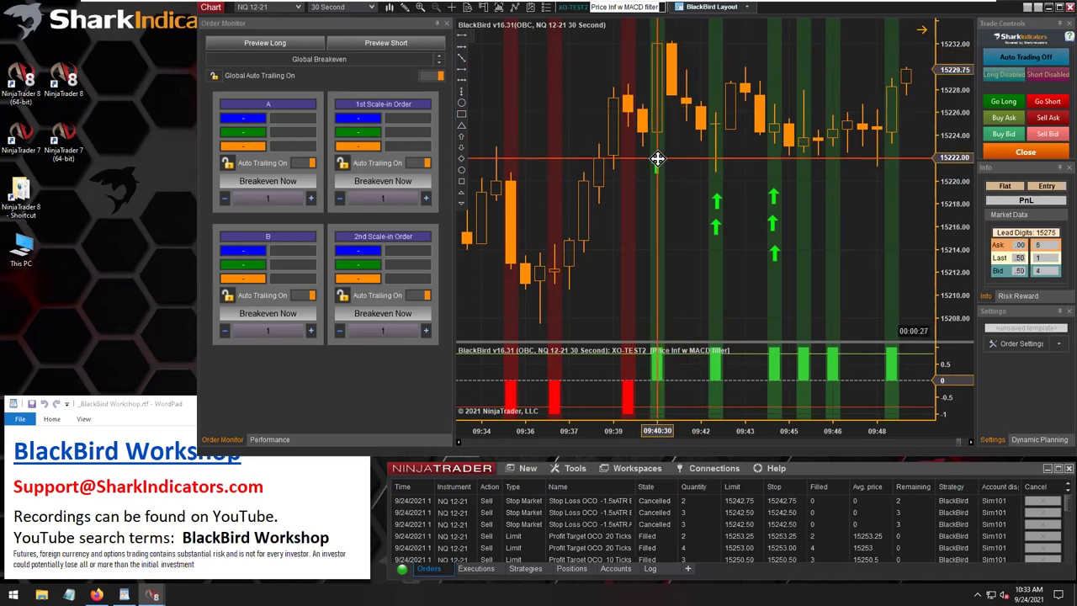
{"action": "left_click_drag", "start_coordinate": [657, 158], "coordinate": [657, 160]}
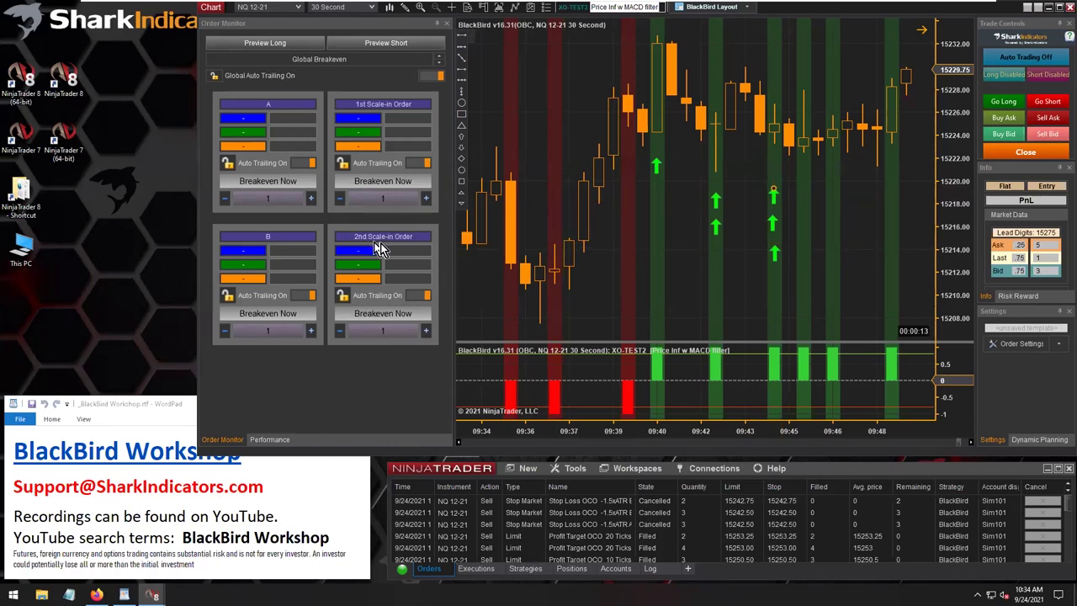
Open BlackBird Order Settings and show the 1st Scale-in's Place After Trade Signal trigger.
{"action": "left_click", "coordinate": [1022, 344]}
{"action": "left_click_drag", "start_coordinate": [324, 20], "coordinate": [302, 324]}
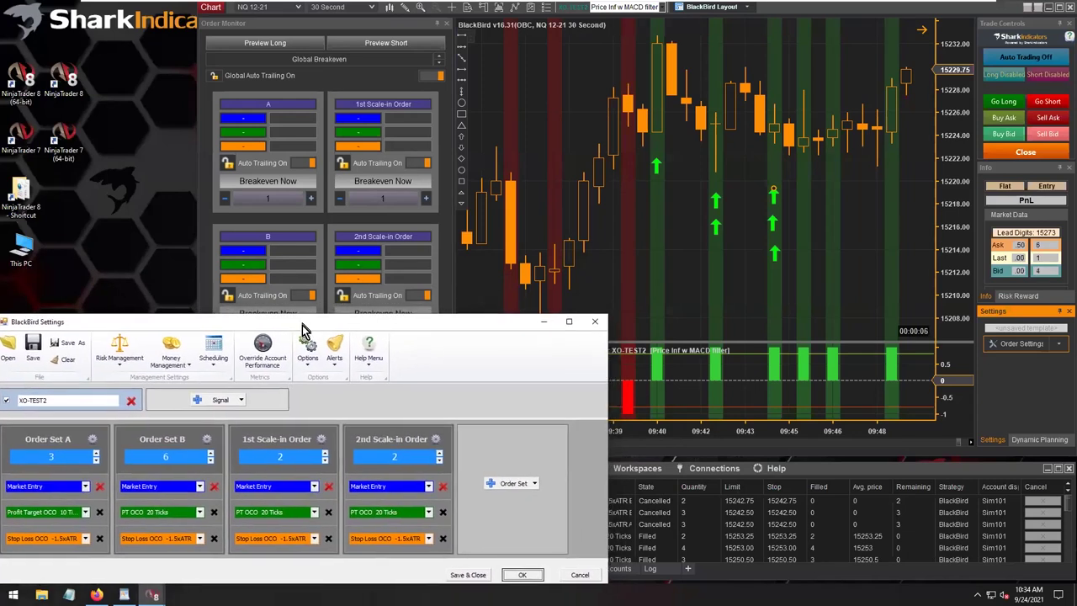
{"action": "left_click", "coordinate": [276, 491]}
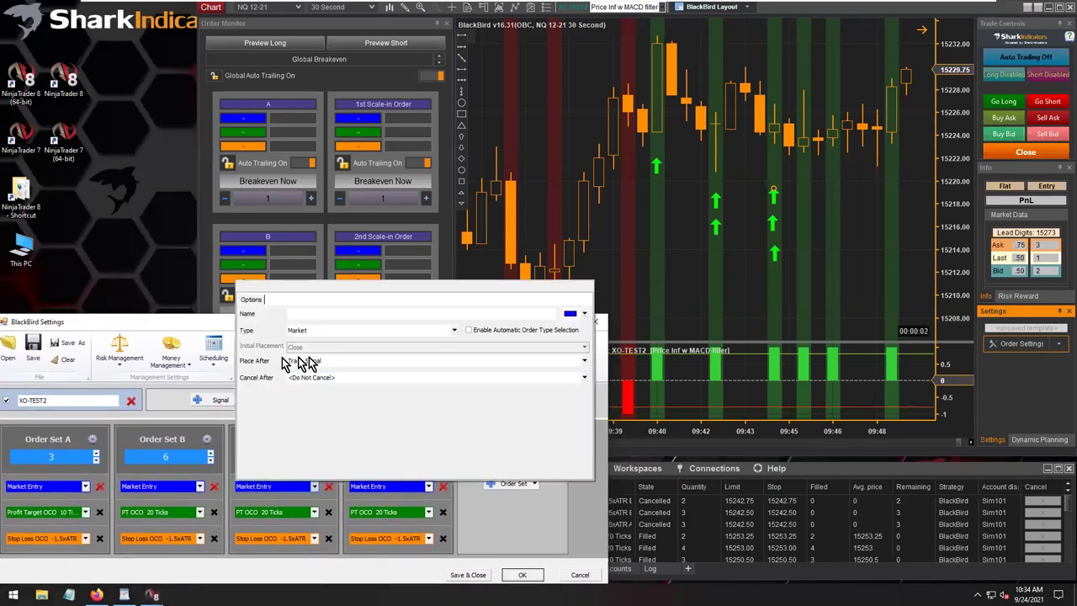
{"action": "left_click", "coordinate": [338, 361]}
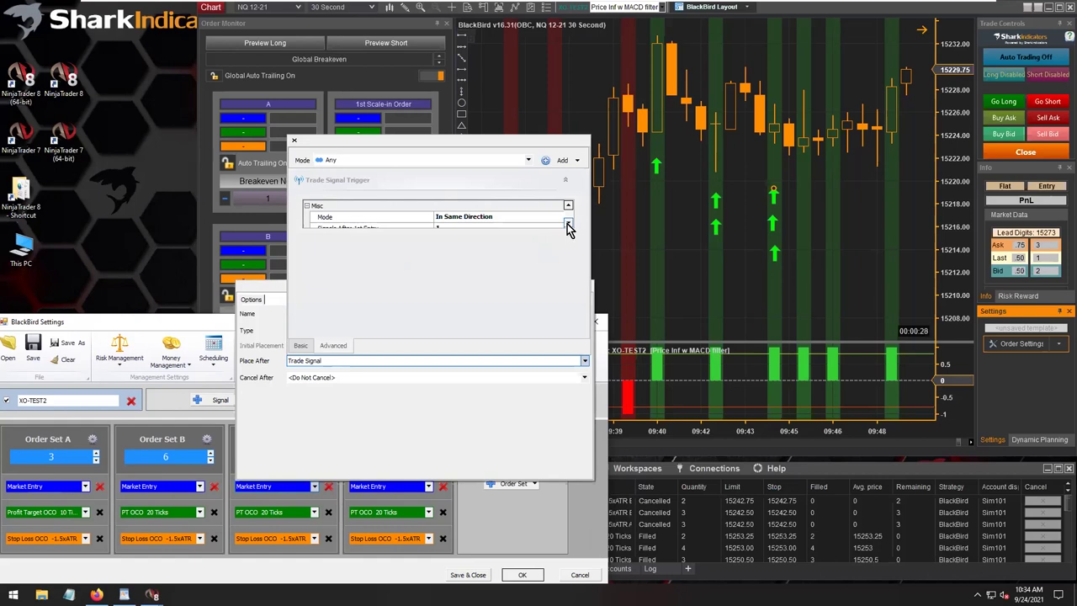
Confirm the 1st Scale-in's Signals After 1st Entry is 1, then bring up the 2nd Scale-in entry options.
{"action": "left_click", "coordinate": [390, 222]}
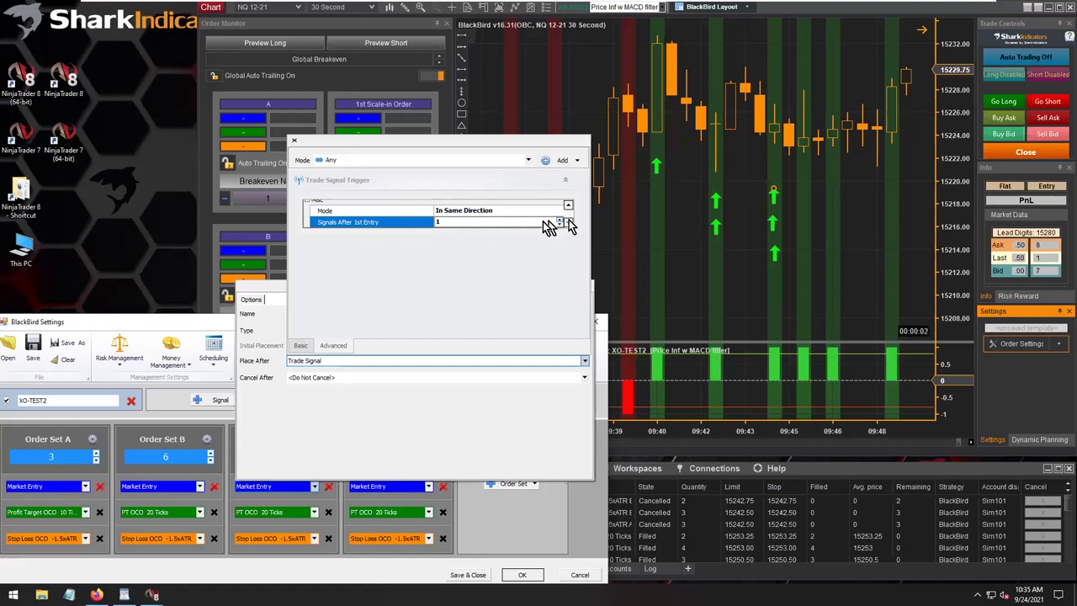
{"action": "left_click", "coordinate": [445, 222]}
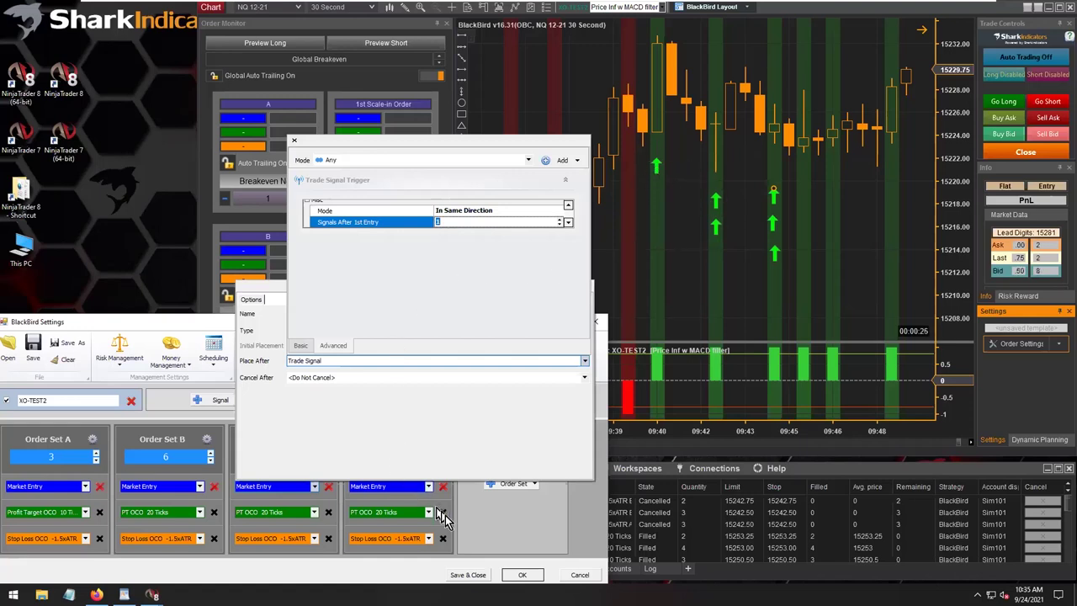
{"action": "left_click", "coordinate": [387, 489]}
{"action": "left_click", "coordinate": [387, 487]}
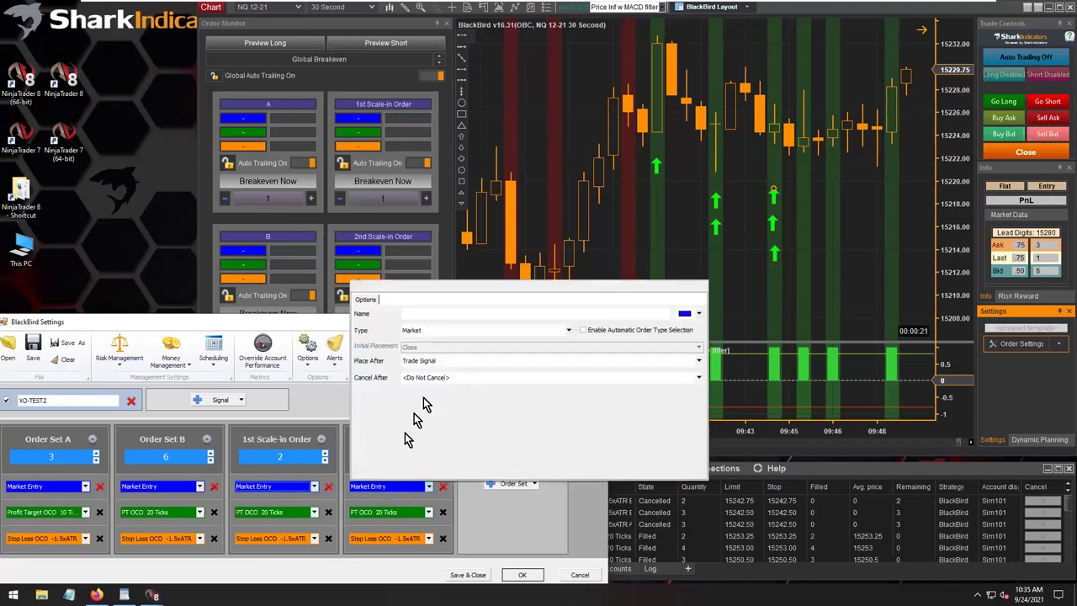
Set the 2nd Scale-in's Trade Signal trigger to 2 Signals After 1st Entry.
{"action": "left_click", "coordinate": [450, 364]}
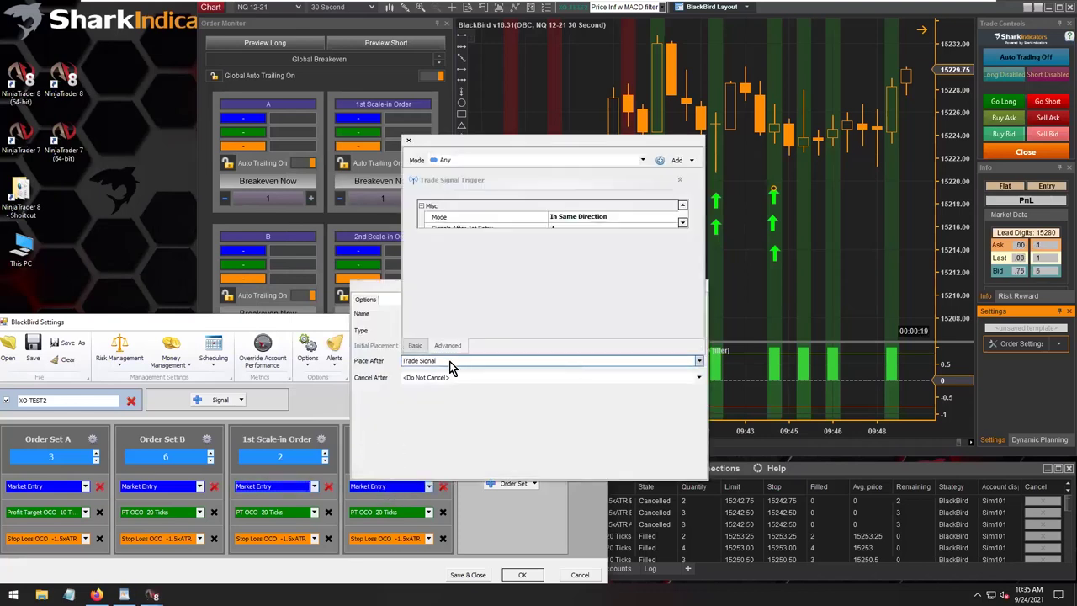
{"action": "left_click", "coordinate": [683, 224]}
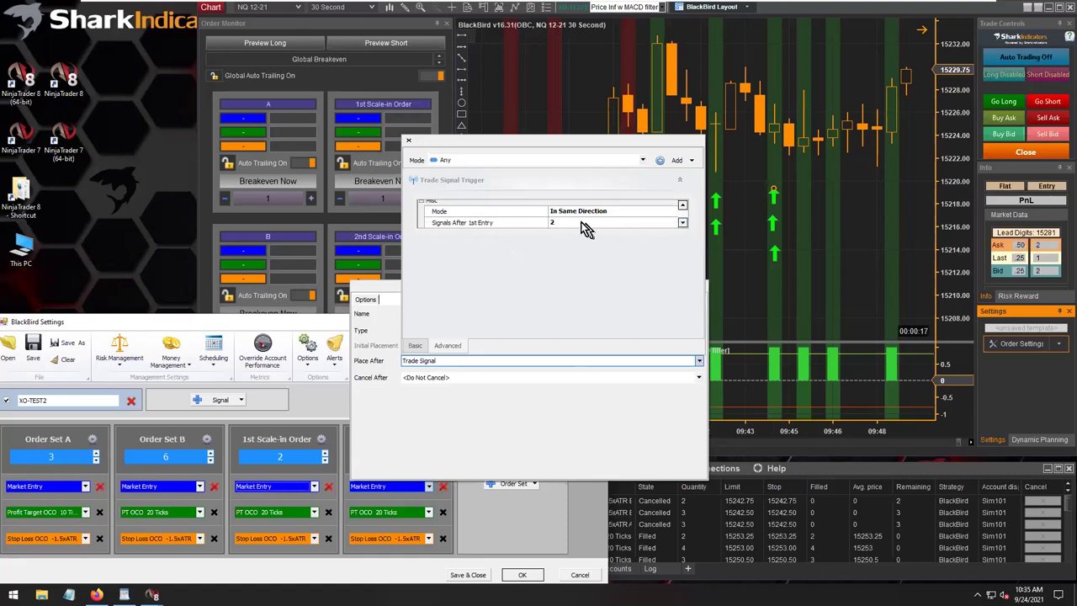
{"action": "left_click", "coordinate": [492, 222]}
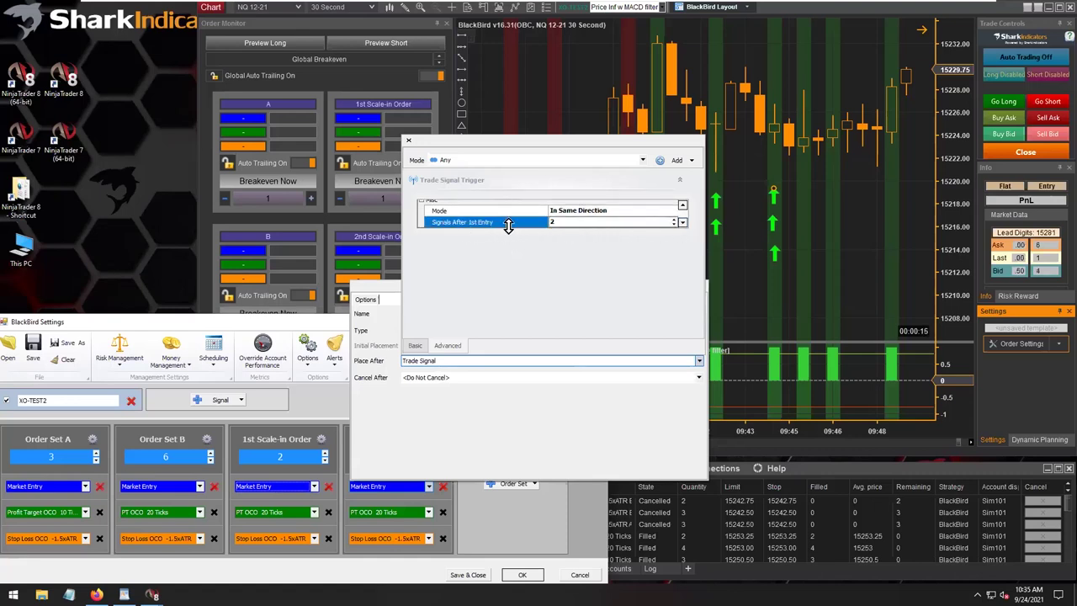
{"action": "left_click", "coordinate": [557, 222]}
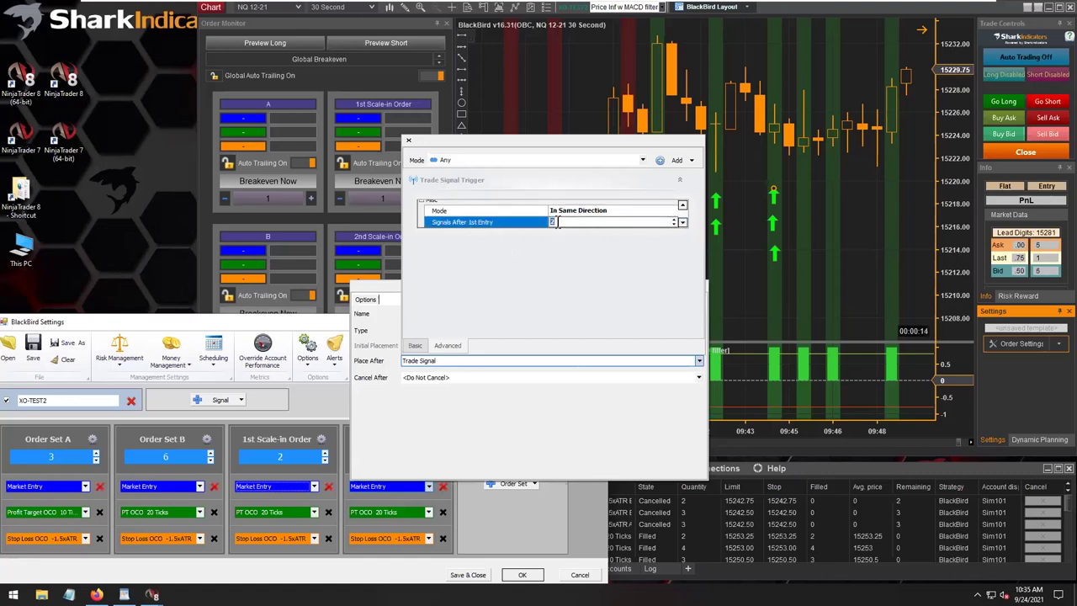
{"action": "left_click", "coordinate": [607, 221]}
{"action": "double_click", "coordinate": [558, 222]}
{"action": "left_click", "coordinate": [558, 222]}
{"action": "left_click", "coordinate": [444, 411]}
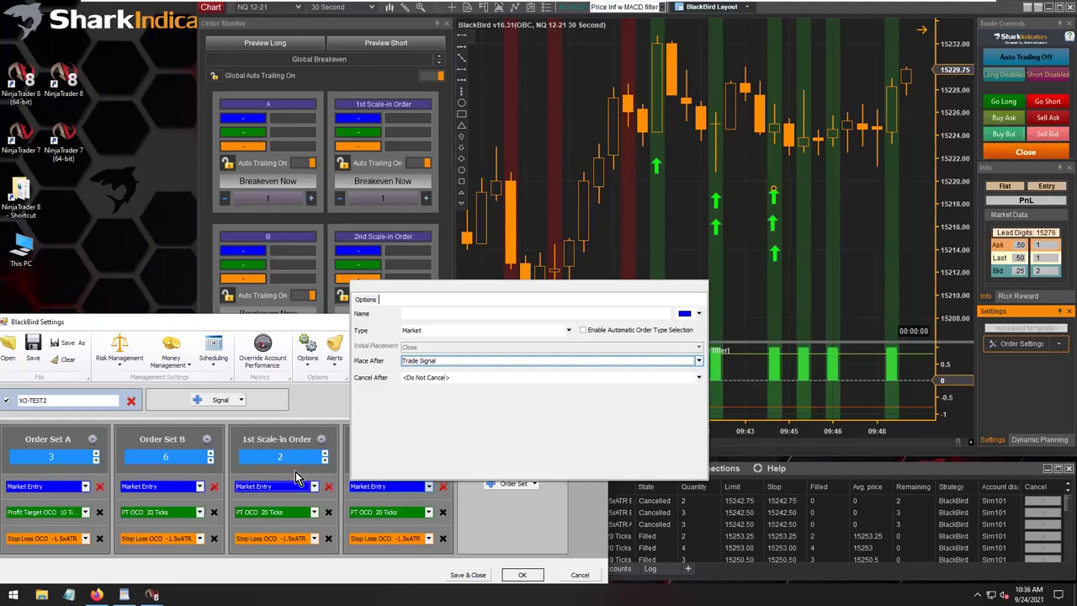
{"action": "left_click", "coordinate": [444, 362]}
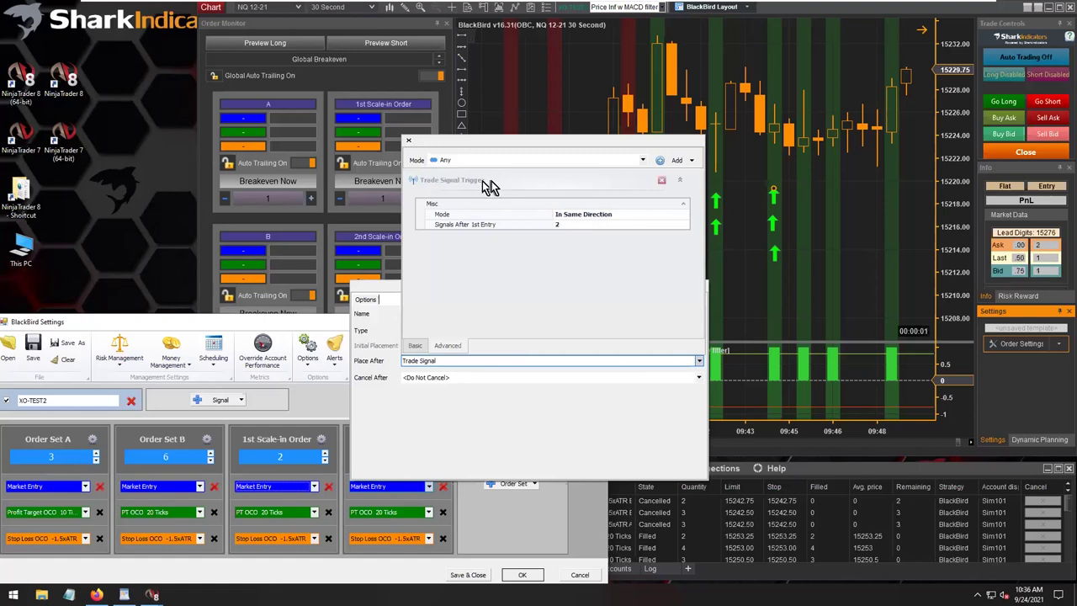
{"action": "left_click", "coordinate": [693, 160]}
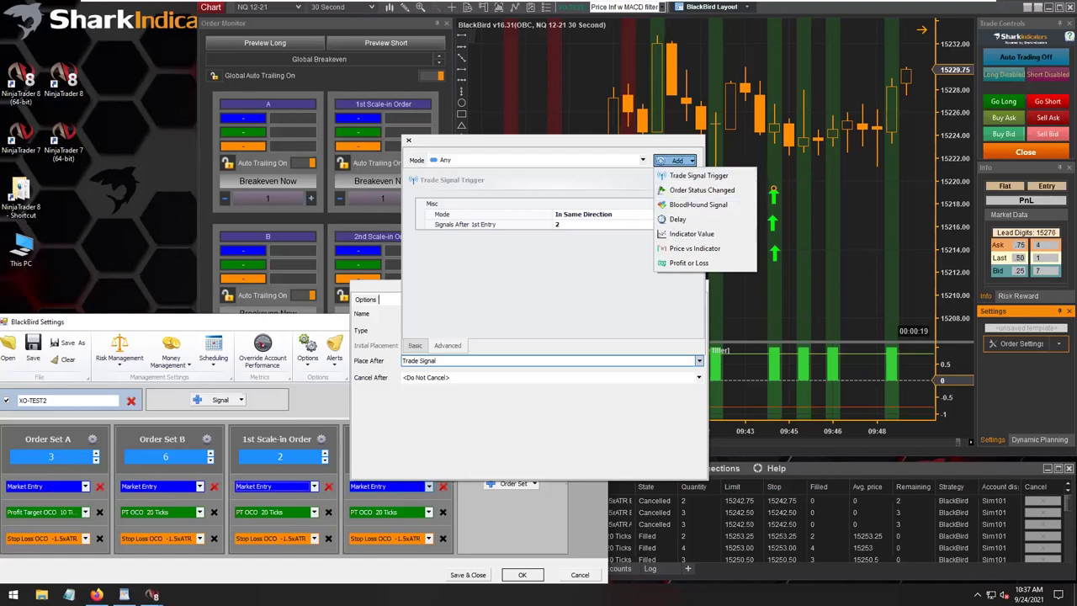
Dismiss the trigger-type list and reopen the 1st Scale-in Market Entry options.
{"action": "left_click", "coordinate": [517, 297]}
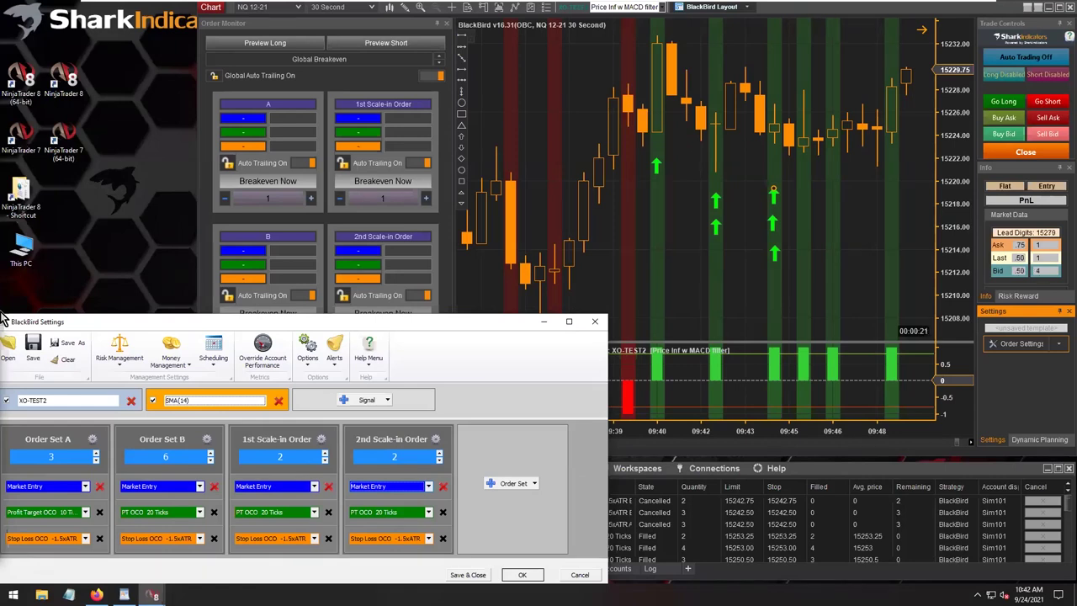
{"action": "double_click", "coordinate": [279, 489]}
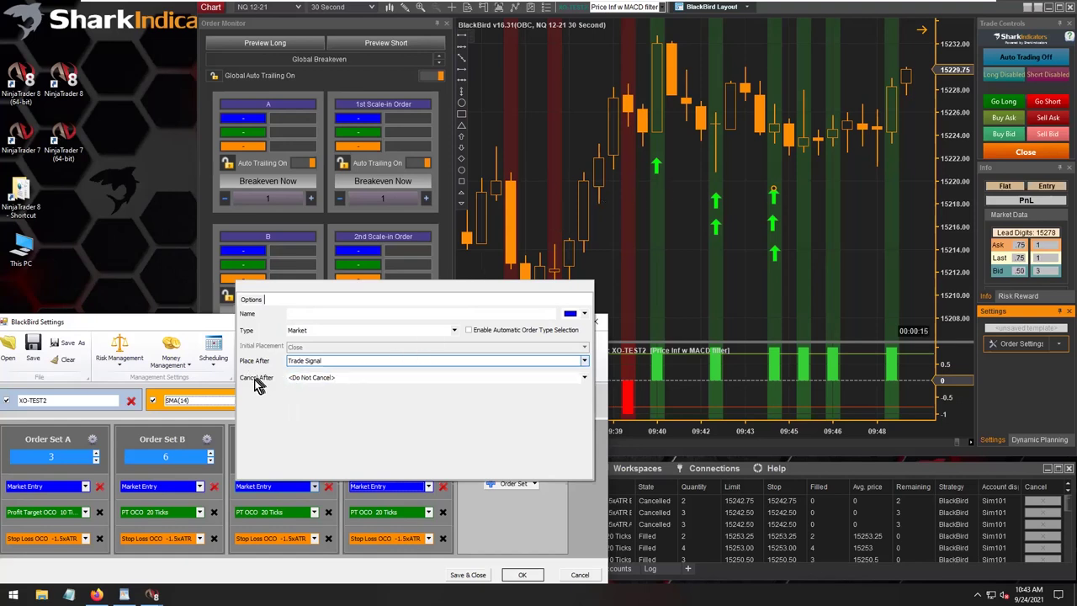
Leave the 1st Scale-in's Cancel After at <Do Not Cancel> and close its options.
{"action": "left_click", "coordinate": [333, 380]}
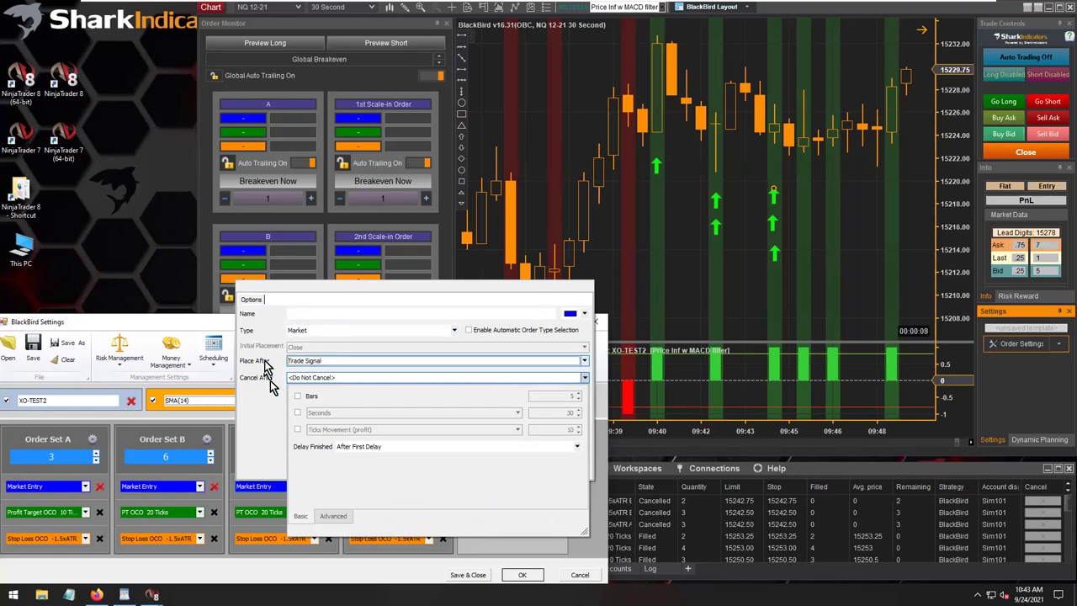
{"action": "left_click", "coordinate": [268, 409]}
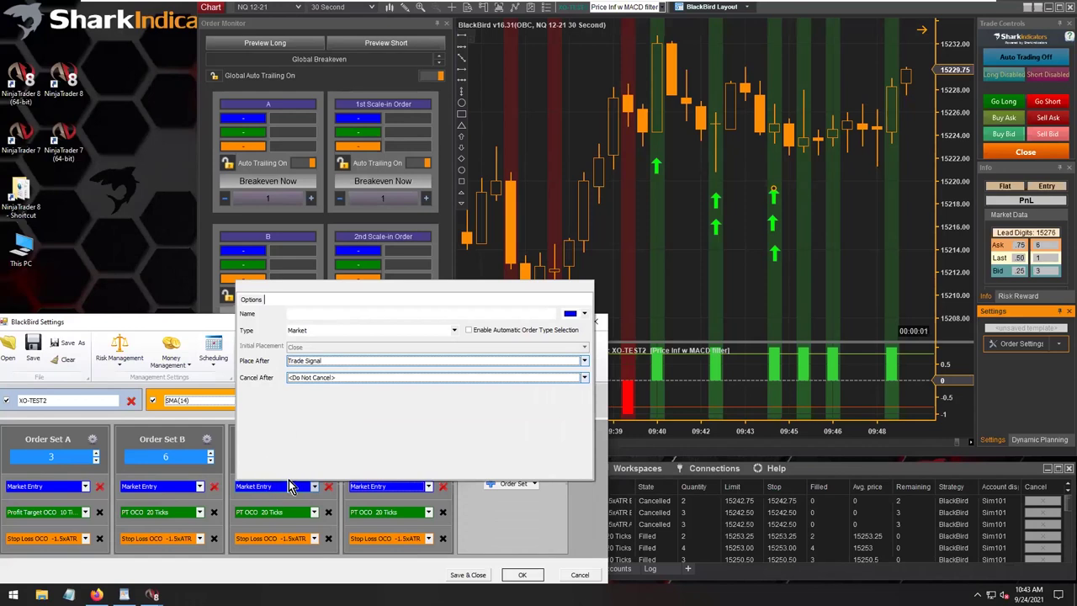
{"action": "left_click", "coordinate": [493, 526]}
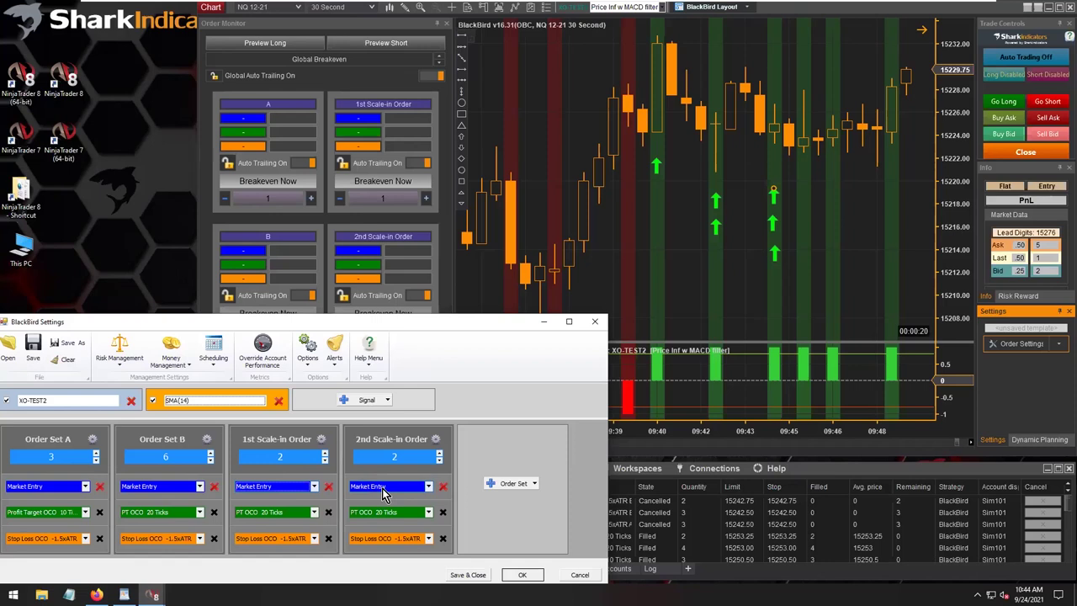
Leave the 2nd Scale-in's Cancel After at <Do Not Cancel> and close its options.
{"action": "double_click", "coordinate": [382, 488]}
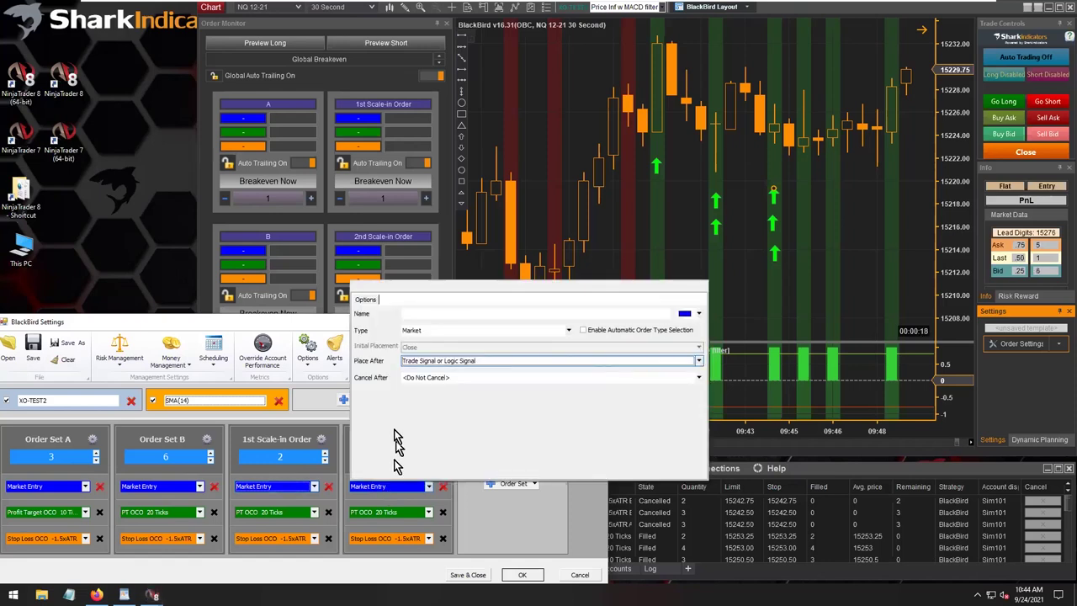
{"action": "left_click", "coordinate": [428, 378]}
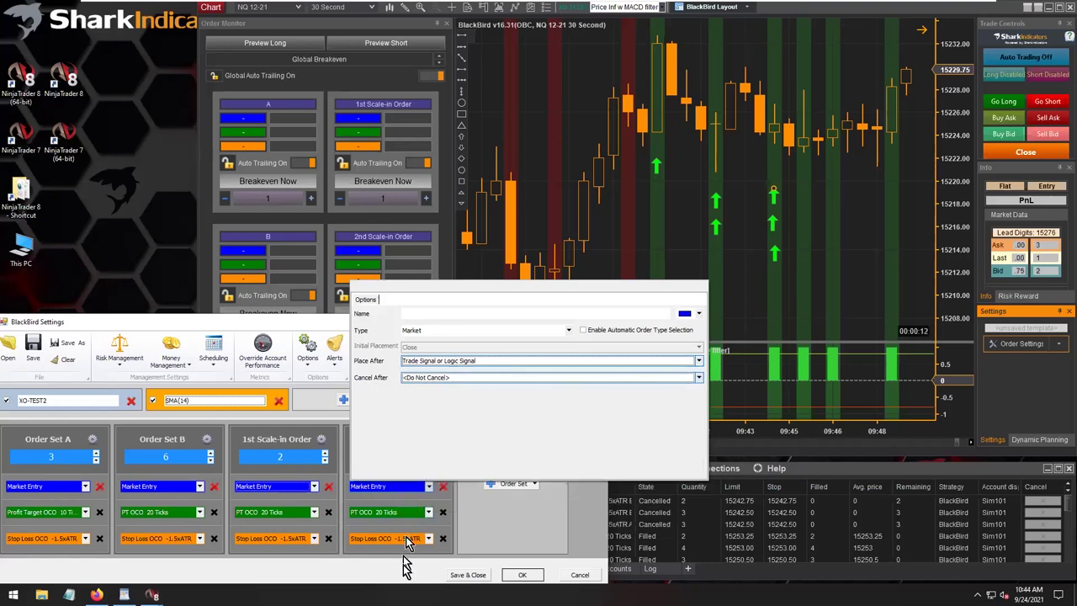
{"action": "left_click", "coordinate": [373, 574]}
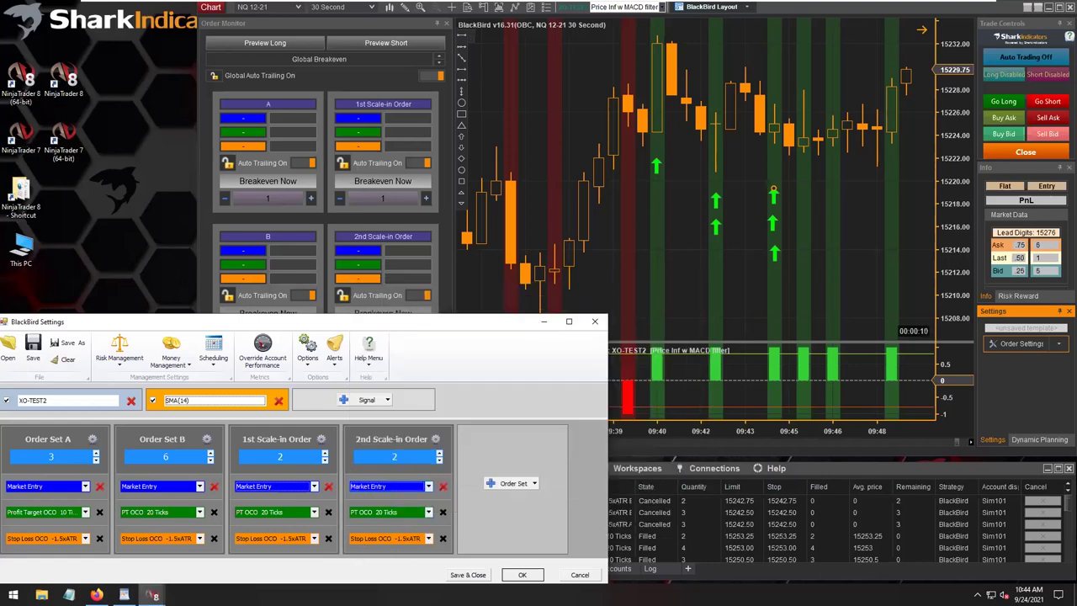
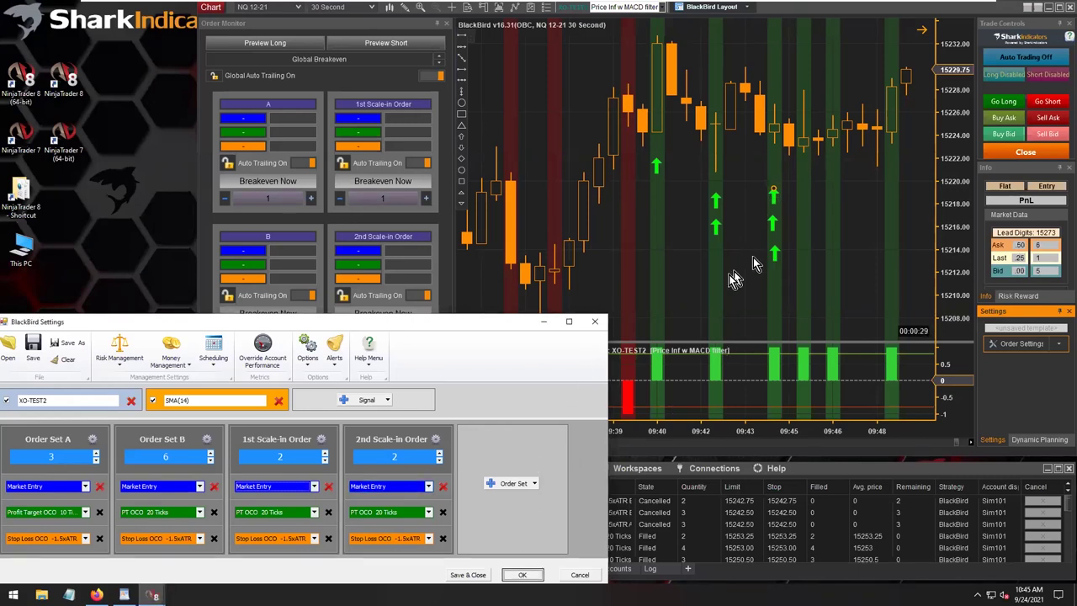
Apply the BlackBird order settings and list running strategies, with BlackBird on NQ 12-21 enabled.
{"action": "left_click", "coordinate": [519, 577]}
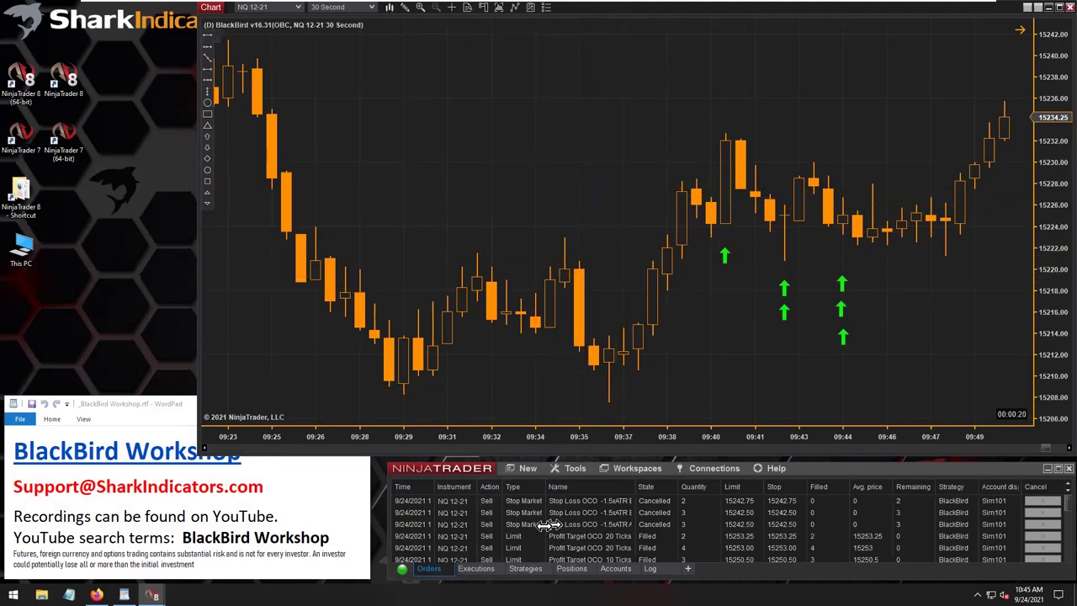
{"action": "left_click", "coordinate": [527, 569]}
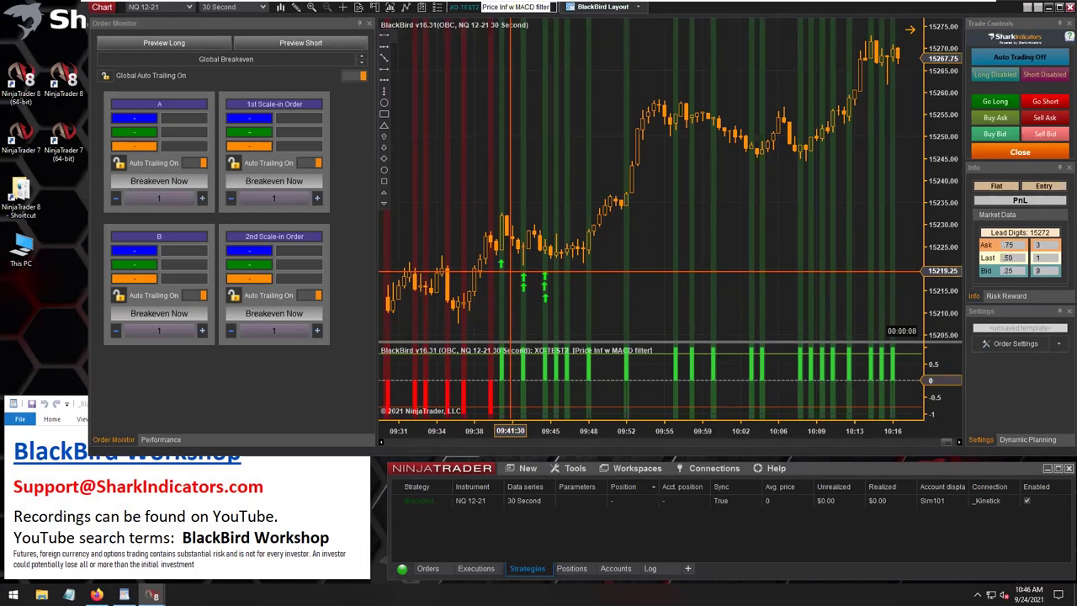
Review earlier price history on the chart, then reopen BlackBird Order Settings for XO-TEST2.
{"action": "left_click_drag", "start_coordinate": [722, 255], "coordinate": [636, 233]}
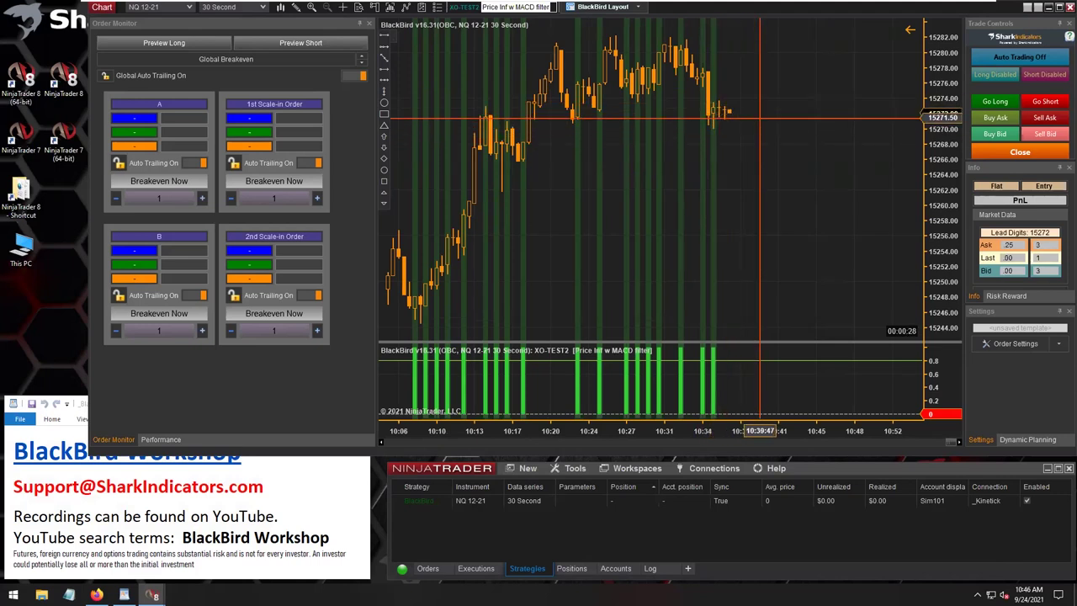
{"action": "scroll", "coordinate": [760, 118], "scroll_direction": "up", "scroll_amount": 5}
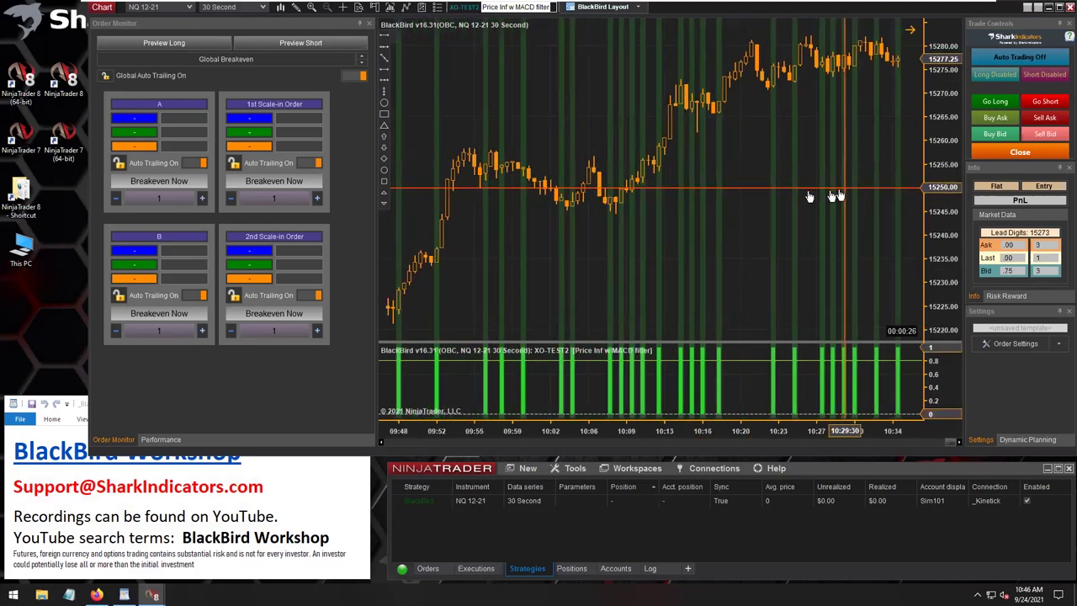
{"action": "scroll", "coordinate": [615, 241], "scroll_direction": "up", "scroll_amount": 3}
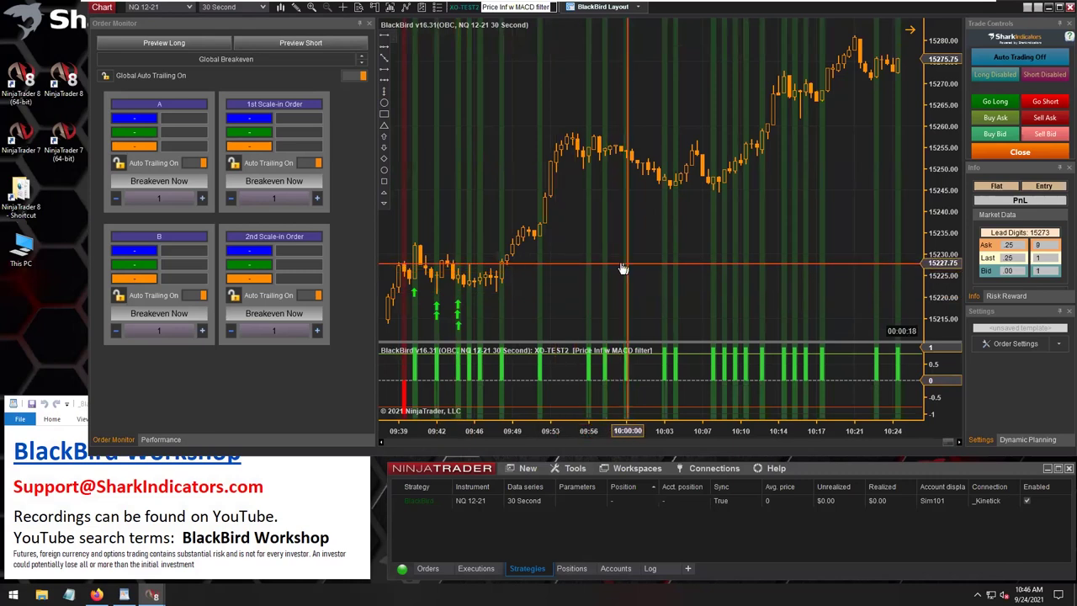
{"action": "scroll", "coordinate": [621, 261], "scroll_direction": "down", "scroll_amount": 3}
{"action": "scroll", "coordinate": [719, 239], "scroll_direction": "down", "scroll_amount": 5}
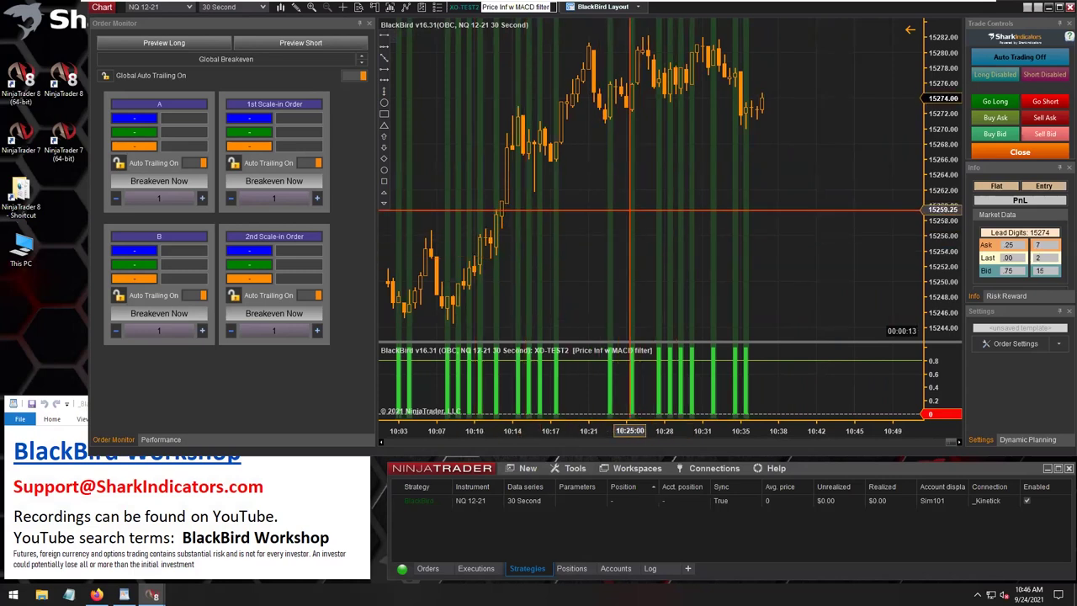
{"action": "scroll", "coordinate": [648, 227], "scroll_direction": "up", "scroll_amount": 4}
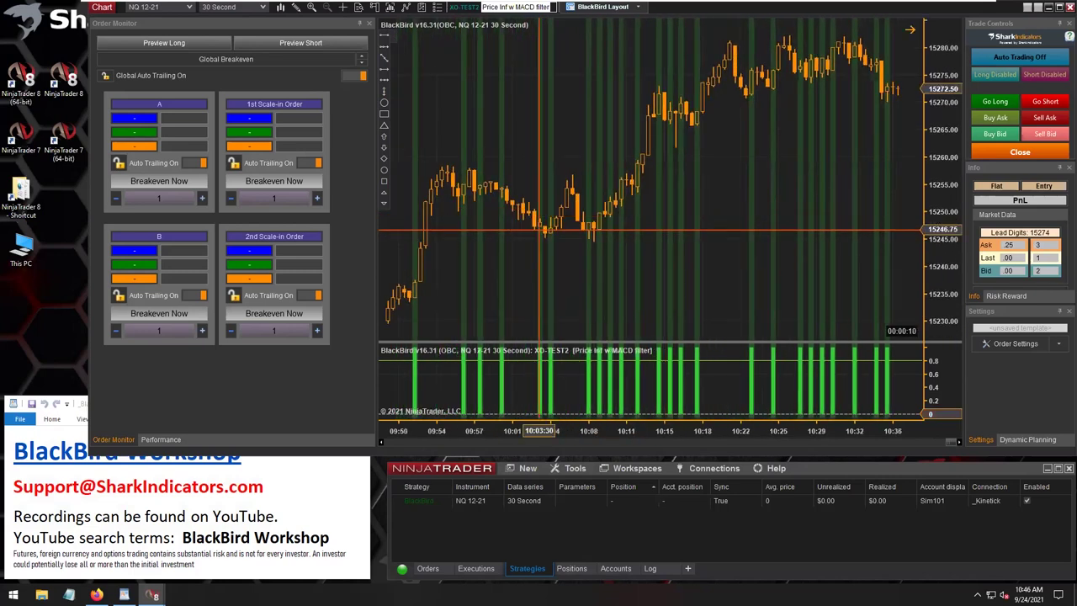
{"action": "scroll", "coordinate": [652, 240], "scroll_direction": "up", "scroll_amount": 3}
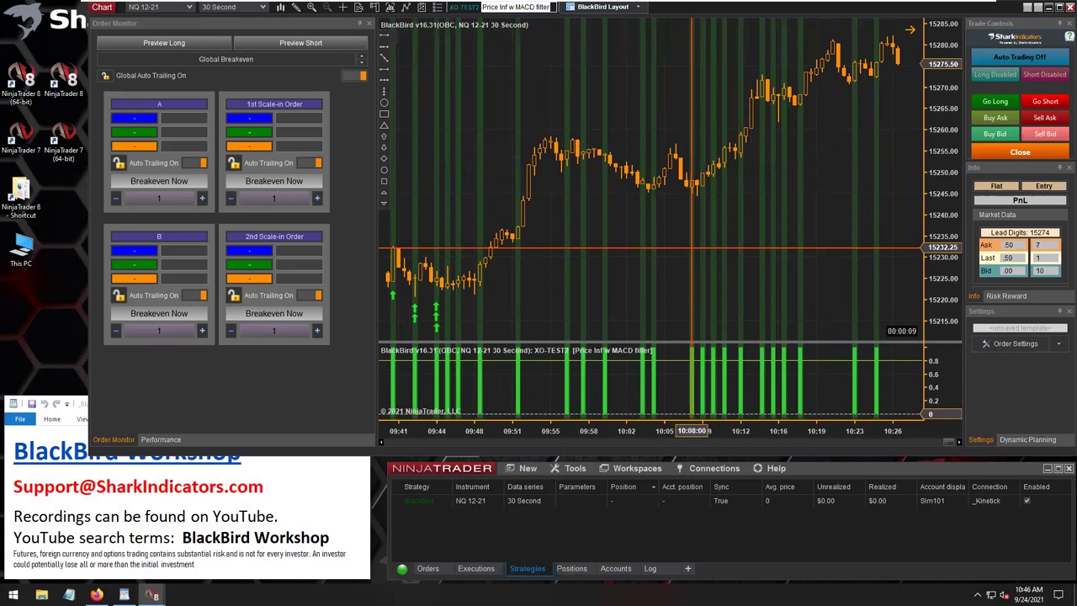
{"action": "left_click", "coordinate": [1012, 346]}
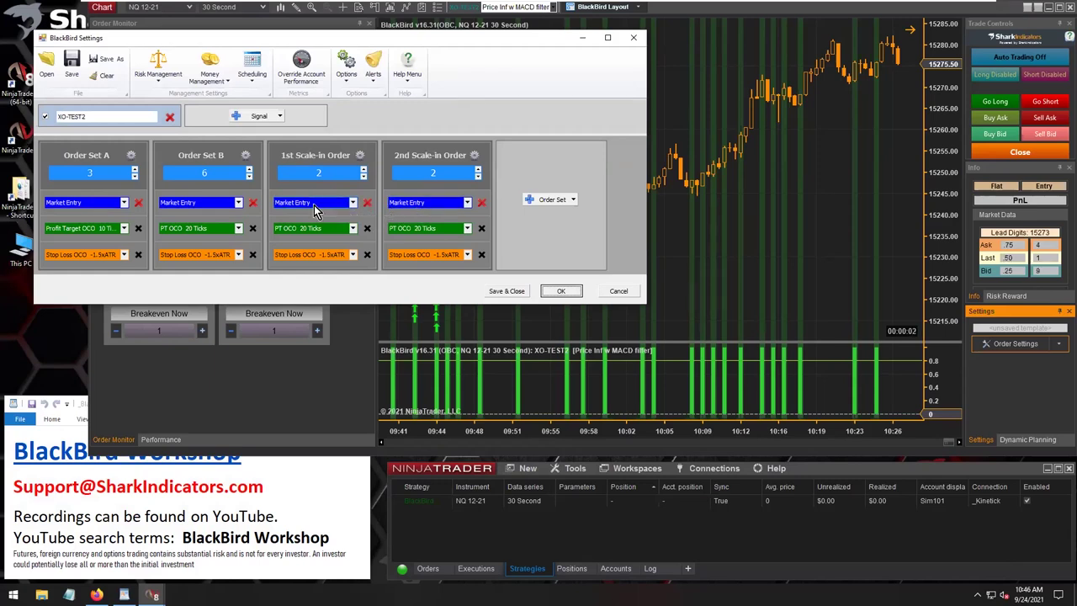
Check the 2nd Scale-in's Cancel After conditions, then list placement condition types for the 1st Scale-in.
{"action": "left_click", "coordinate": [435, 204]}
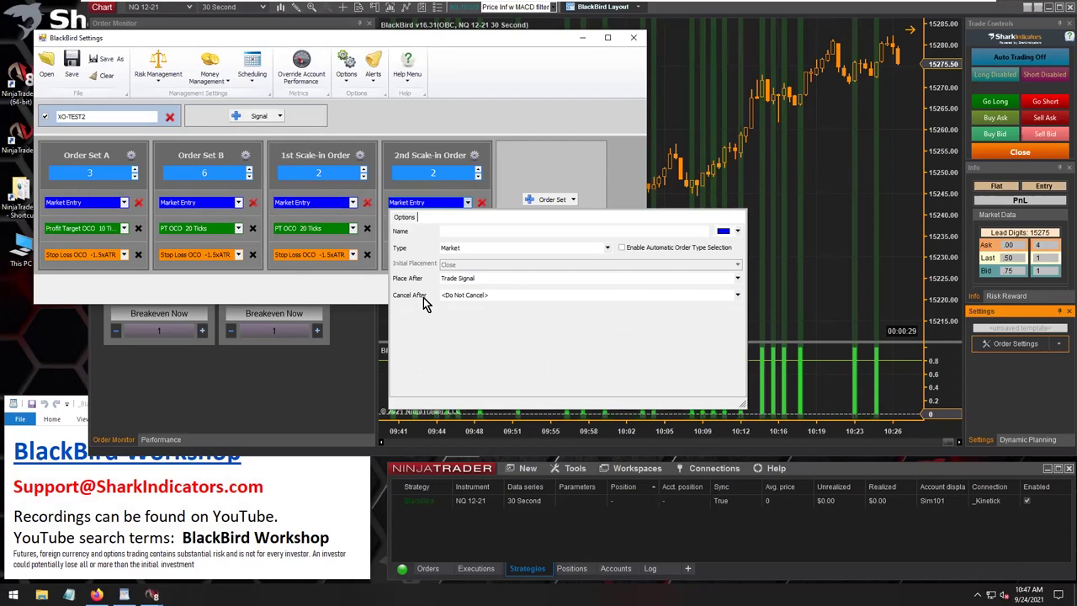
{"action": "left_click", "coordinate": [469, 296]}
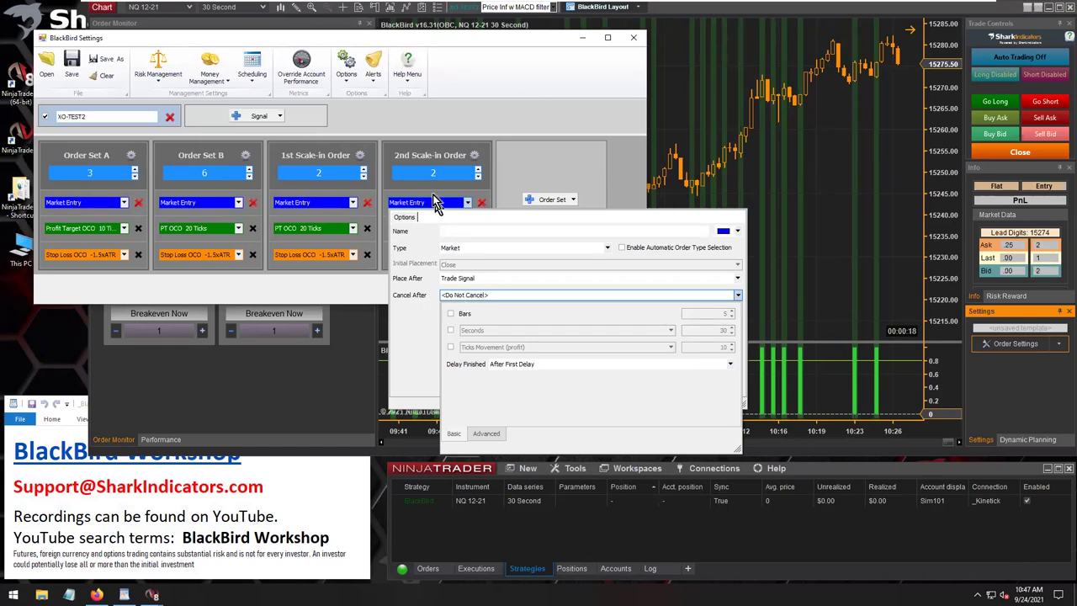
{"action": "left_click", "coordinate": [327, 301]}
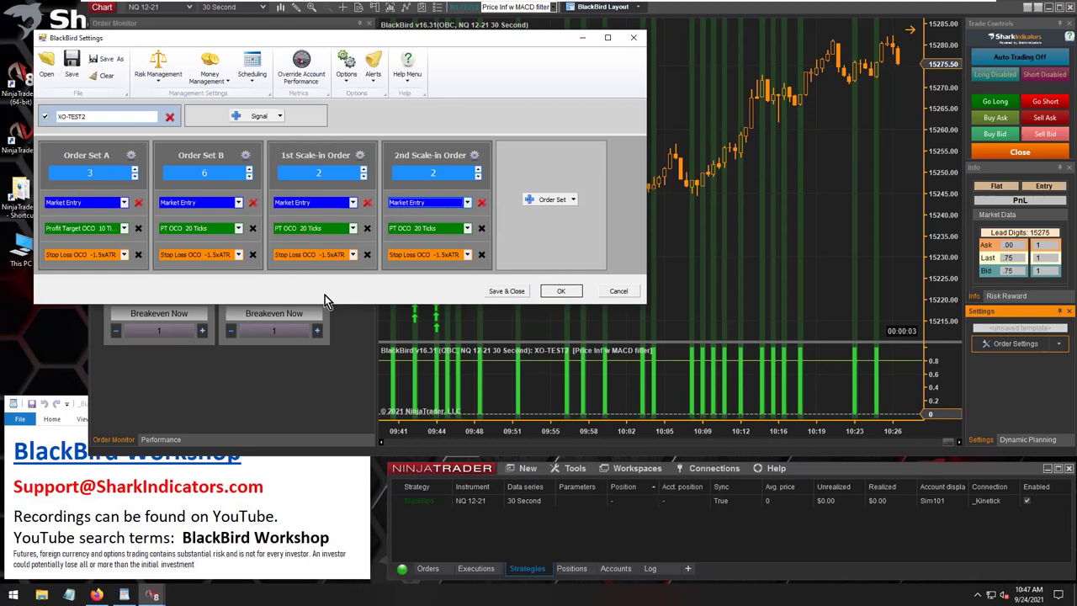
{"action": "left_click", "coordinate": [427, 202]}
{"action": "left_click", "coordinate": [600, 300]}
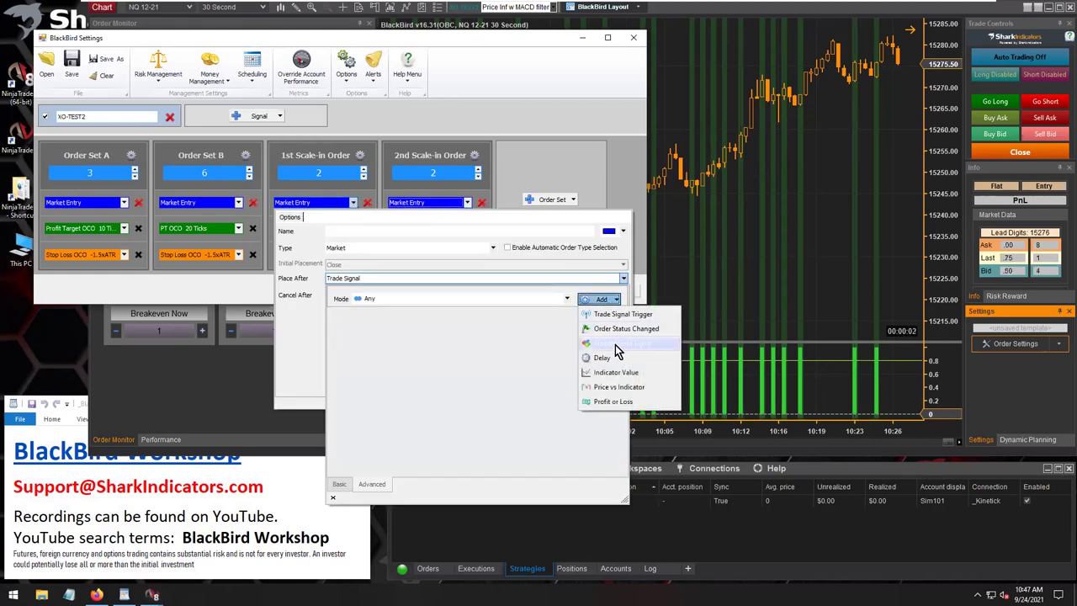
Trigger the 1st Scale-in on a BloodHound Signal using the 1st Scale-in Signal template, and apply.
{"action": "left_click", "coordinate": [615, 345]}
{"action": "left_click", "coordinate": [522, 367]}
{"action": "left_click", "coordinate": [608, 363]}
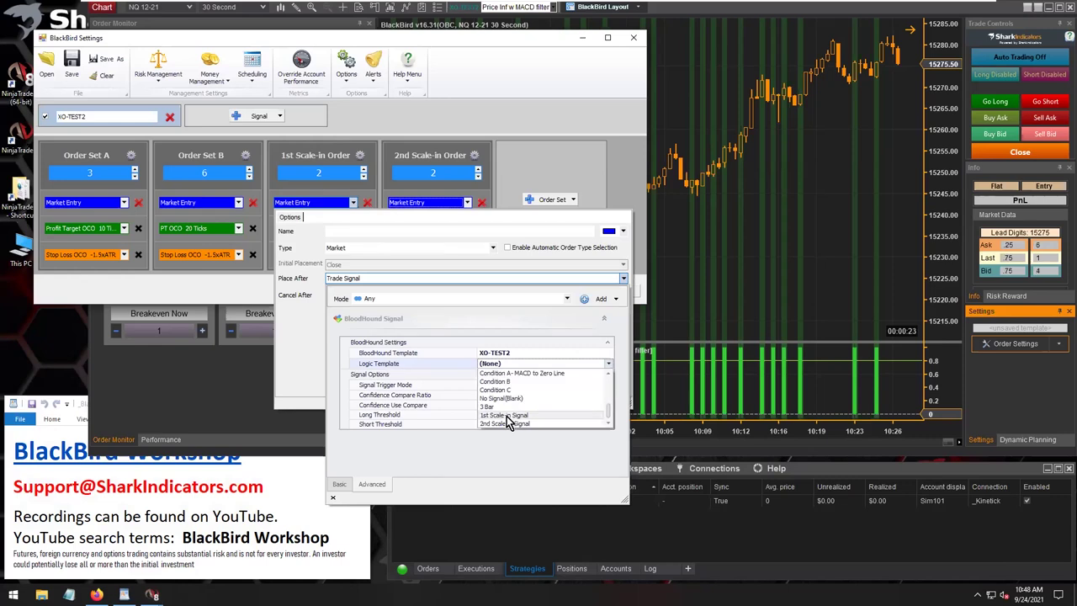
{"action": "left_click", "coordinate": [505, 415]}
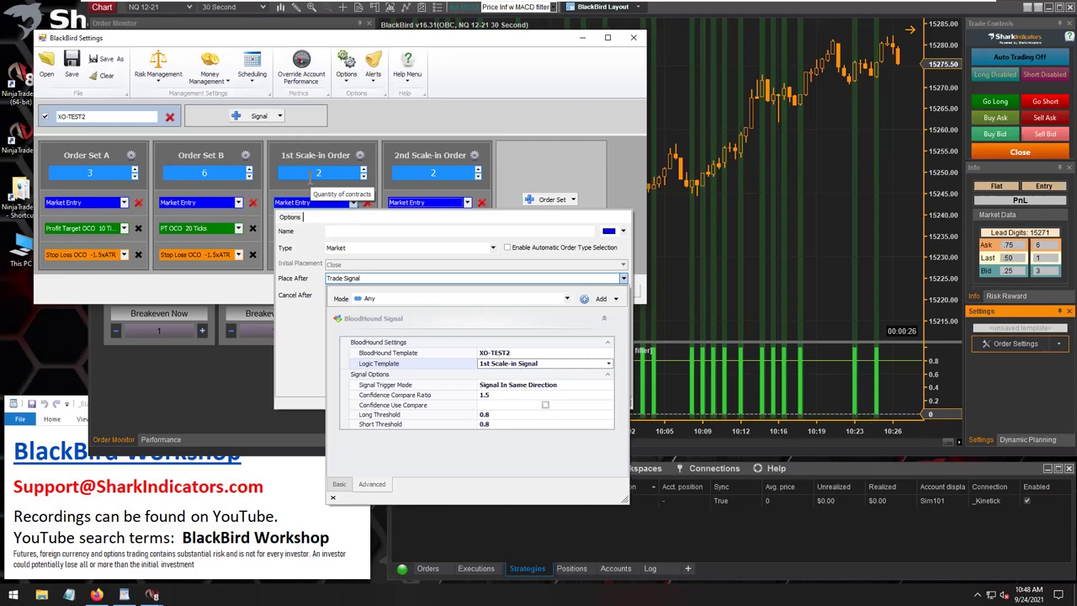
{"action": "left_click", "coordinate": [507, 174]}
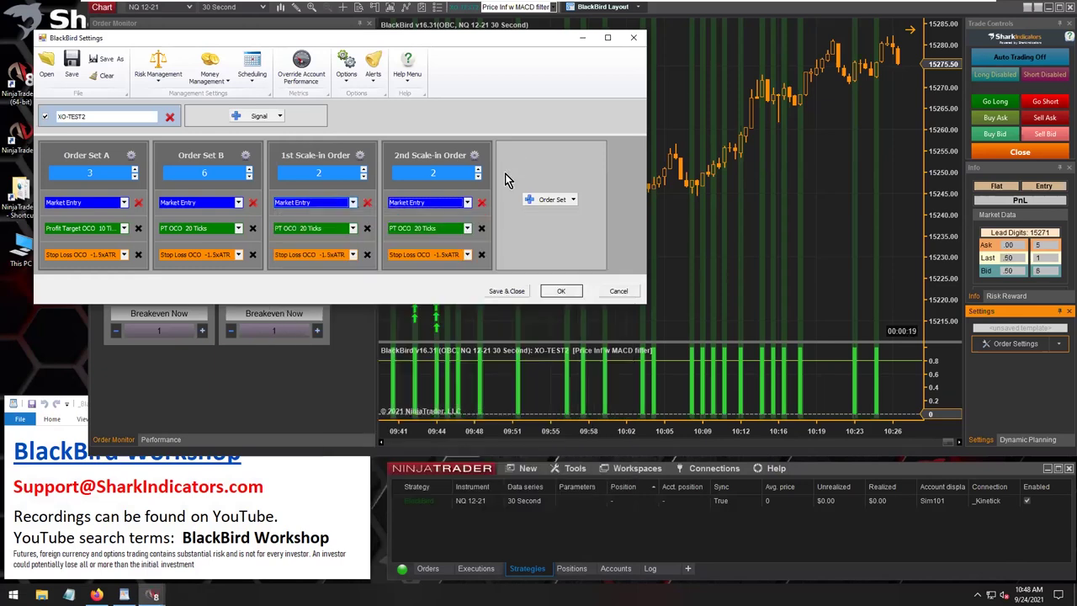
{"action": "left_click", "coordinate": [555, 298]}
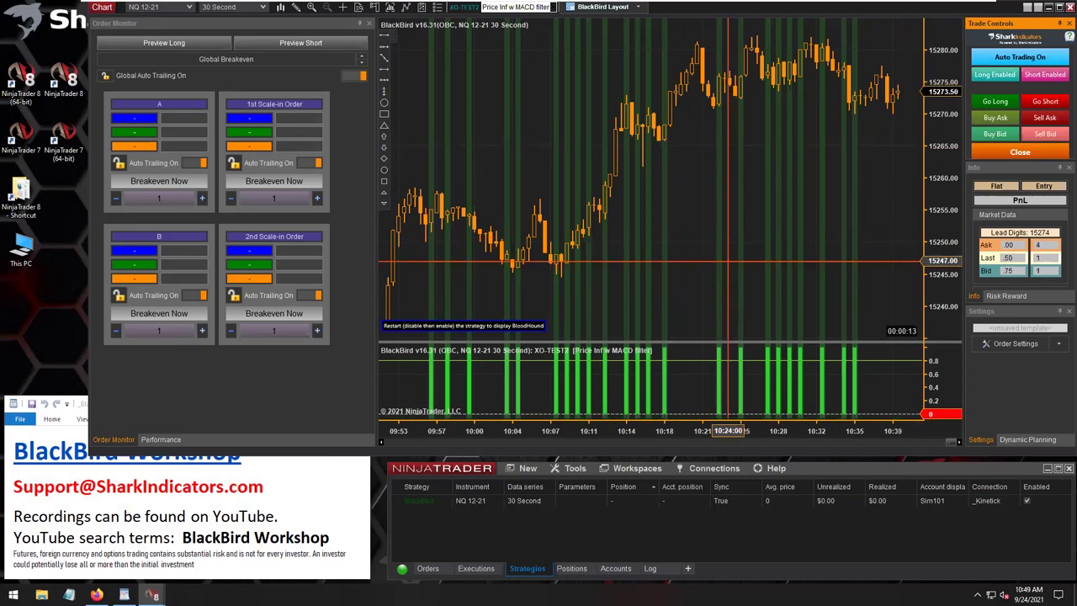
Widen the chart bars with the scale-in orders shown as pending.
{"action": "left_click_drag", "start_coordinate": [729, 430], "coordinate": [761, 428]}
Stretch the chart bars further while order sets A and B fill.
{"action": "left_click_drag", "start_coordinate": [732, 345], "coordinate": [732, 382]}
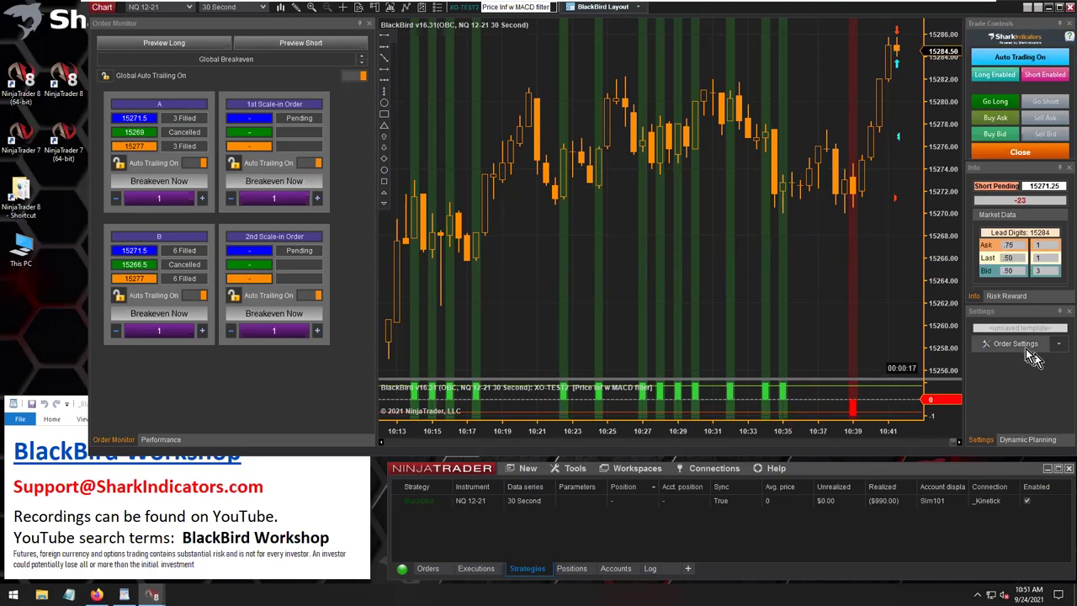
Reopen the 2nd Scale-in's Cancel After options and turn off the 30-minute delay.
{"action": "left_click", "coordinate": [1015, 344]}
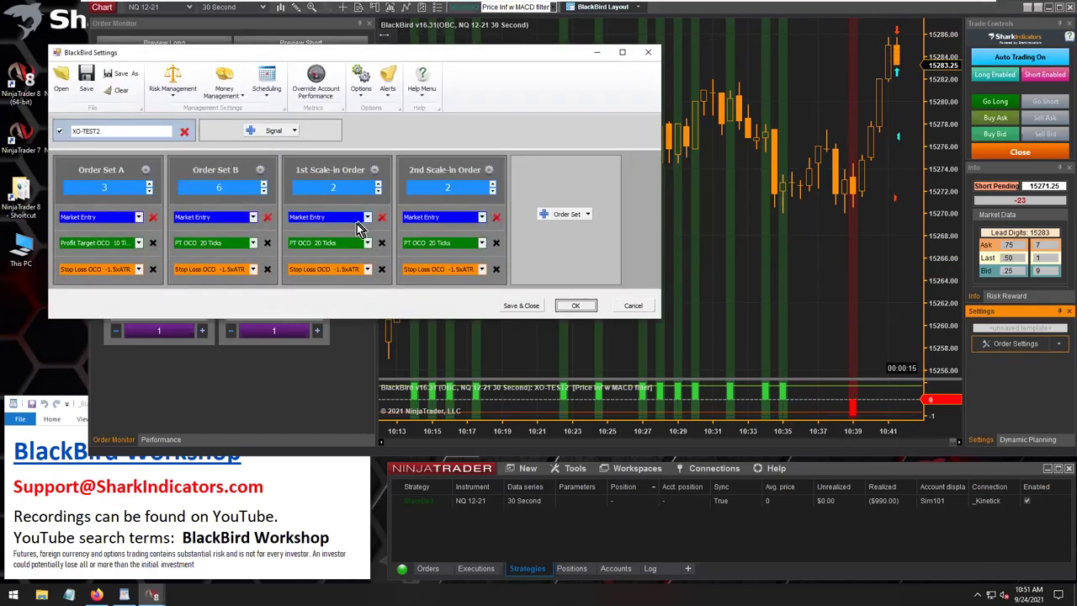
{"action": "left_click", "coordinate": [450, 220]}
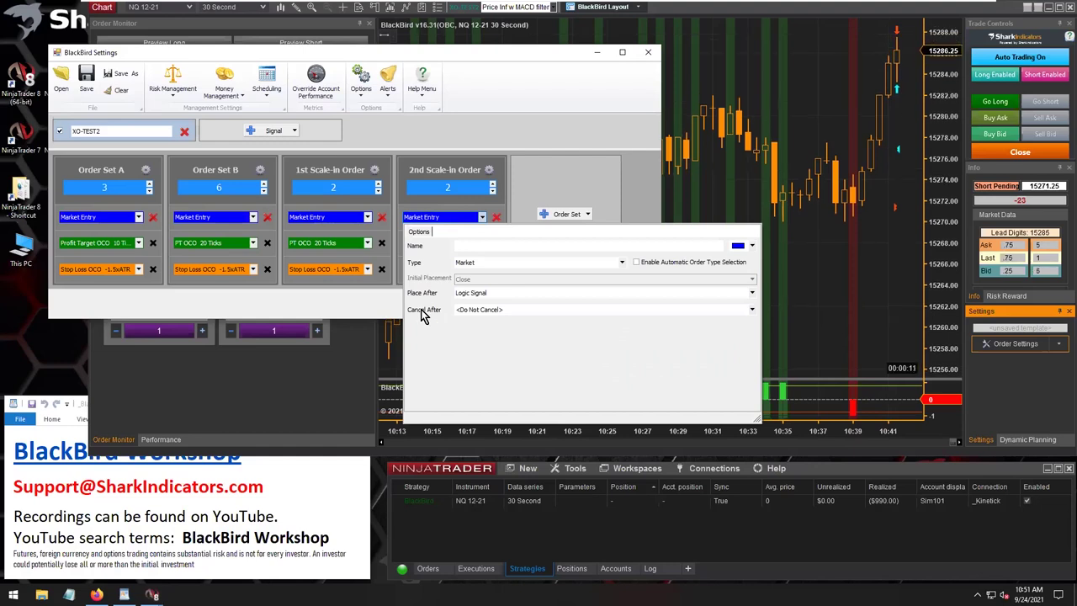
{"action": "left_click", "coordinate": [496, 311]}
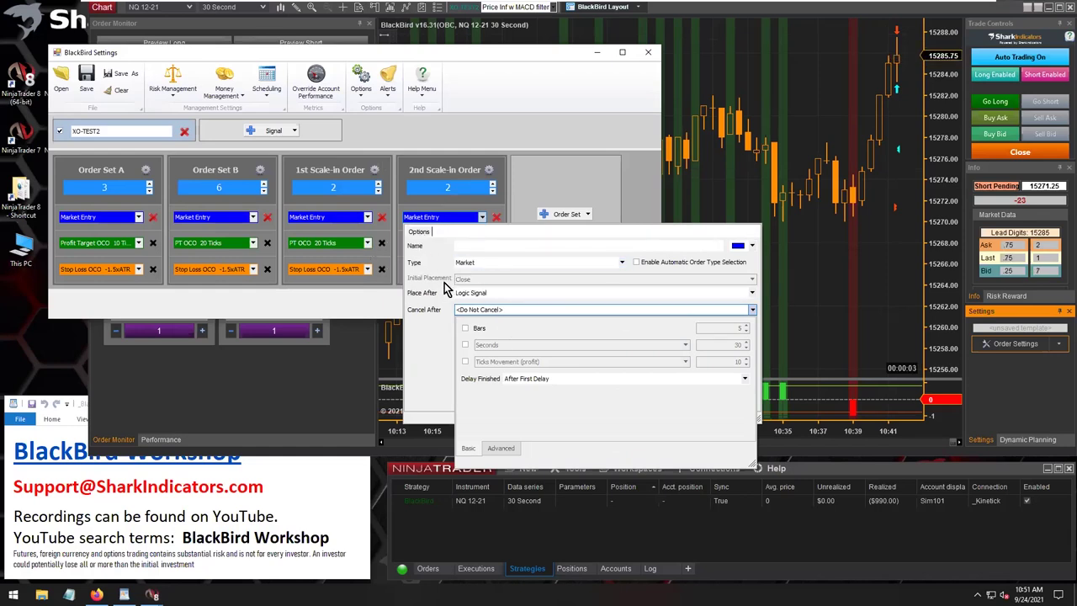
{"action": "left_click", "coordinate": [467, 329]}
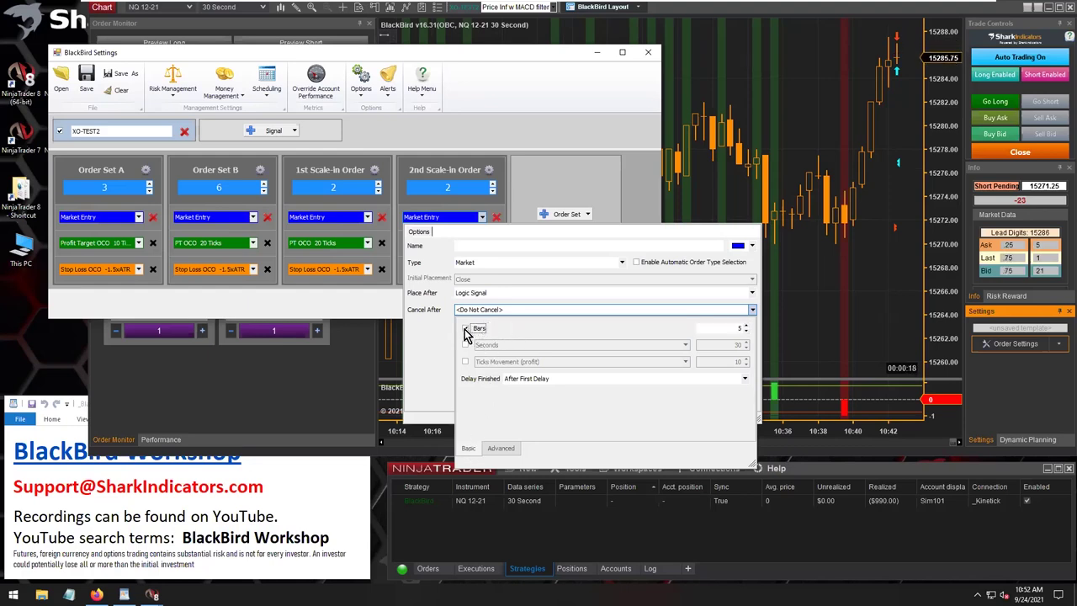
{"action": "left_click", "coordinate": [465, 329]}
{"action": "left_click", "coordinate": [466, 346]}
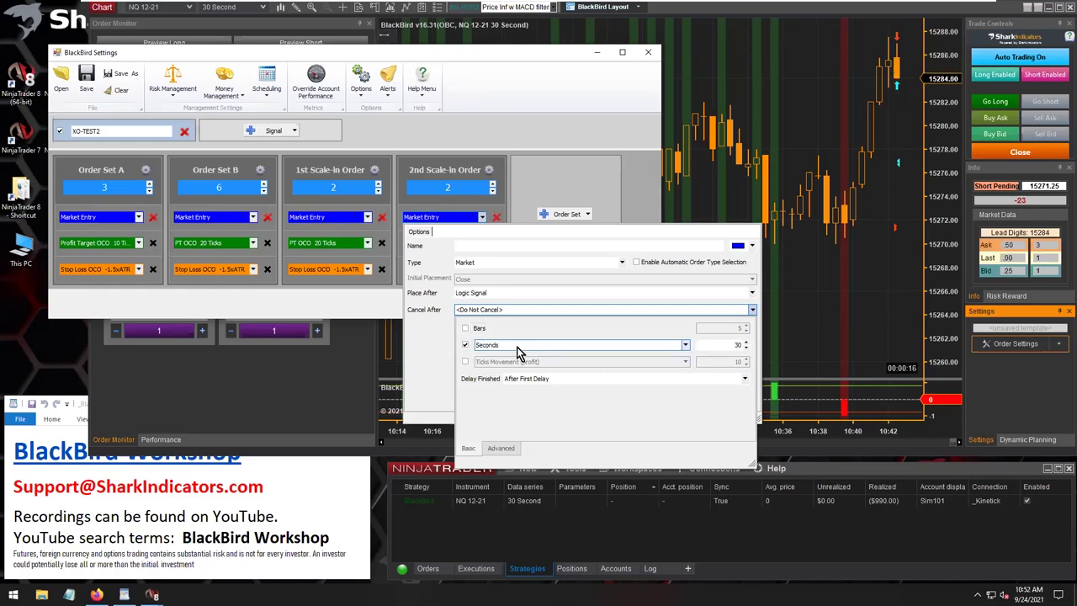
{"action": "left_click", "coordinate": [517, 346]}
{"action": "left_click", "coordinate": [500, 365]}
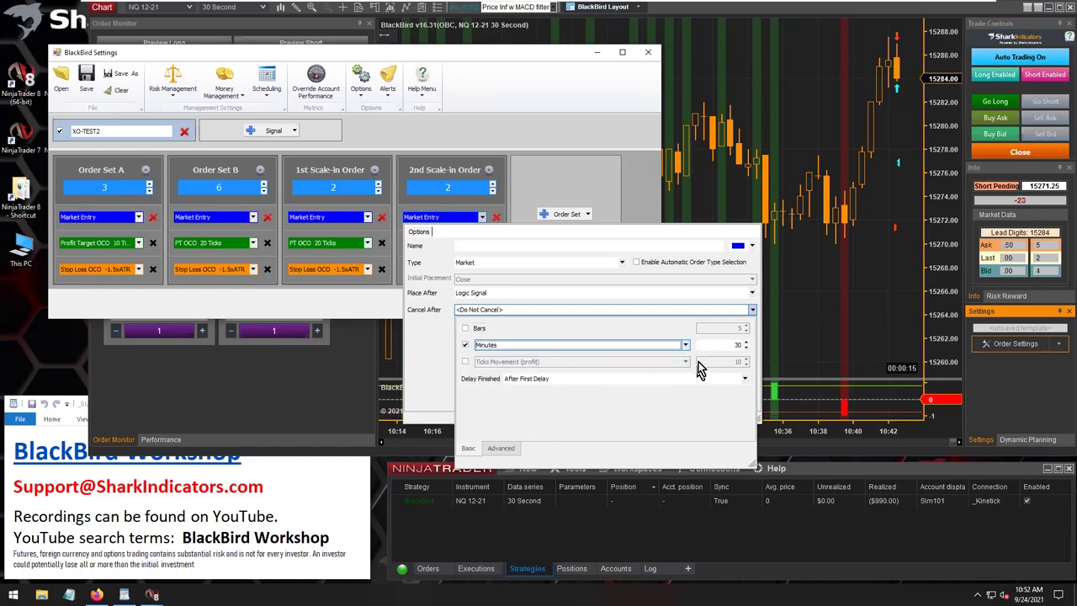
{"action": "double_click", "coordinate": [726, 345]}
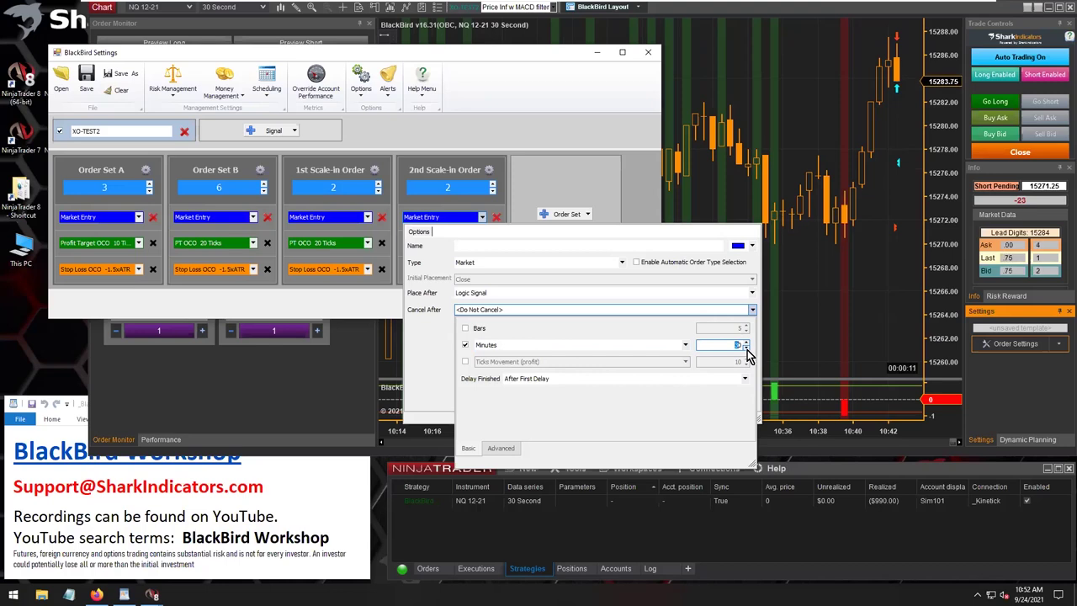
{"action": "double_click", "coordinate": [725, 345]}
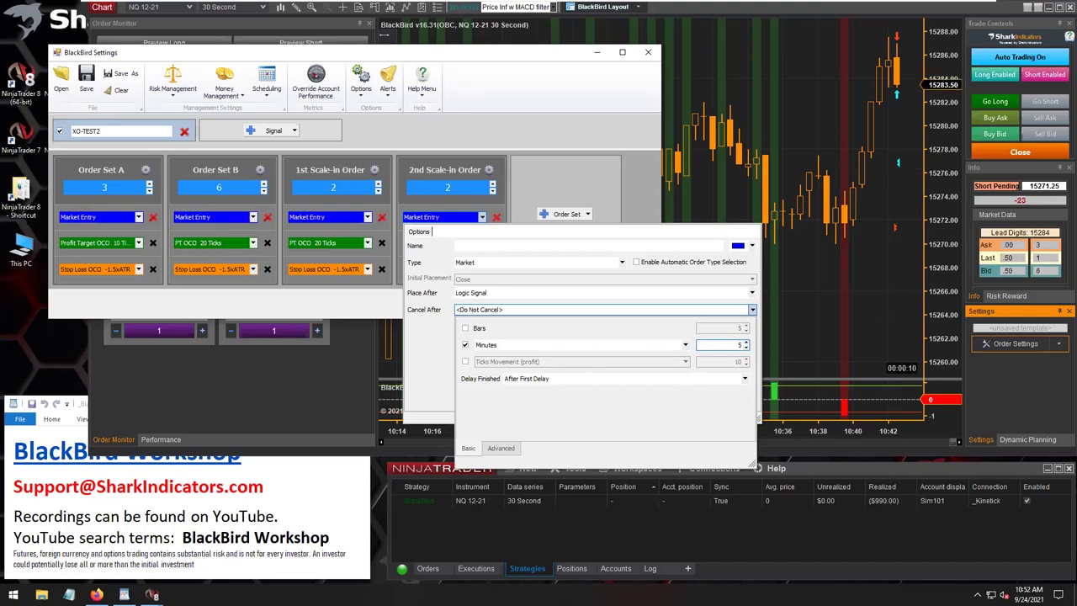
{"action": "left_click", "coordinate": [465, 345]}
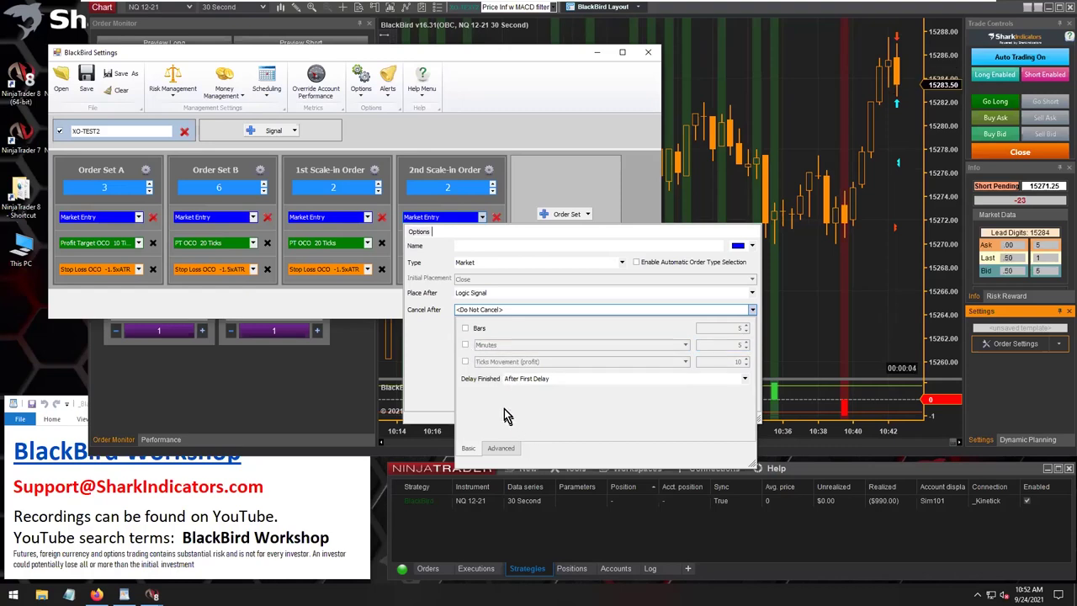
Delete the Delay condition from the 2nd Scale-in's advanced cancel conditions.
{"action": "left_click", "coordinate": [502, 450]}
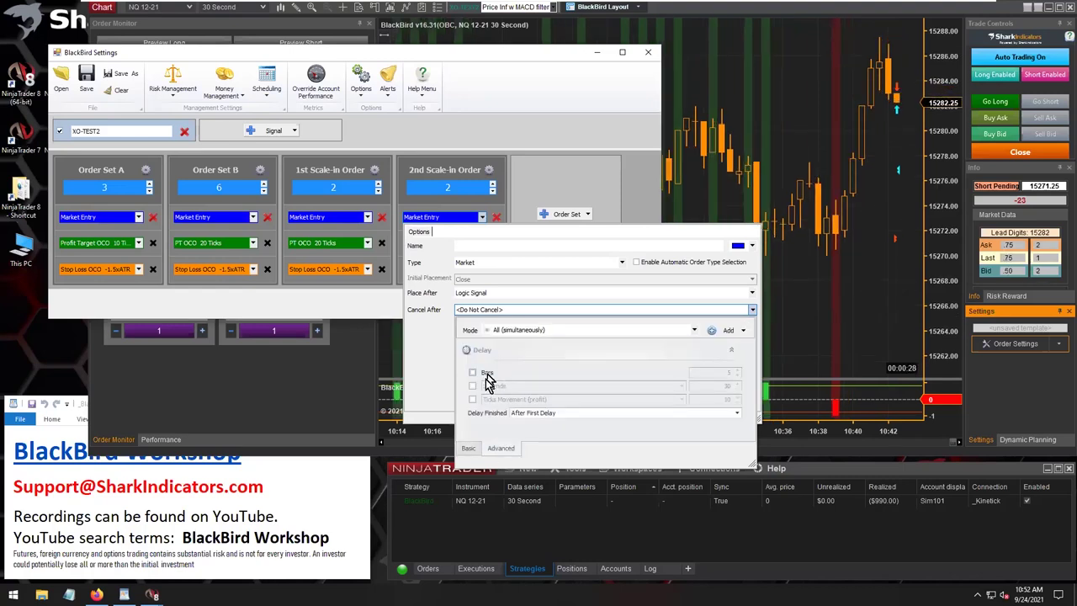
{"action": "mouse_move", "coordinate": [504, 359]}
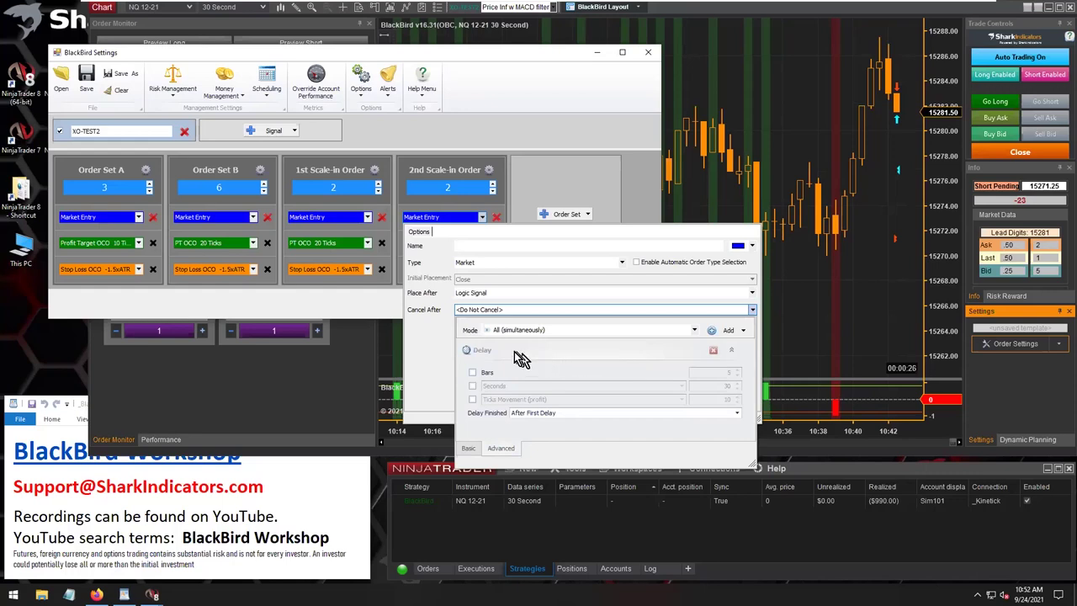
{"action": "left_click", "coordinate": [486, 351]}
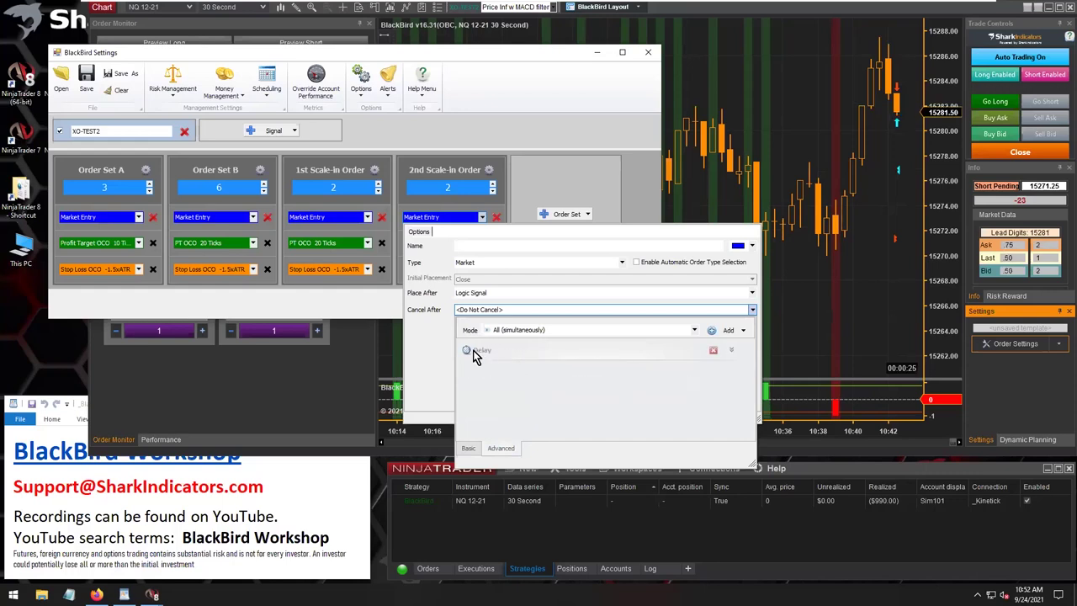
{"action": "left_click", "coordinate": [713, 351]}
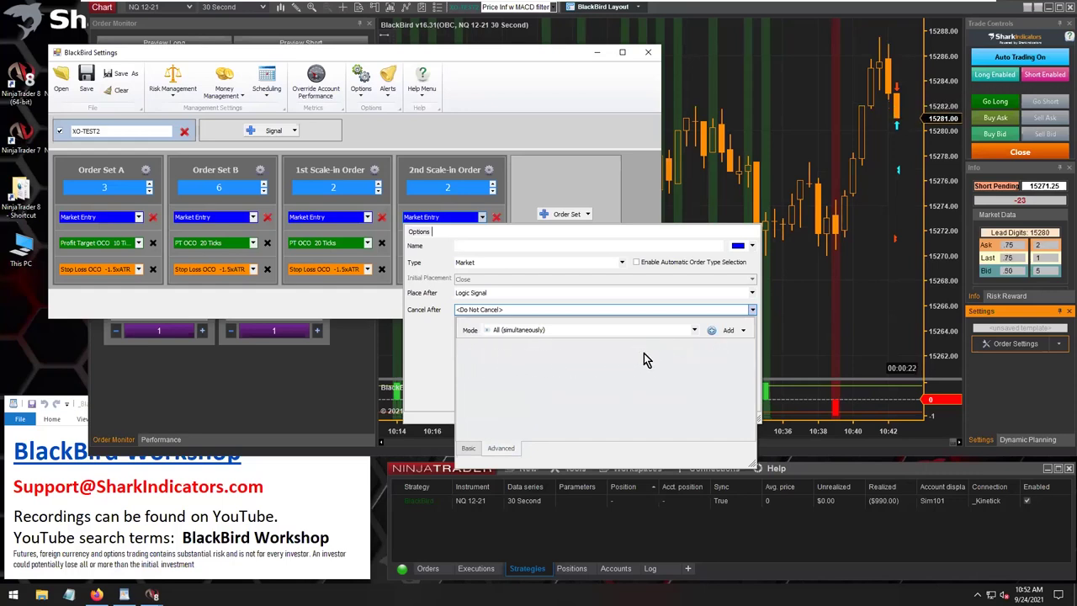
Add an Order Status Changed condition to the 2nd Scale-in's advanced cancel conditions.
{"action": "left_click", "coordinate": [743, 331]}
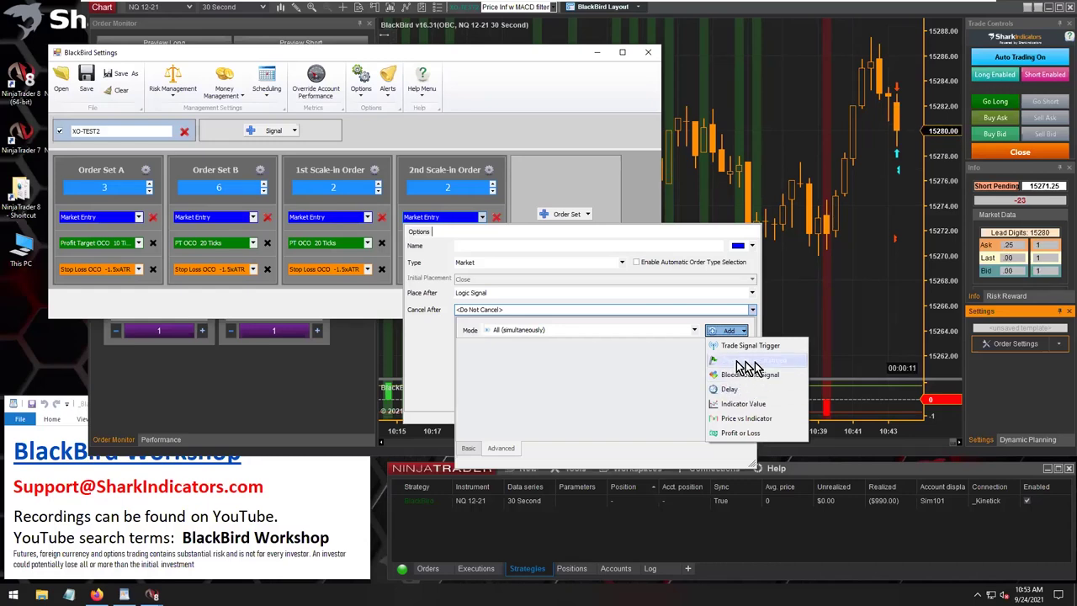
{"action": "left_click", "coordinate": [746, 361]}
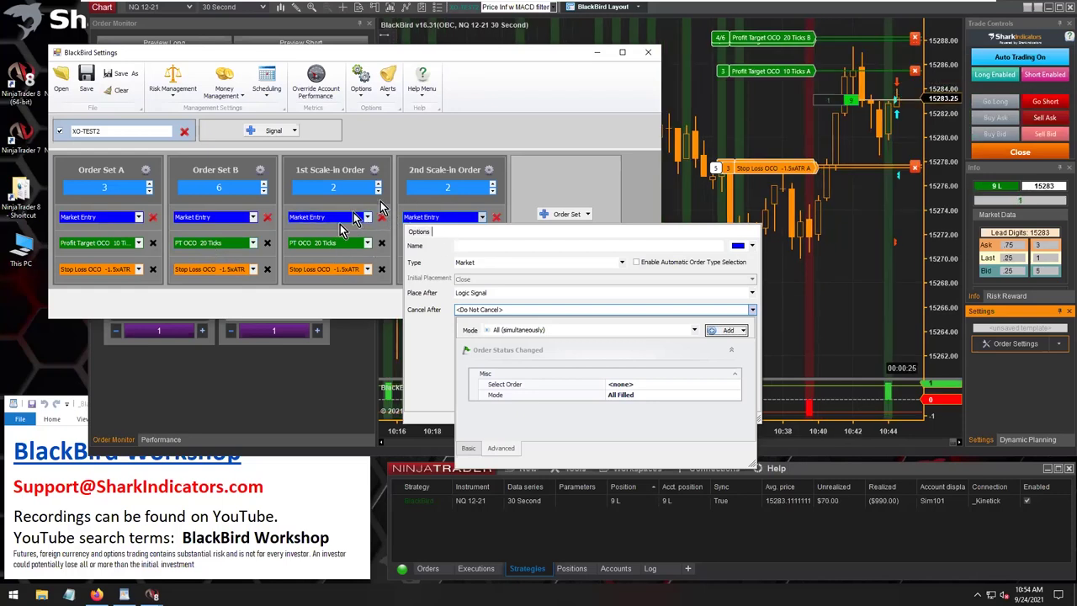
Point the Order Status Changed condition at A->Stop Loss OCO -1.5xATR with mode All Filled.
{"action": "left_click", "coordinate": [539, 352]}
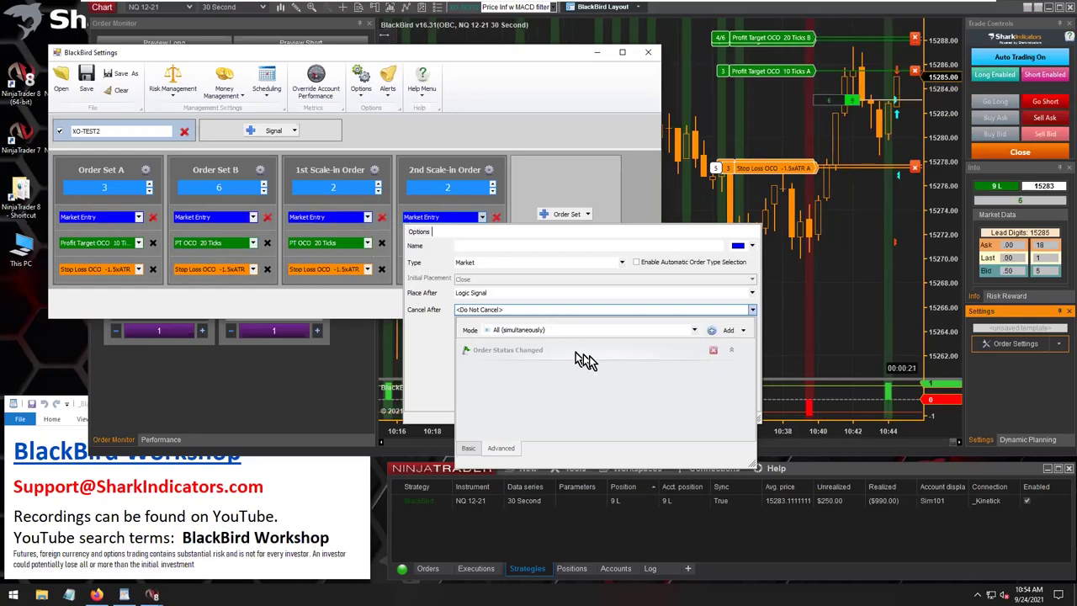
{"action": "left_click_drag", "start_coordinate": [753, 464], "coordinate": [753, 515]}
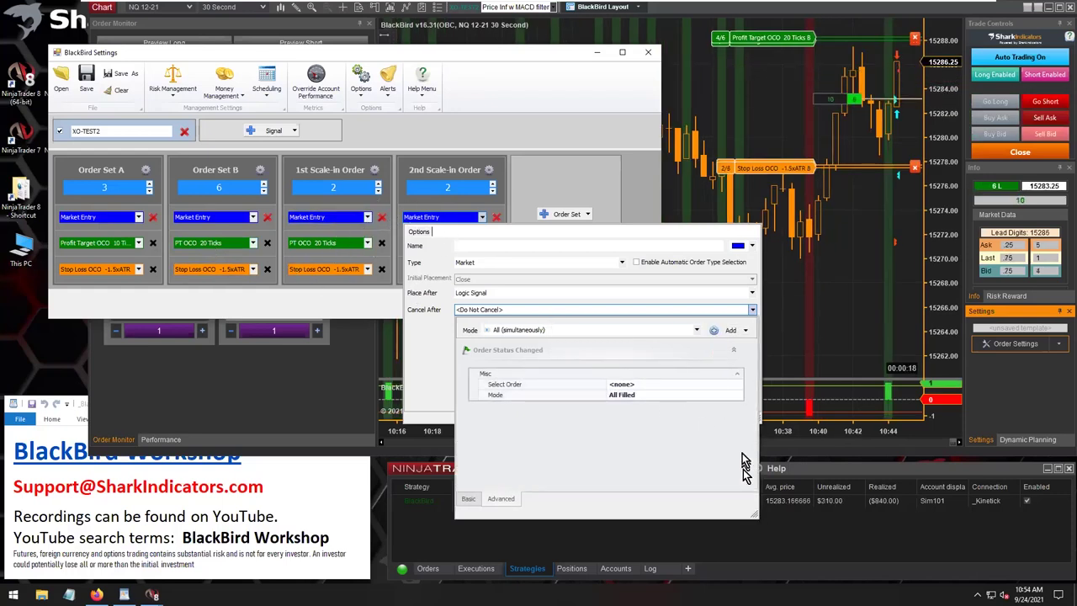
{"action": "left_click", "coordinate": [662, 384]}
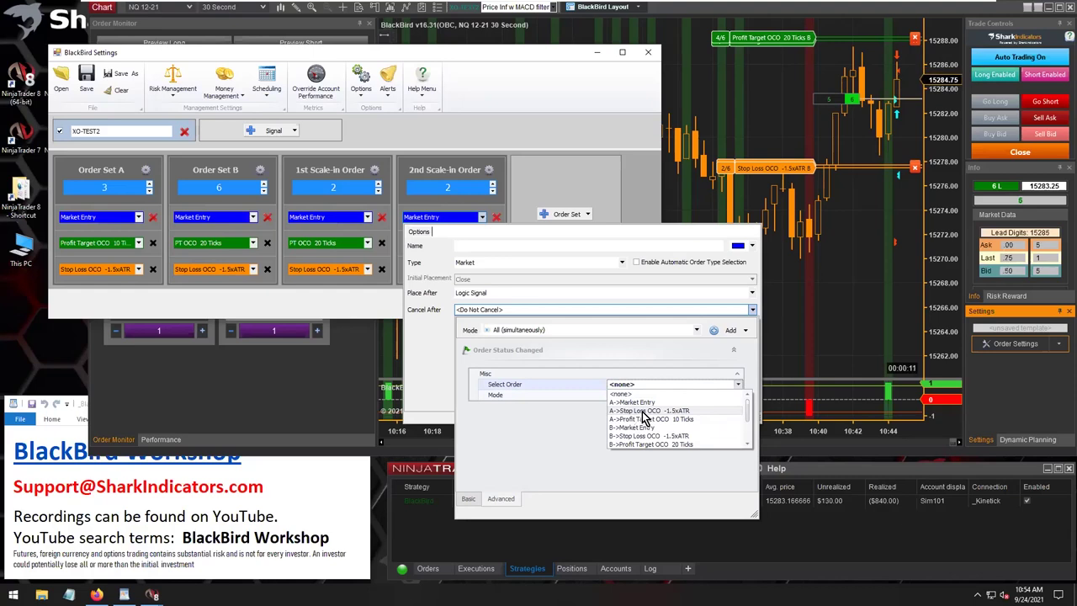
{"action": "left_click", "coordinate": [643, 412]}
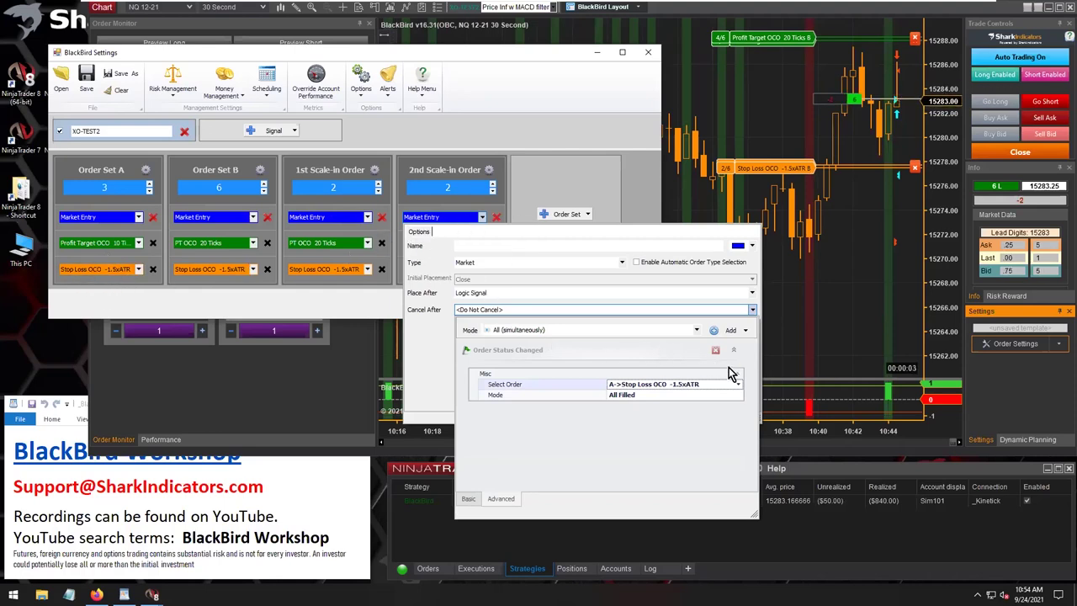
{"action": "left_click", "coordinate": [740, 333]}
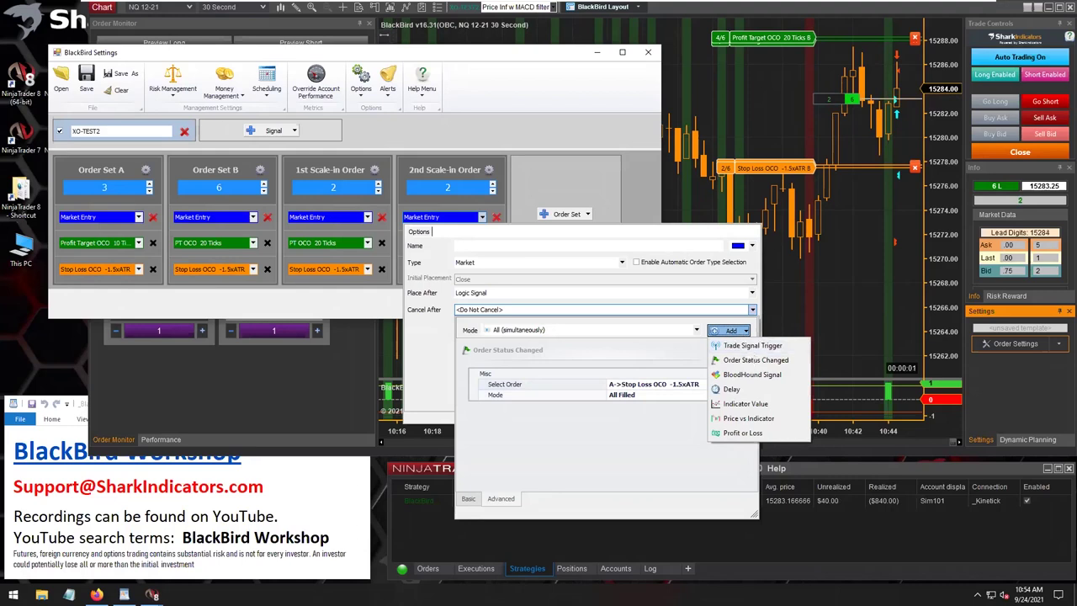
Add a second Order Status Changed condition watching A->Profit Target OCO 10 Ticks.
{"action": "left_click", "coordinate": [748, 360]}
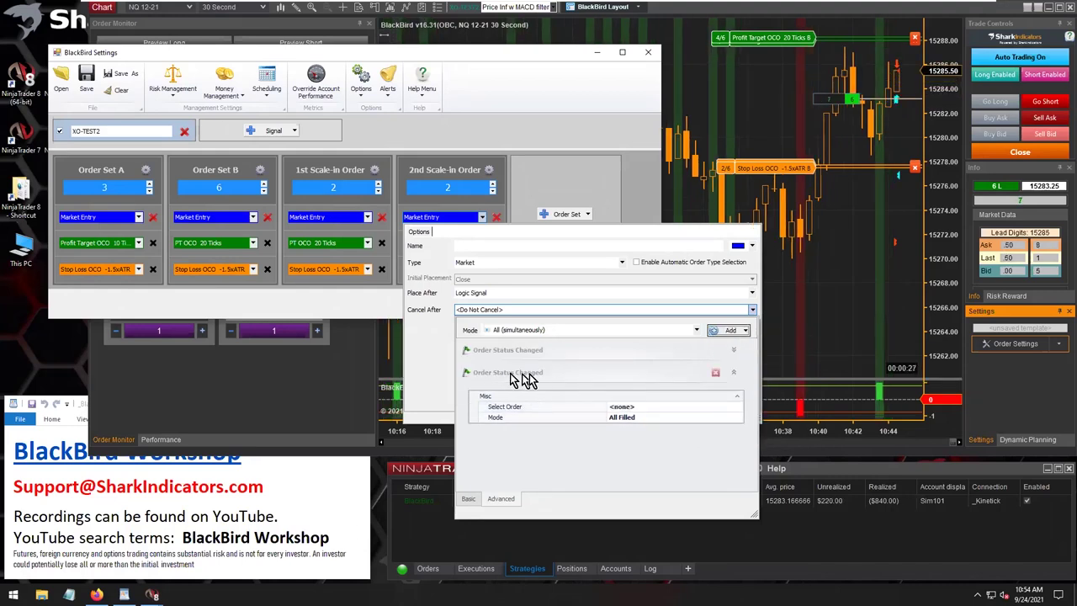
{"action": "left_click", "coordinate": [663, 407]}
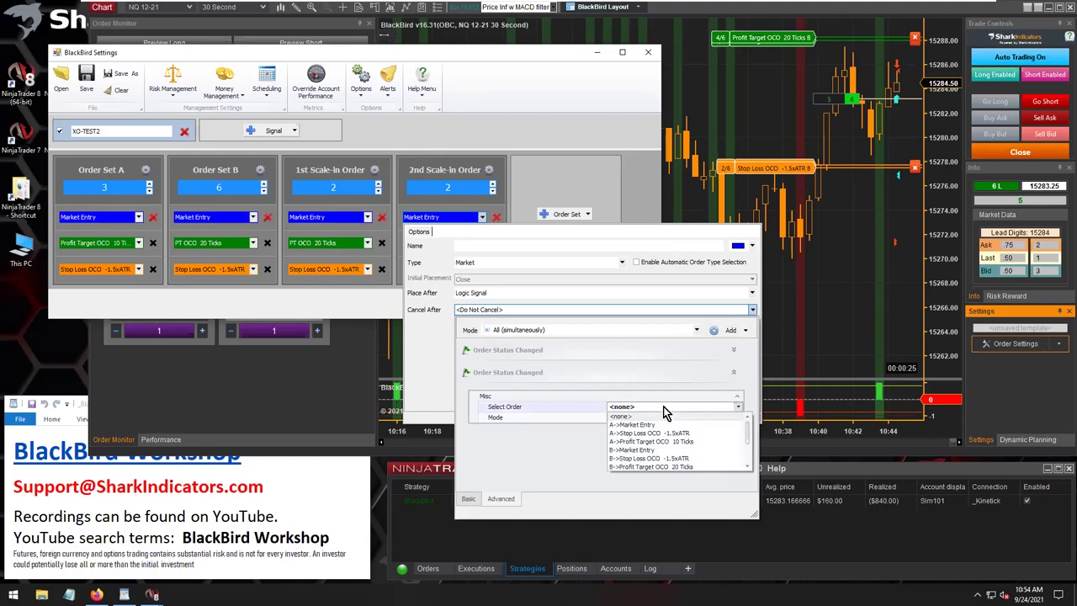
{"action": "left_click", "coordinate": [636, 442]}
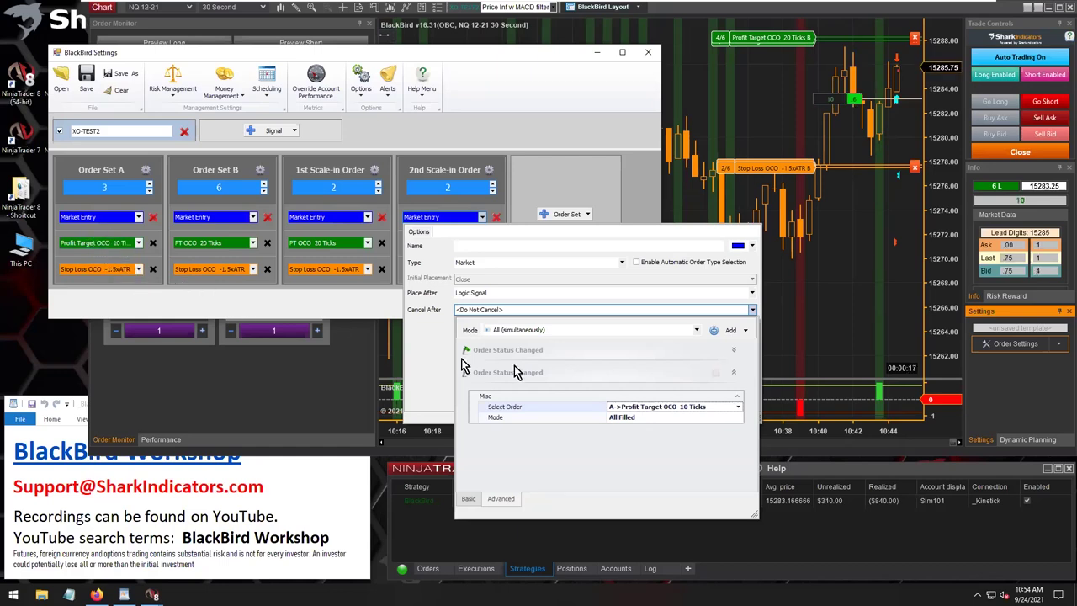
Add a third Order Status Changed condition watching B->Stop Loss OCO -1.5xATR.
{"action": "left_click", "coordinate": [745, 329]}
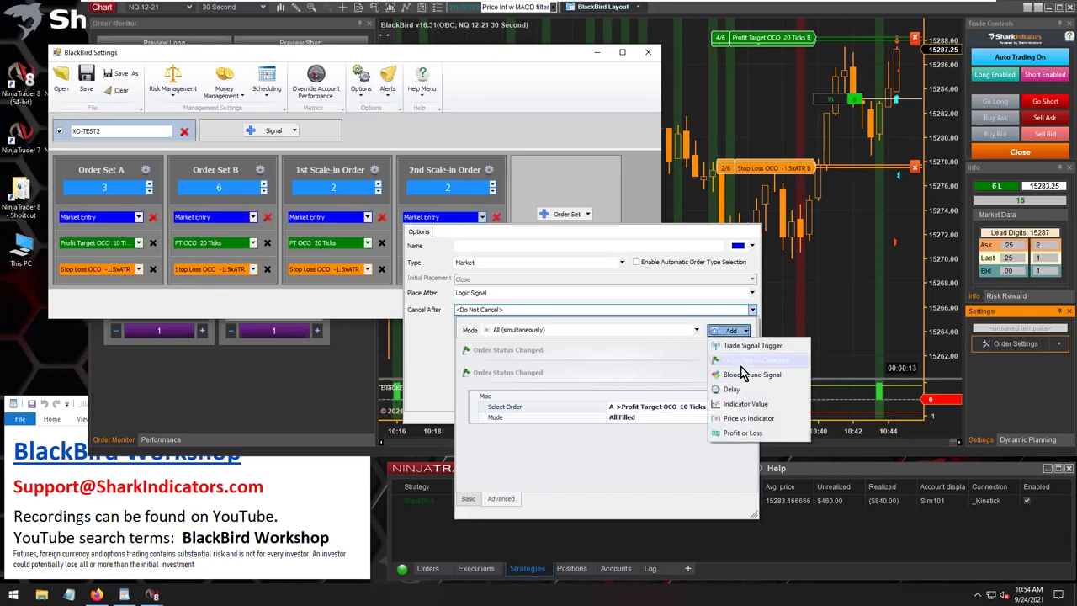
{"action": "left_click", "coordinate": [743, 360]}
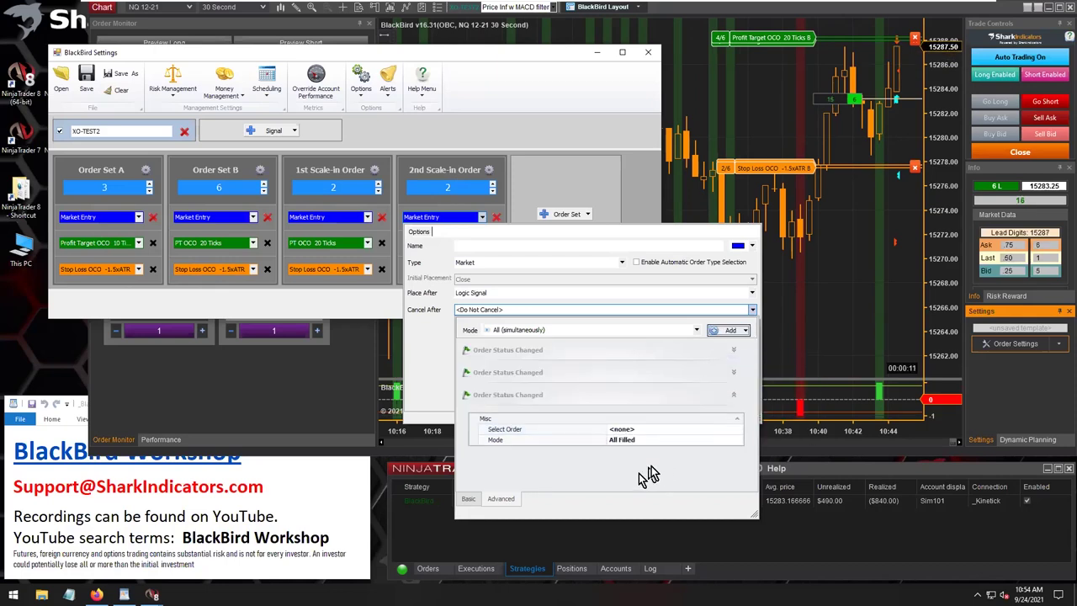
{"action": "left_click", "coordinate": [669, 431]}
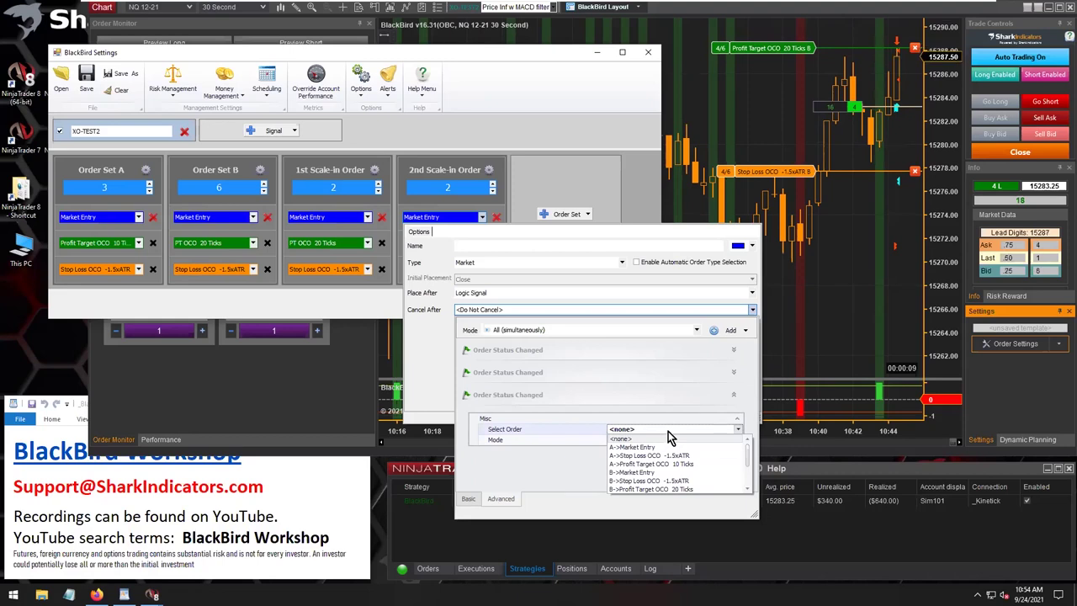
{"action": "left_click", "coordinate": [628, 480]}
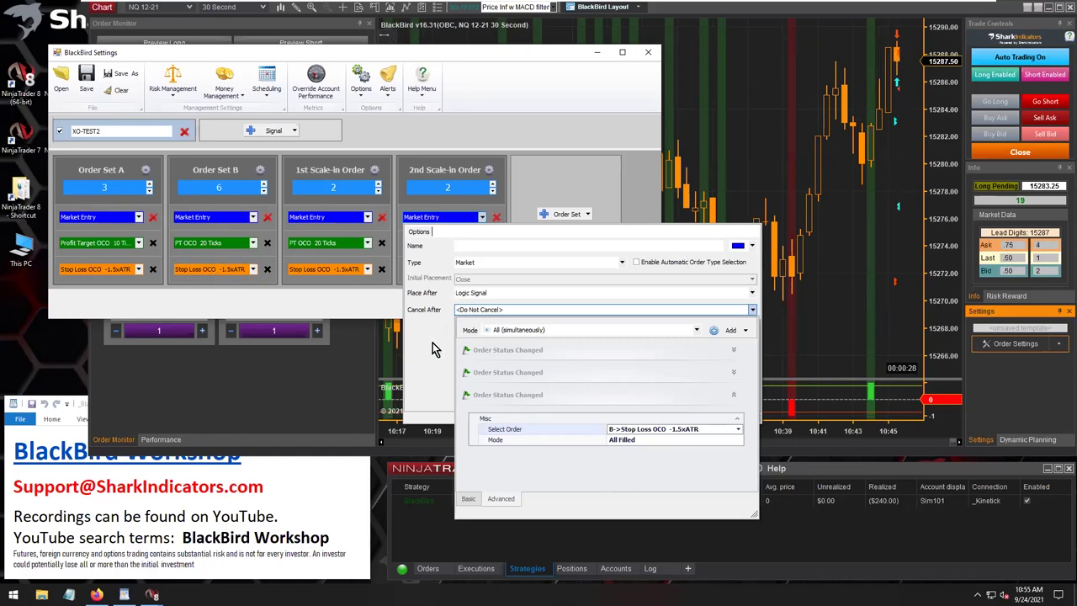
{"action": "left_click", "coordinate": [746, 332]}
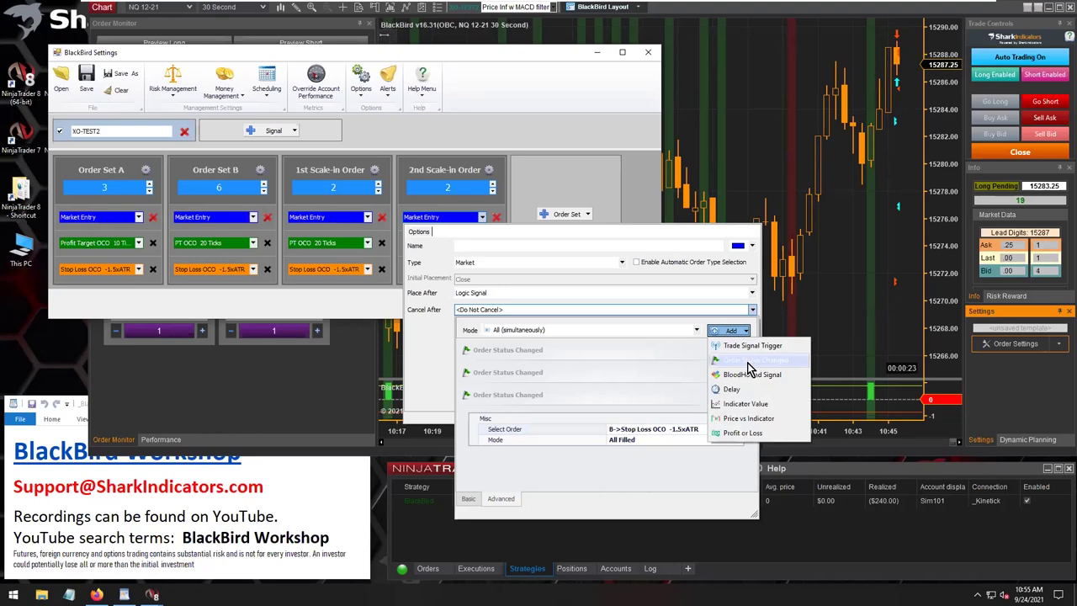
Add a fourth Order Status Changed condition watching B->Profit Target OCO 20 Ticks, All Filled, and close the options.
{"action": "left_click", "coordinate": [747, 364]}
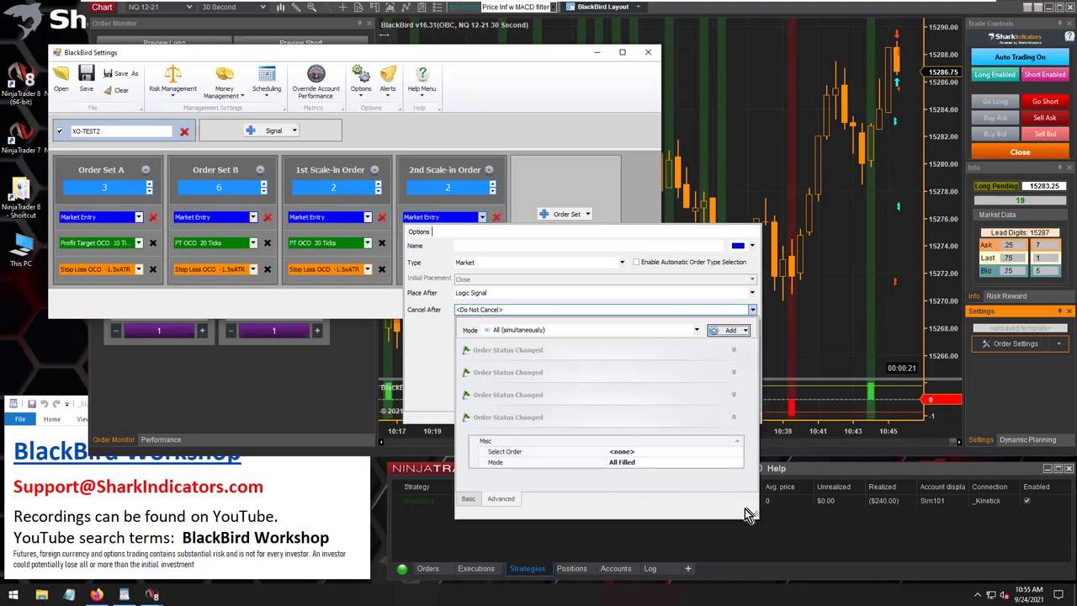
{"action": "left_click", "coordinate": [642, 462]}
{"action": "left_click", "coordinate": [739, 464]}
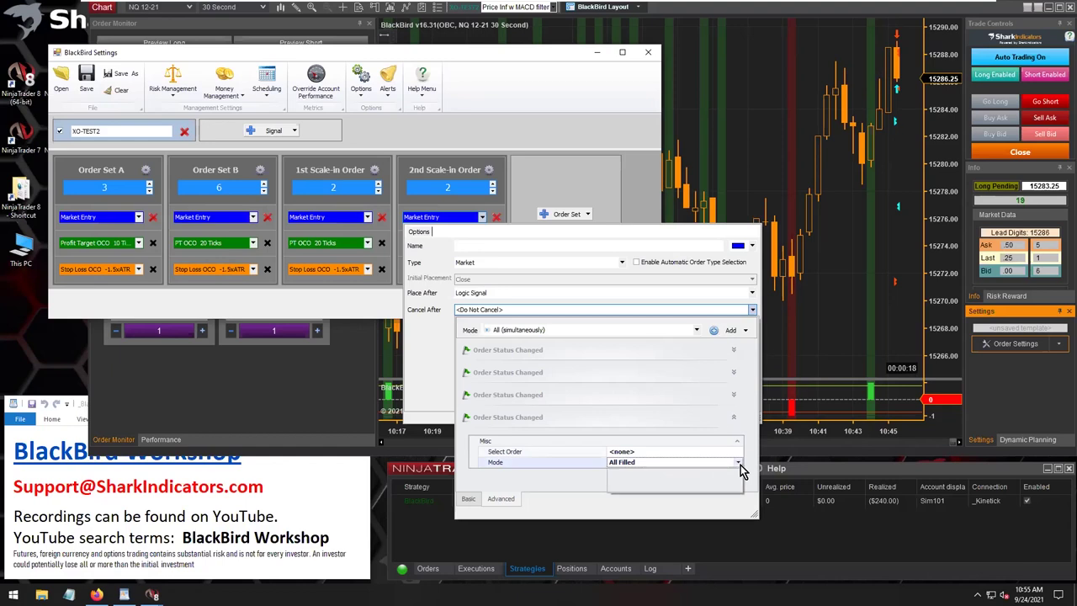
{"action": "left_click", "coordinate": [645, 455]}
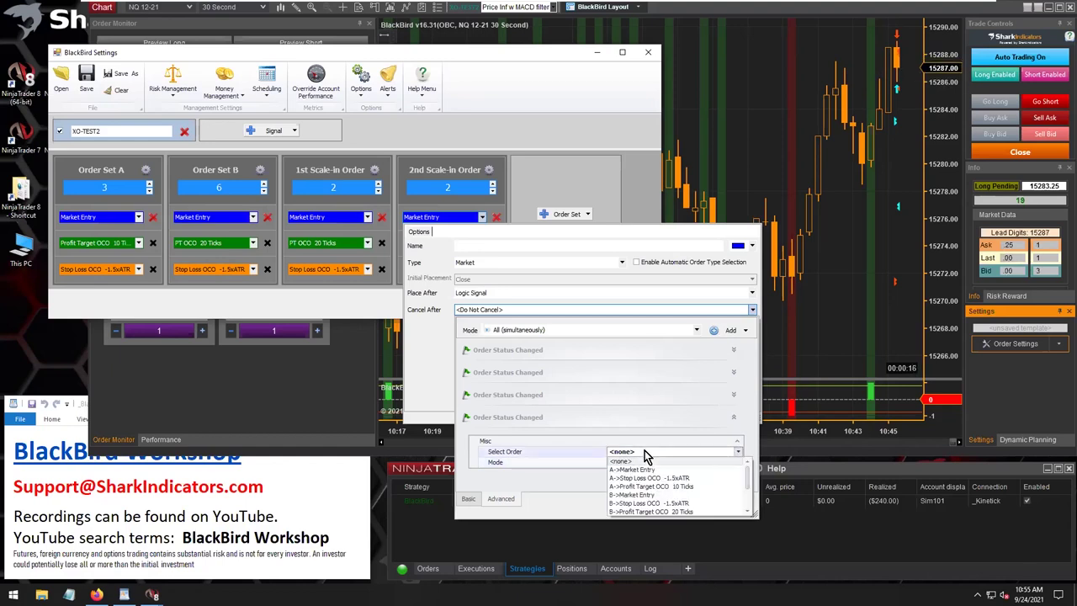
{"action": "left_click", "coordinate": [626, 511]}
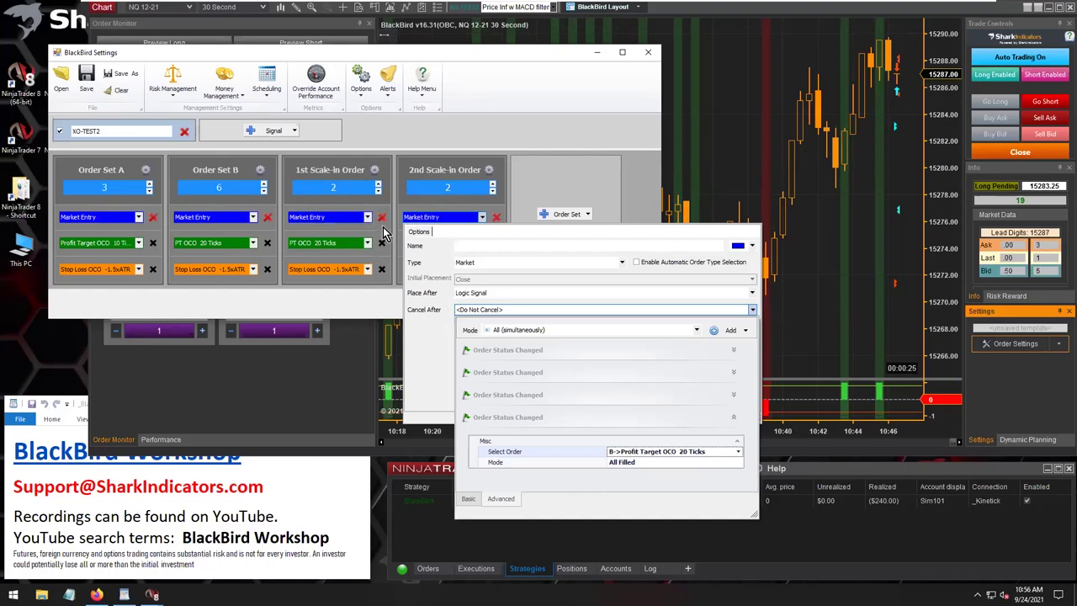
{"action": "left_click", "coordinate": [343, 308]}
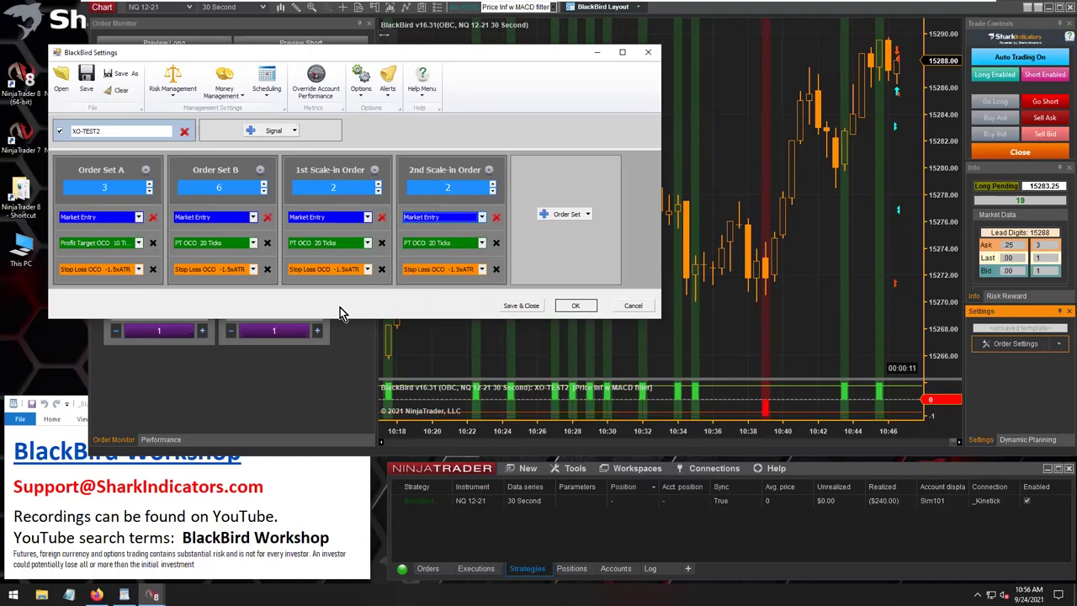